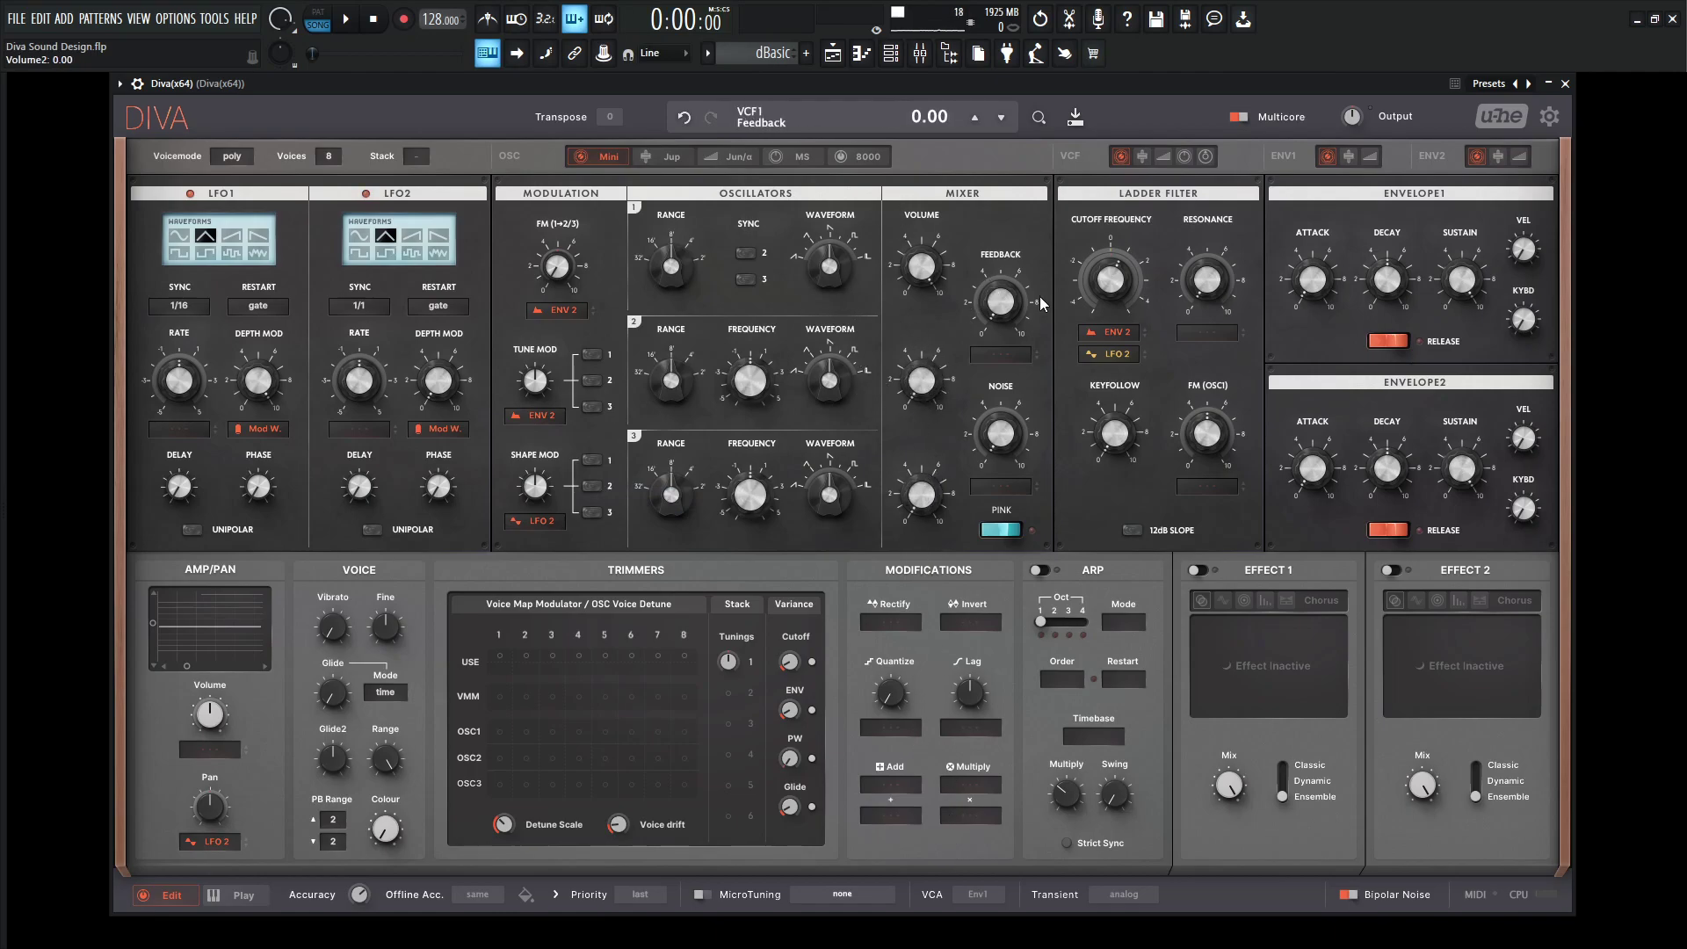
# - Play test notes on Diva and change the waveform setting of oscillator 1
pyautogui.press('s')
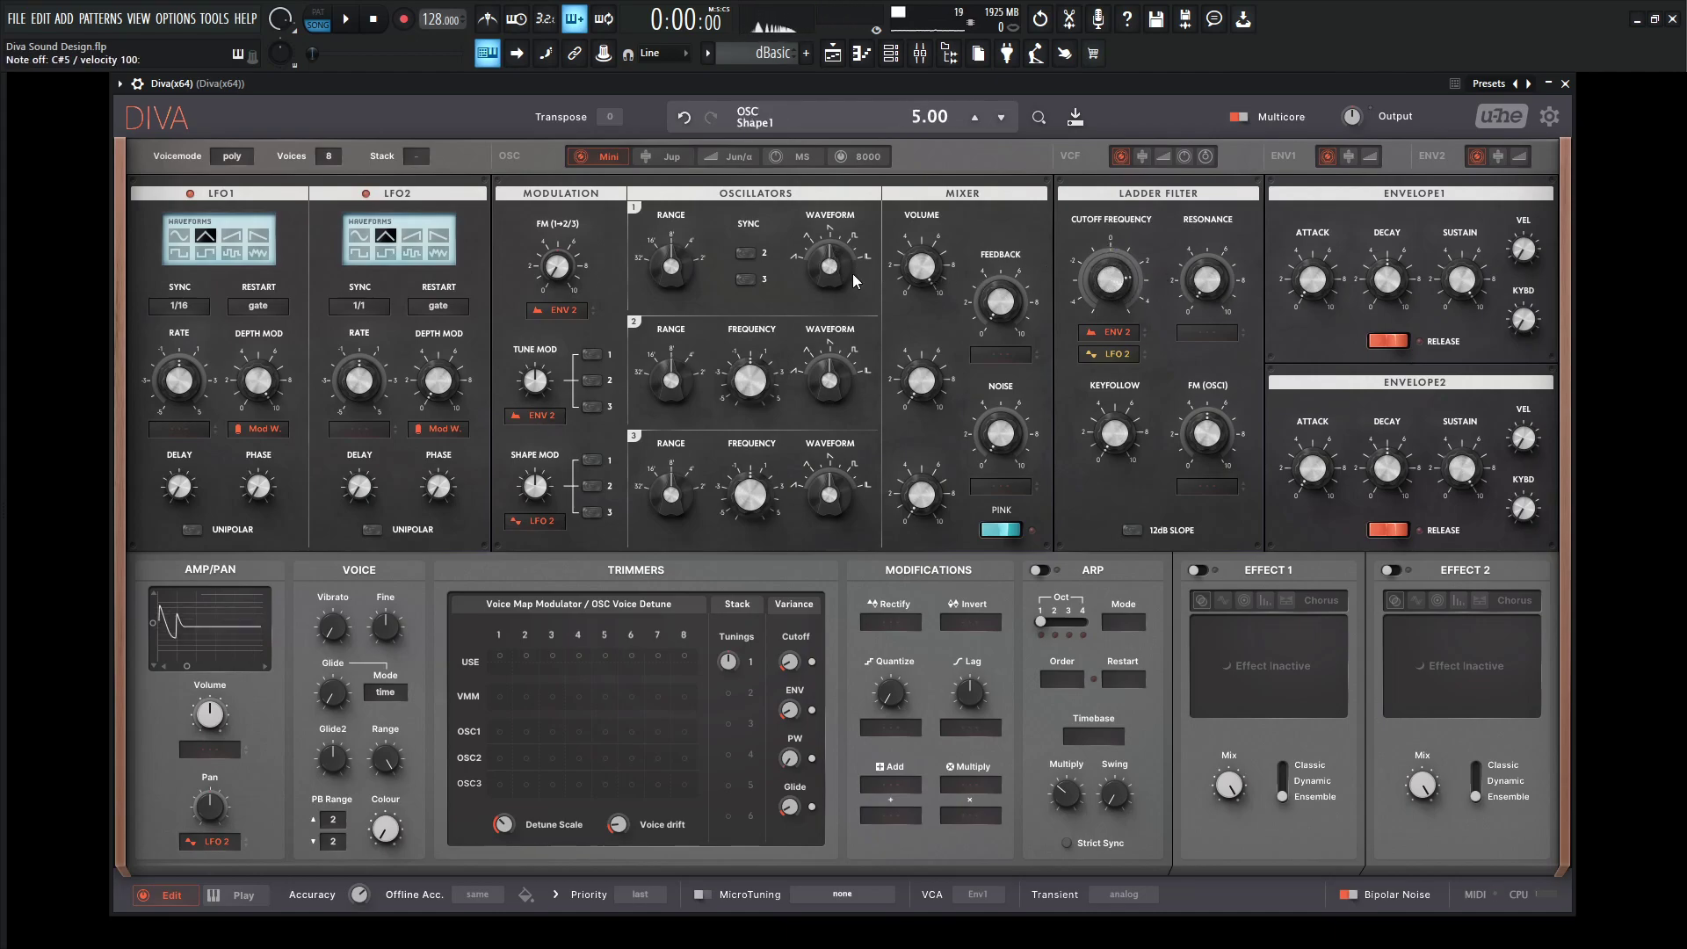
pyautogui.press('s')
pyautogui.moveTo(839, 272); pyautogui.dragTo(842, 246)
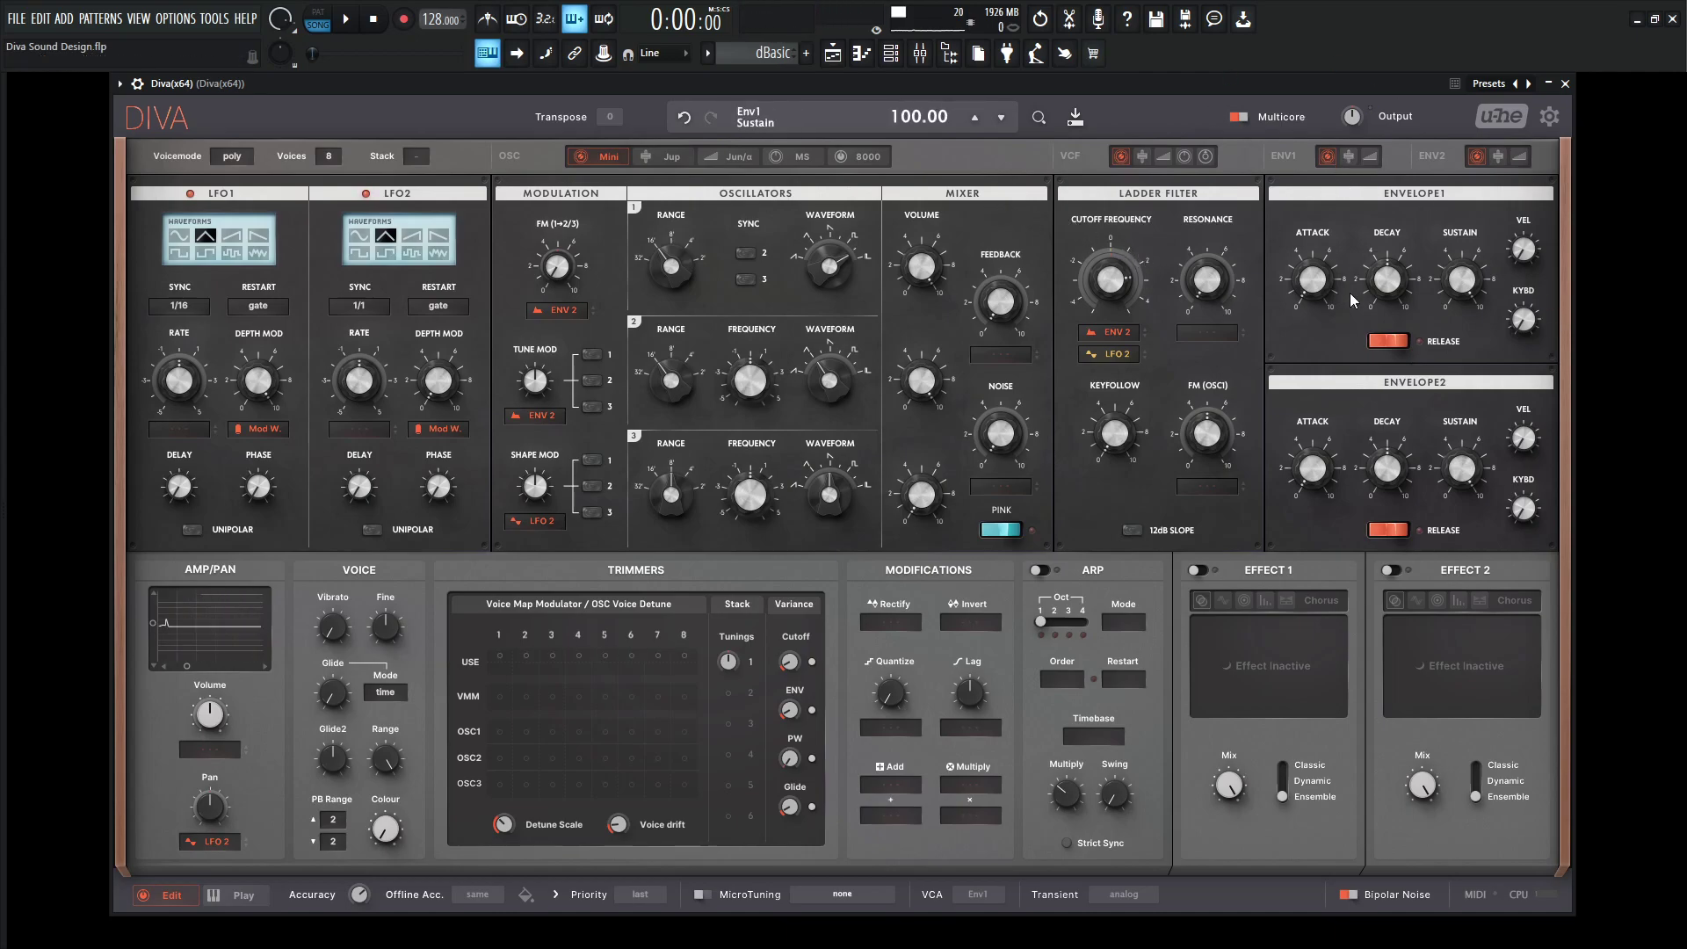
# - Switch both Envelope 1 and Envelope 2 in Diva to the analogue model
pyautogui.click(1349, 157)
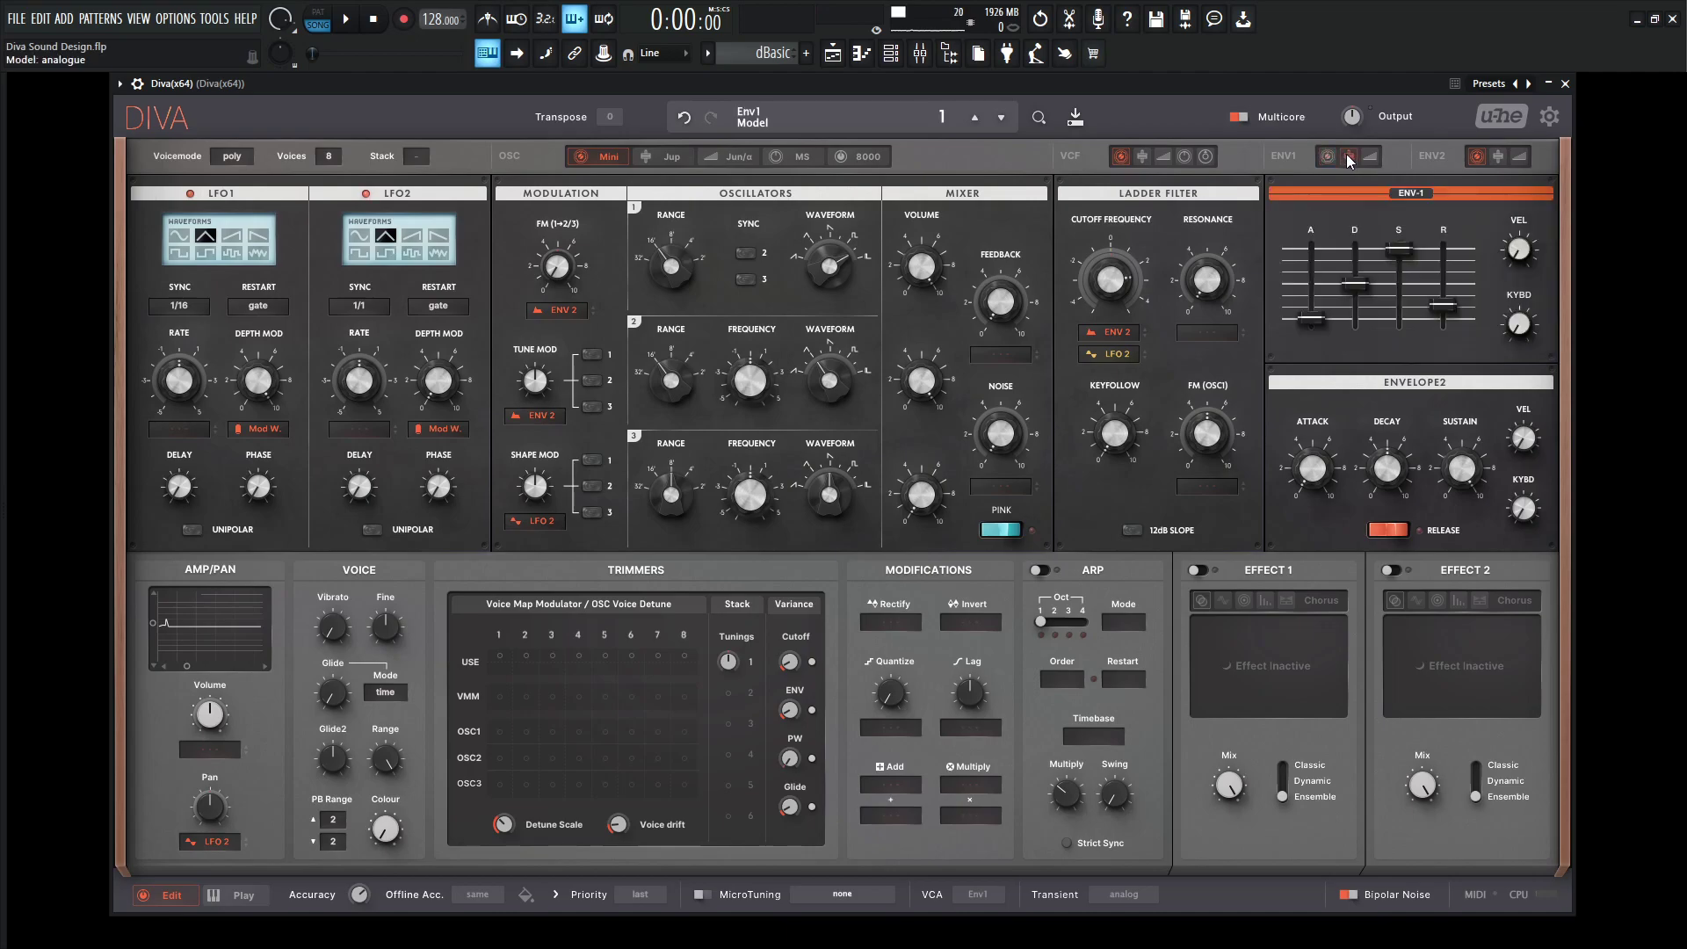
pyautogui.click(1504, 157)
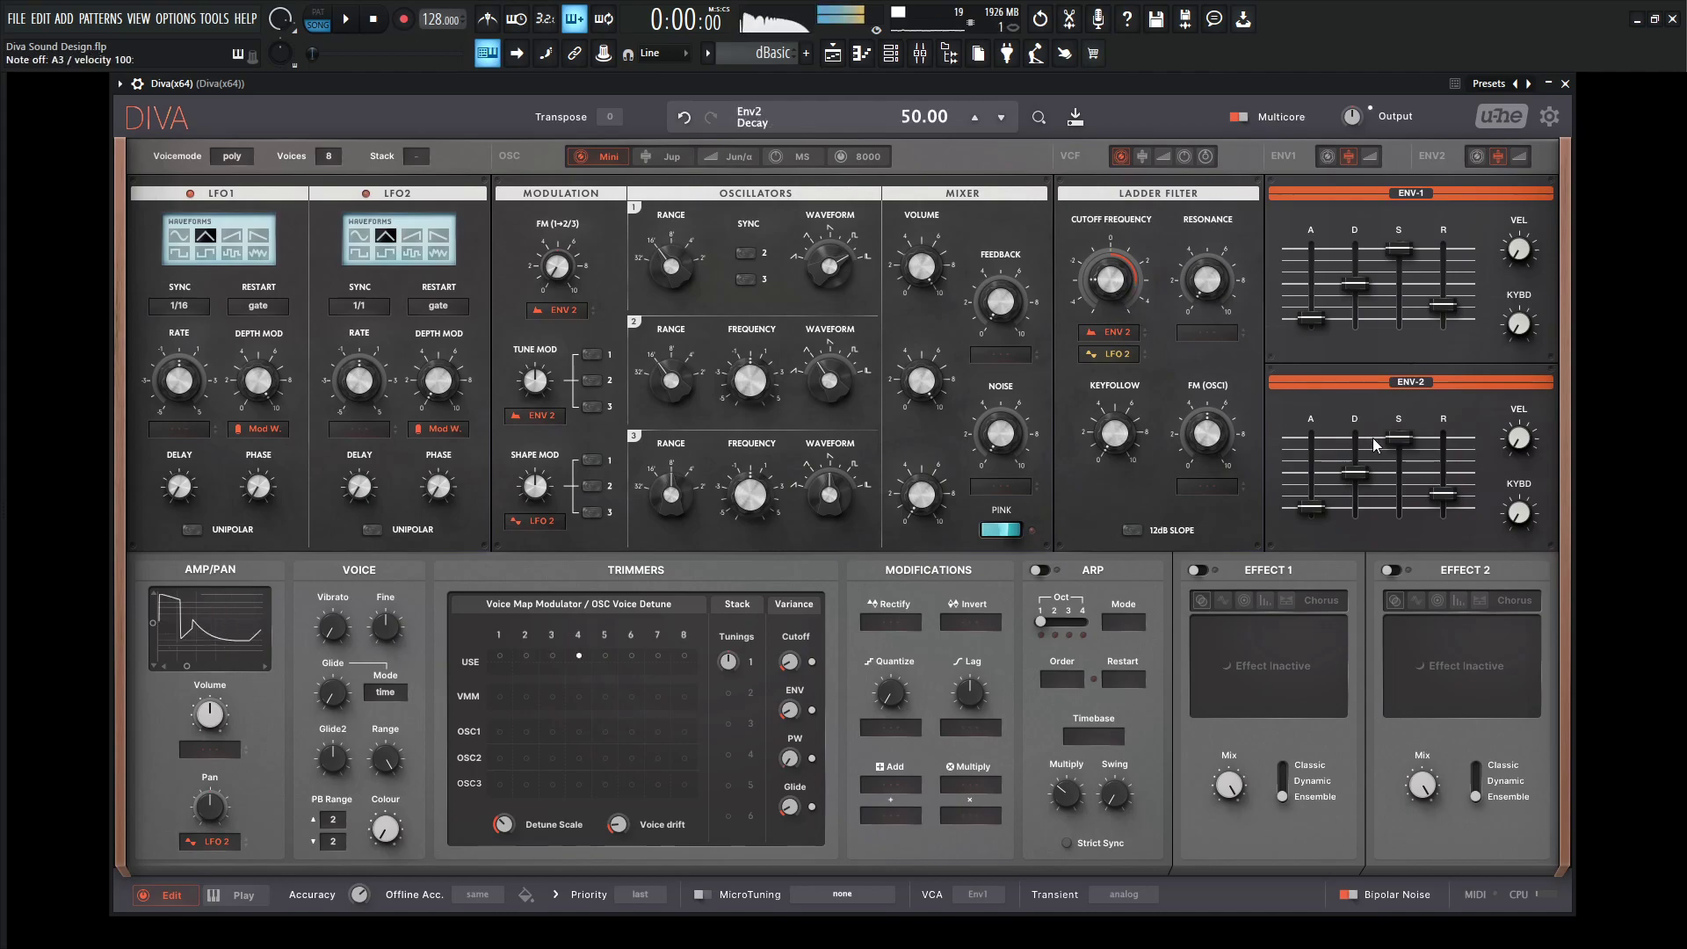
# - Lower the sustain of both envelopes to zero and shorten Envelope 2's decay to about 35
pyautogui.moveTo(1400, 439); pyautogui.dragTo(1406, 510)
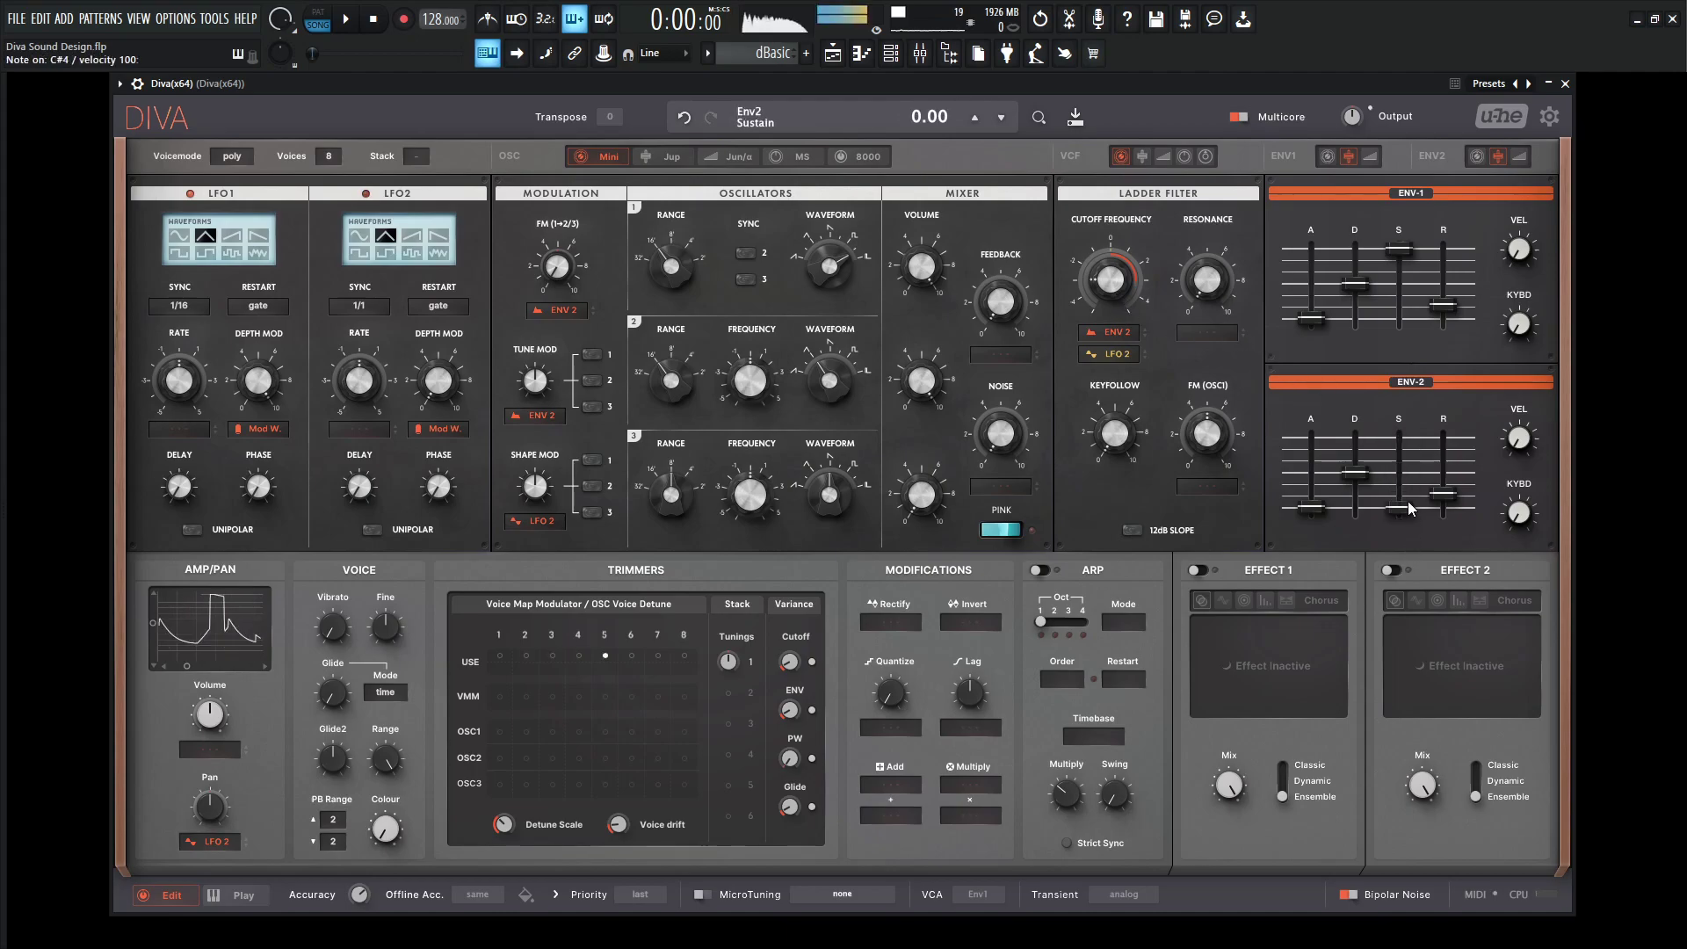
pyautogui.scroll(-5, 1365, 494)
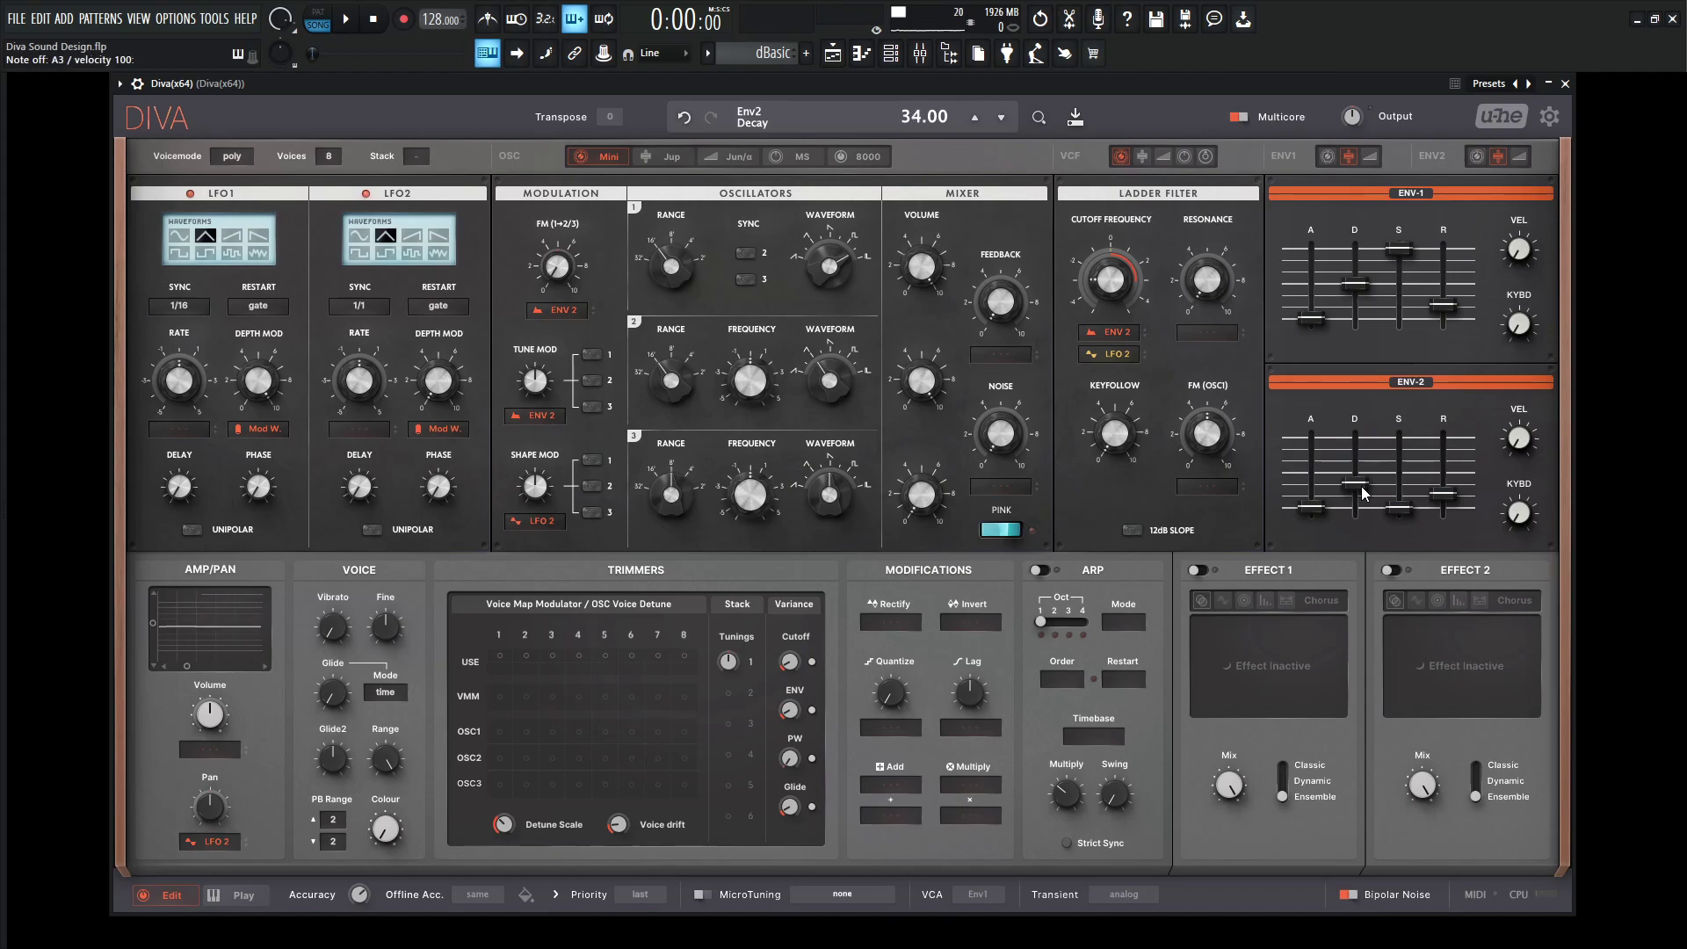
pyautogui.scroll(-2, 1358, 489)
pyautogui.scroll(2, 1356, 486)
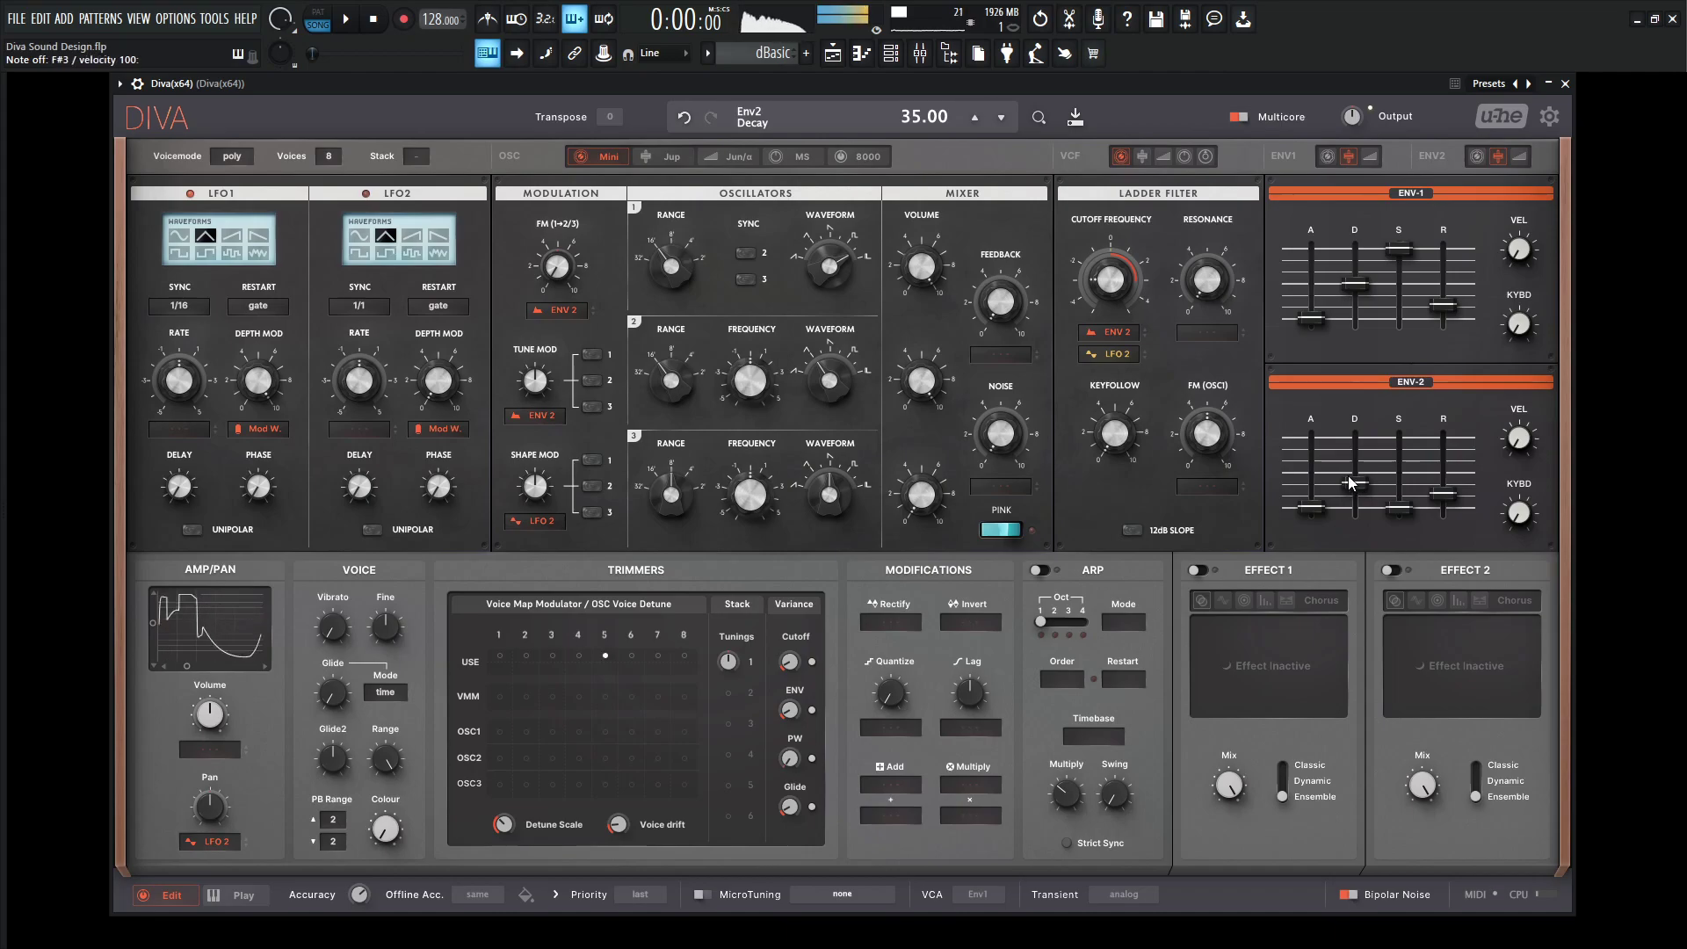
pyautogui.scroll(-5, 1114, 308)
pyautogui.scroll(-2, 1115, 307)
pyautogui.scroll(1, 1358, 488)
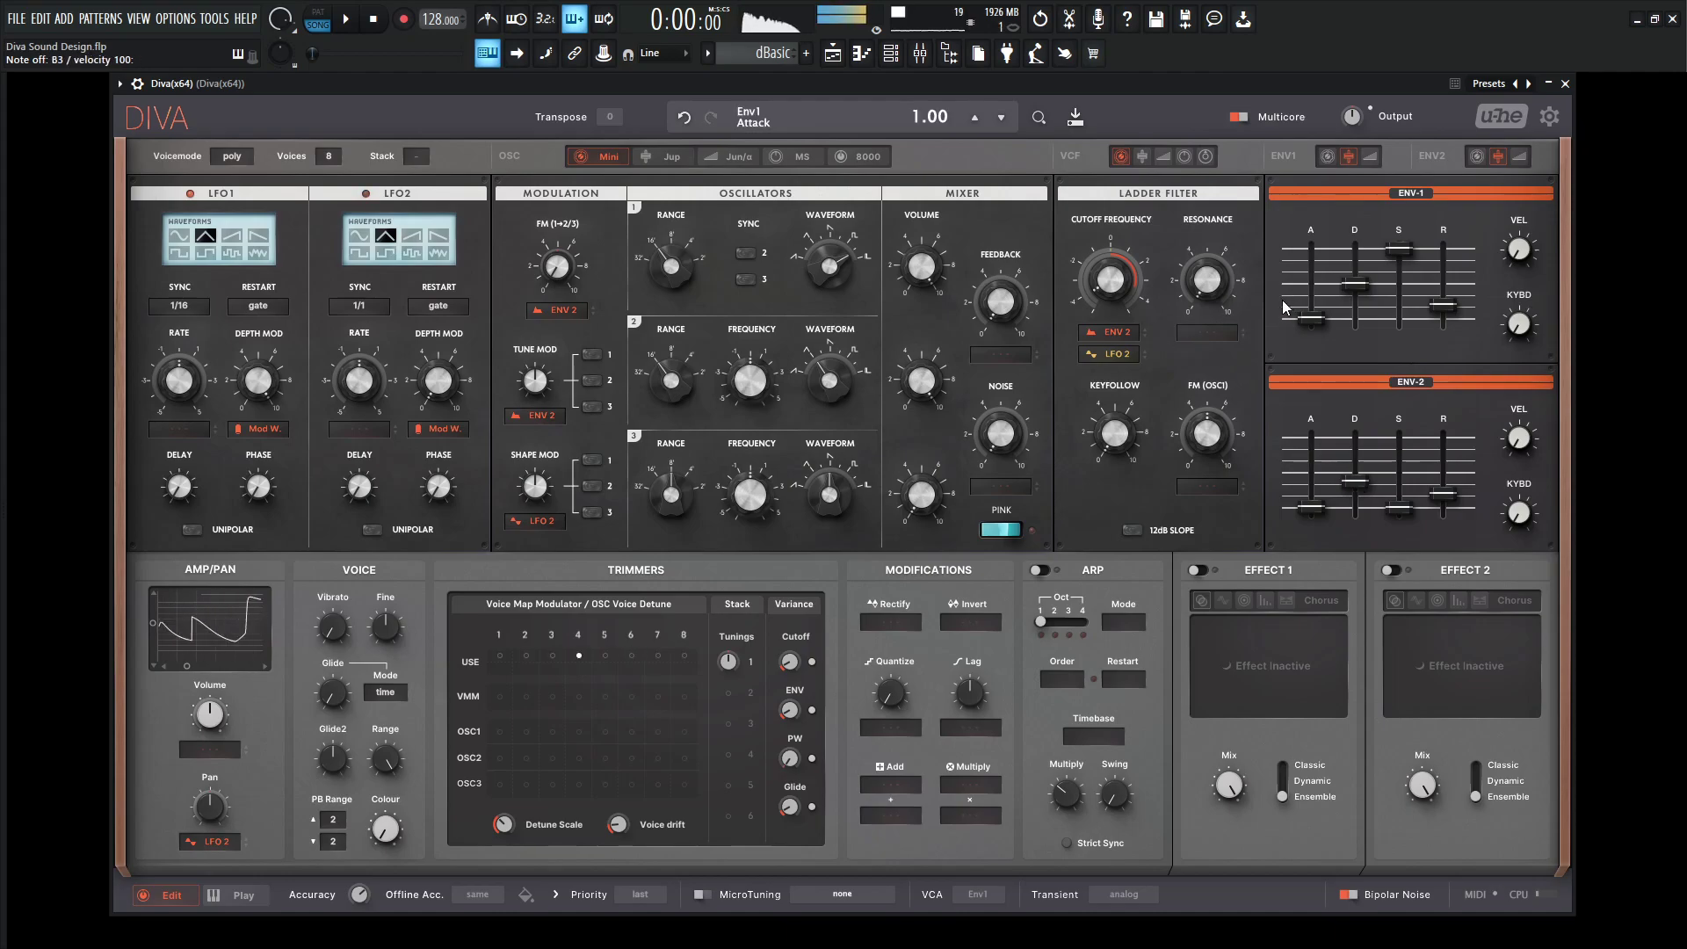
pyautogui.moveTo(1398, 250); pyautogui.dragTo(1362, 291)
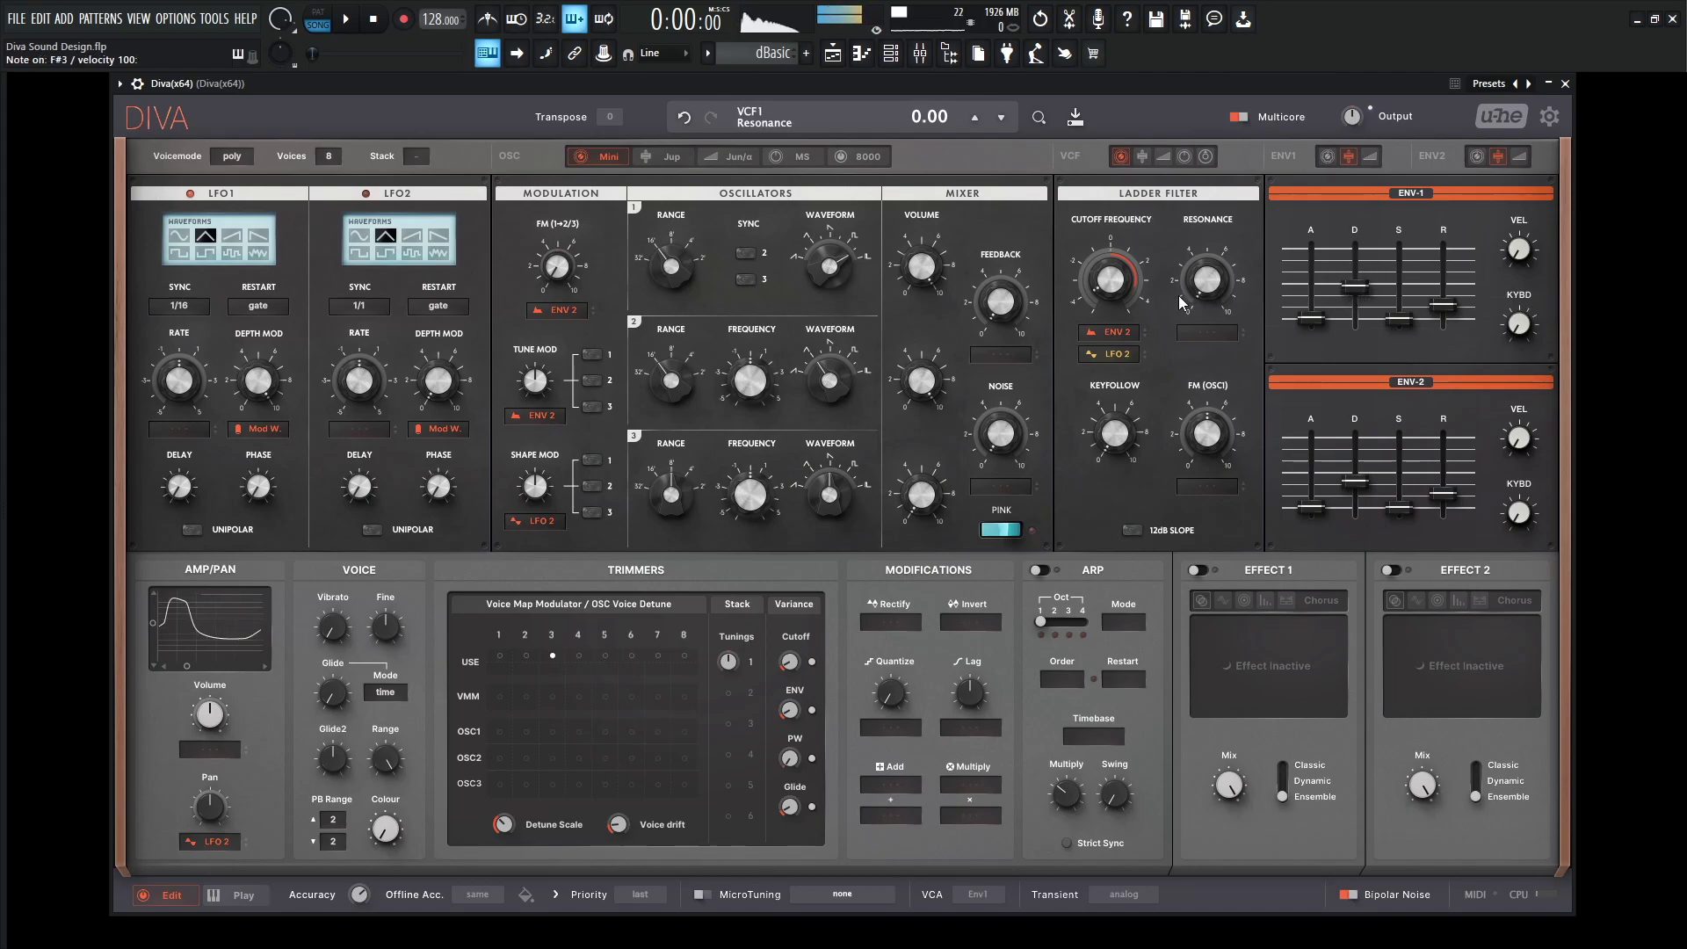
# - Test the filter cutoff, feedback and noise amounts, and play the project with Diva's main output raised
pyautogui.moveTo(1115, 286)
pyautogui.mouseDown()
pyautogui.moveTo(1122, 329)
pyautogui.moveTo(1112, 279)
pyautogui.mouseUp()
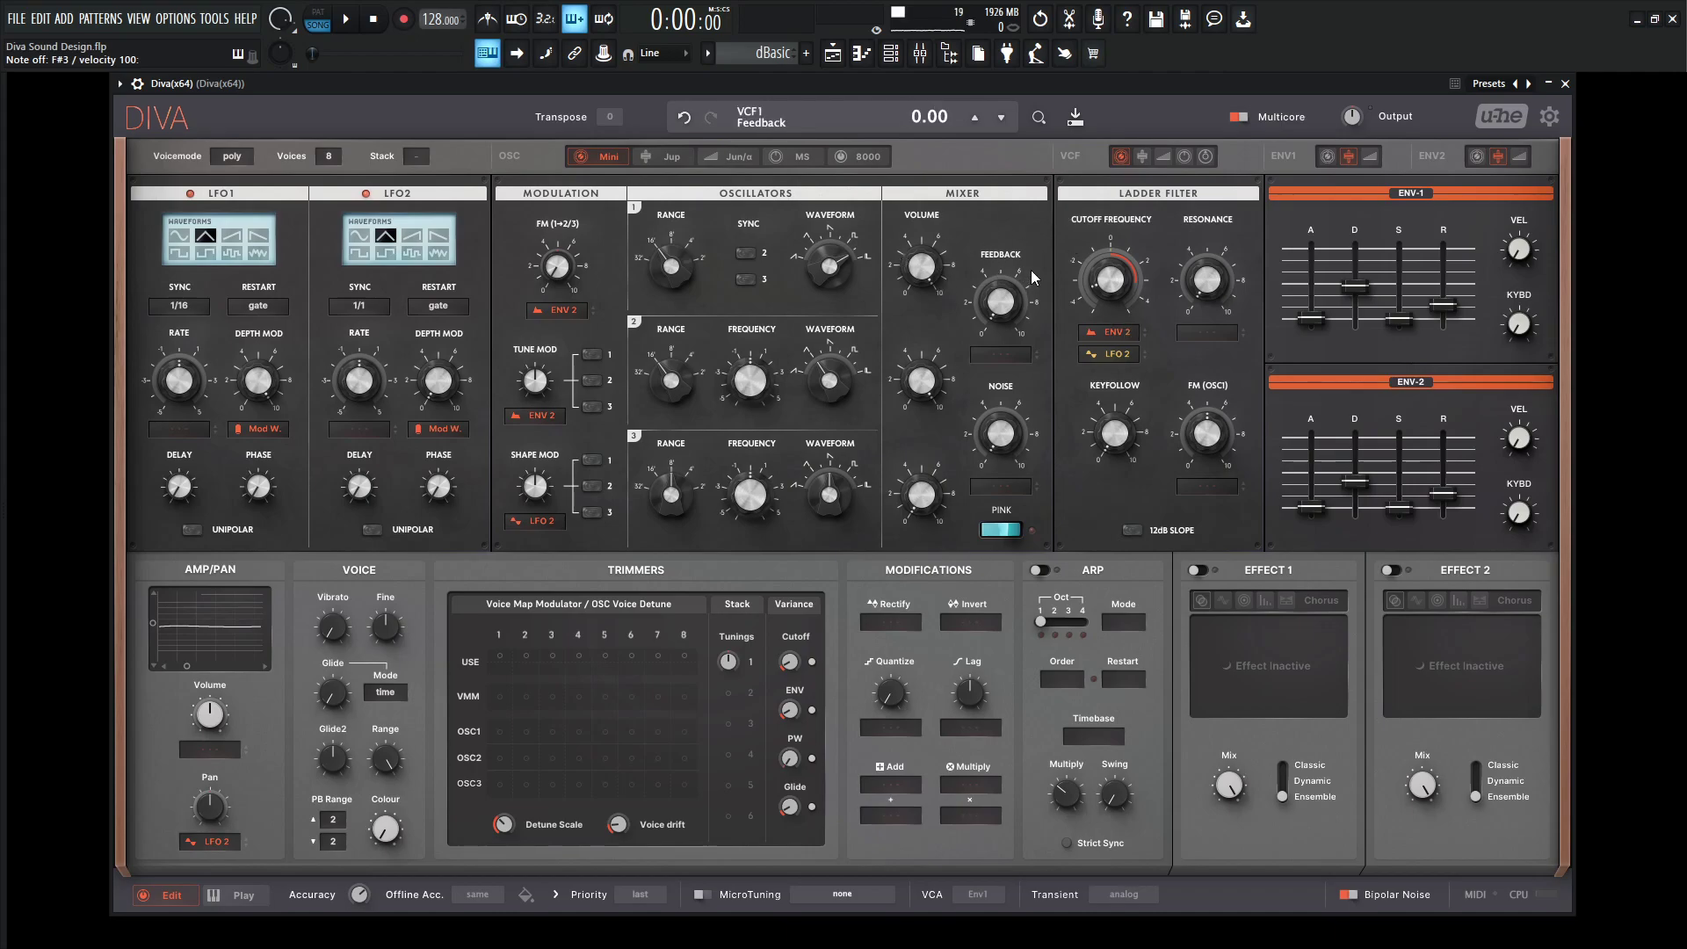
pyautogui.moveTo(1004, 308)
pyautogui.mouseDown()
pyautogui.moveTo(1004, 287)
pyautogui.moveTo(1006, 301)
pyautogui.mouseUp()
pyautogui.moveTo(1013, 441)
pyautogui.mouseDown()
pyautogui.moveTo(1000, 431)
pyautogui.moveTo(1006, 444)
pyautogui.mouseUp()
pyautogui.press('space')
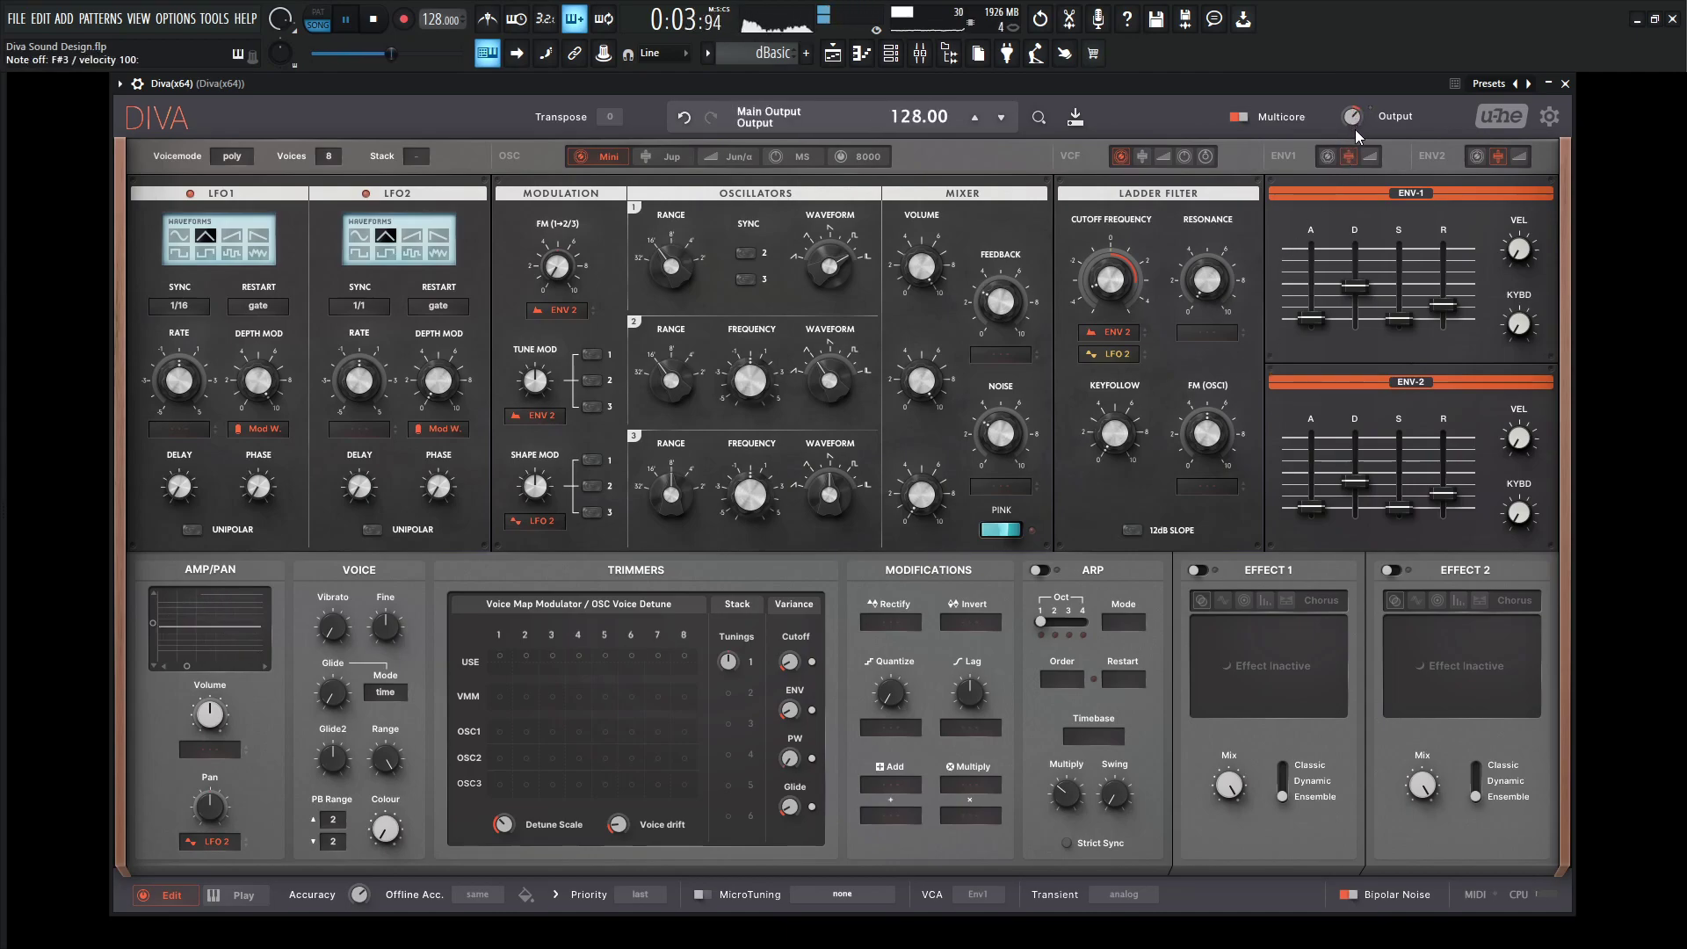
pyautogui.press('space')
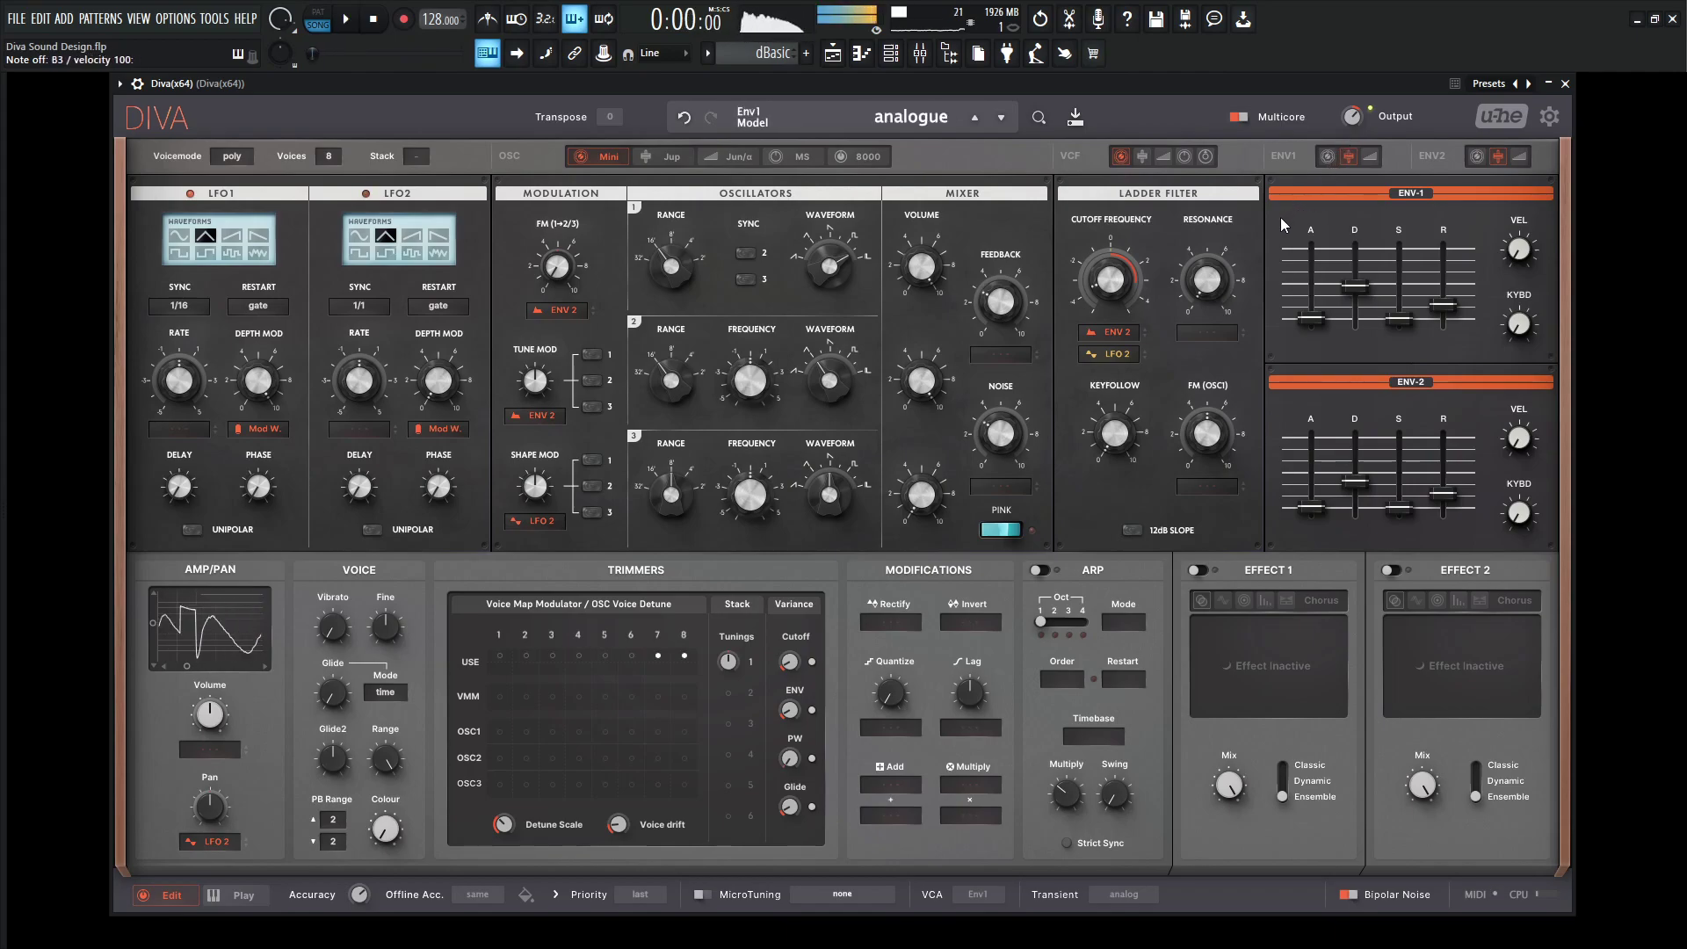
# - Set Envelope 1's decay to 52 and sustain to 47, set Envelope 2's sustain to 17, and play the project
pyautogui.moveTo(1355, 287)
pyautogui.mouseDown()
pyautogui.moveTo(1357, 307)
pyautogui.moveTo(1363, 286)
pyautogui.mouseUp()
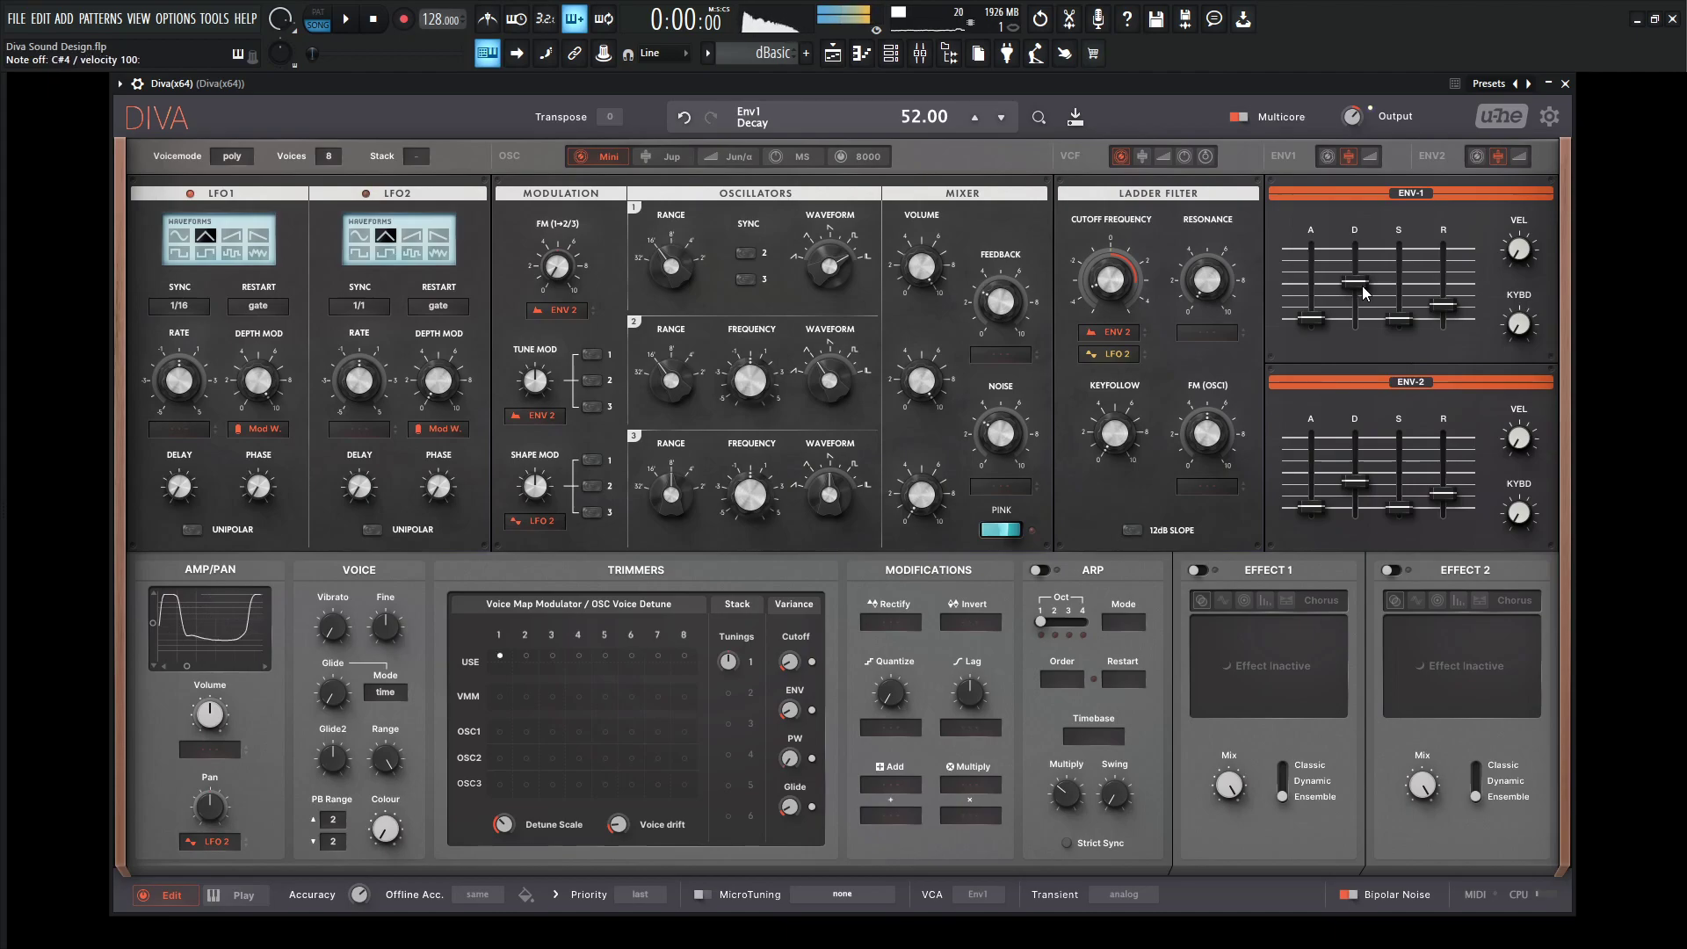
pyautogui.press('s')
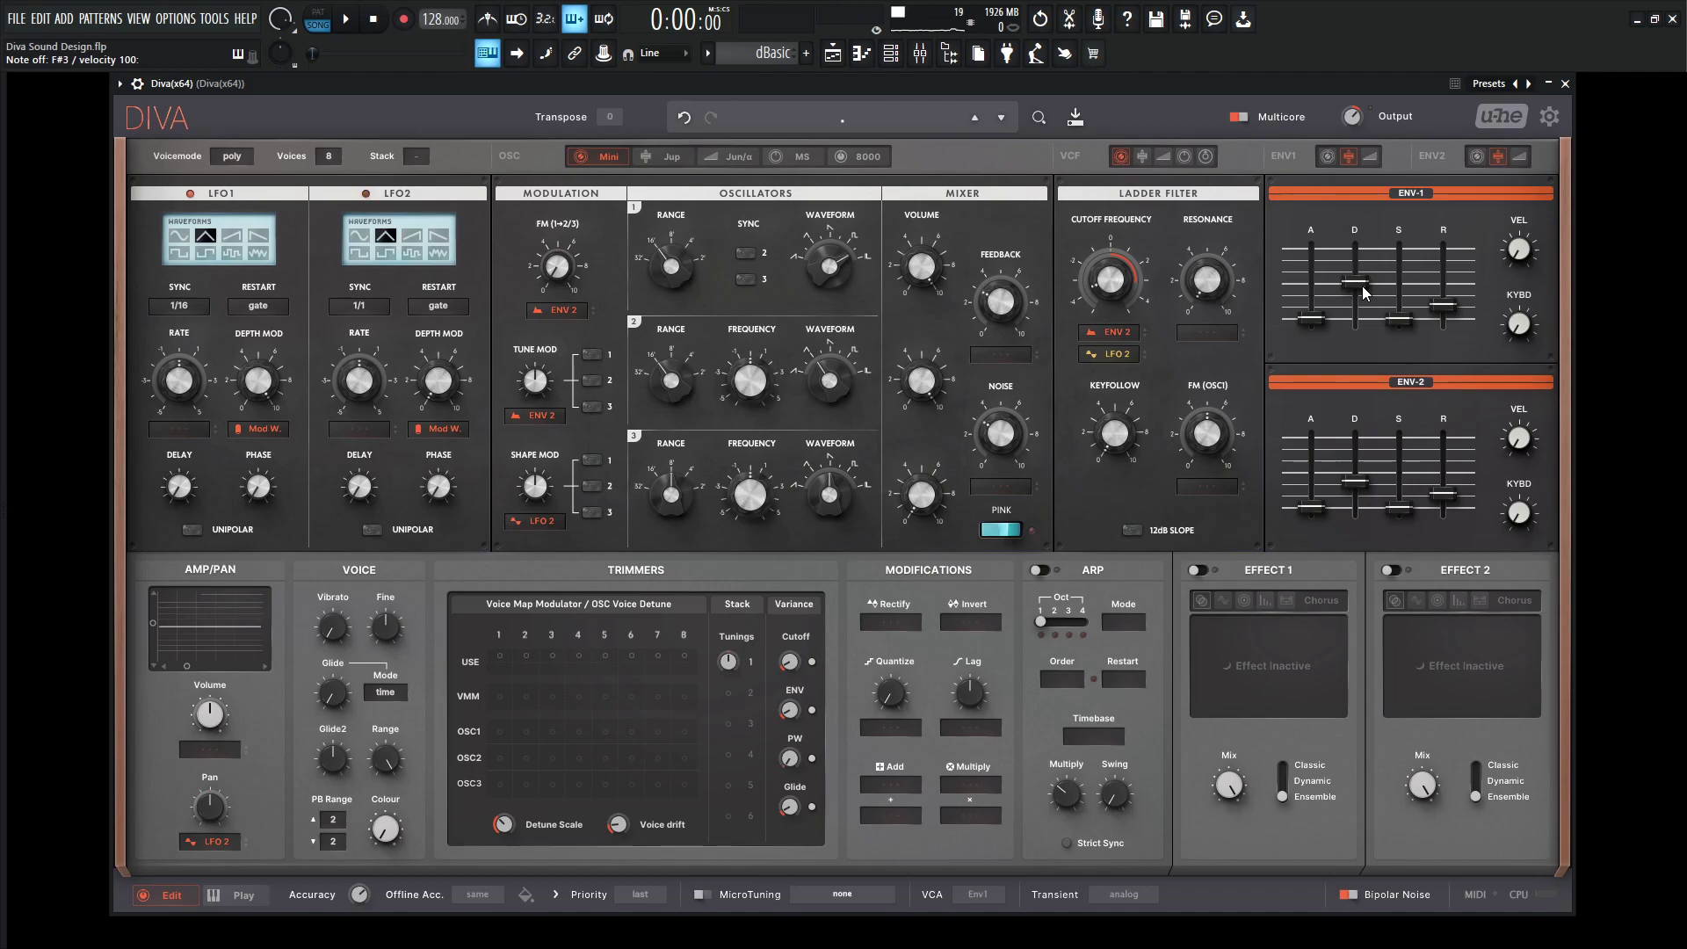
pyautogui.moveTo(1394, 325); pyautogui.dragTo(1396, 289)
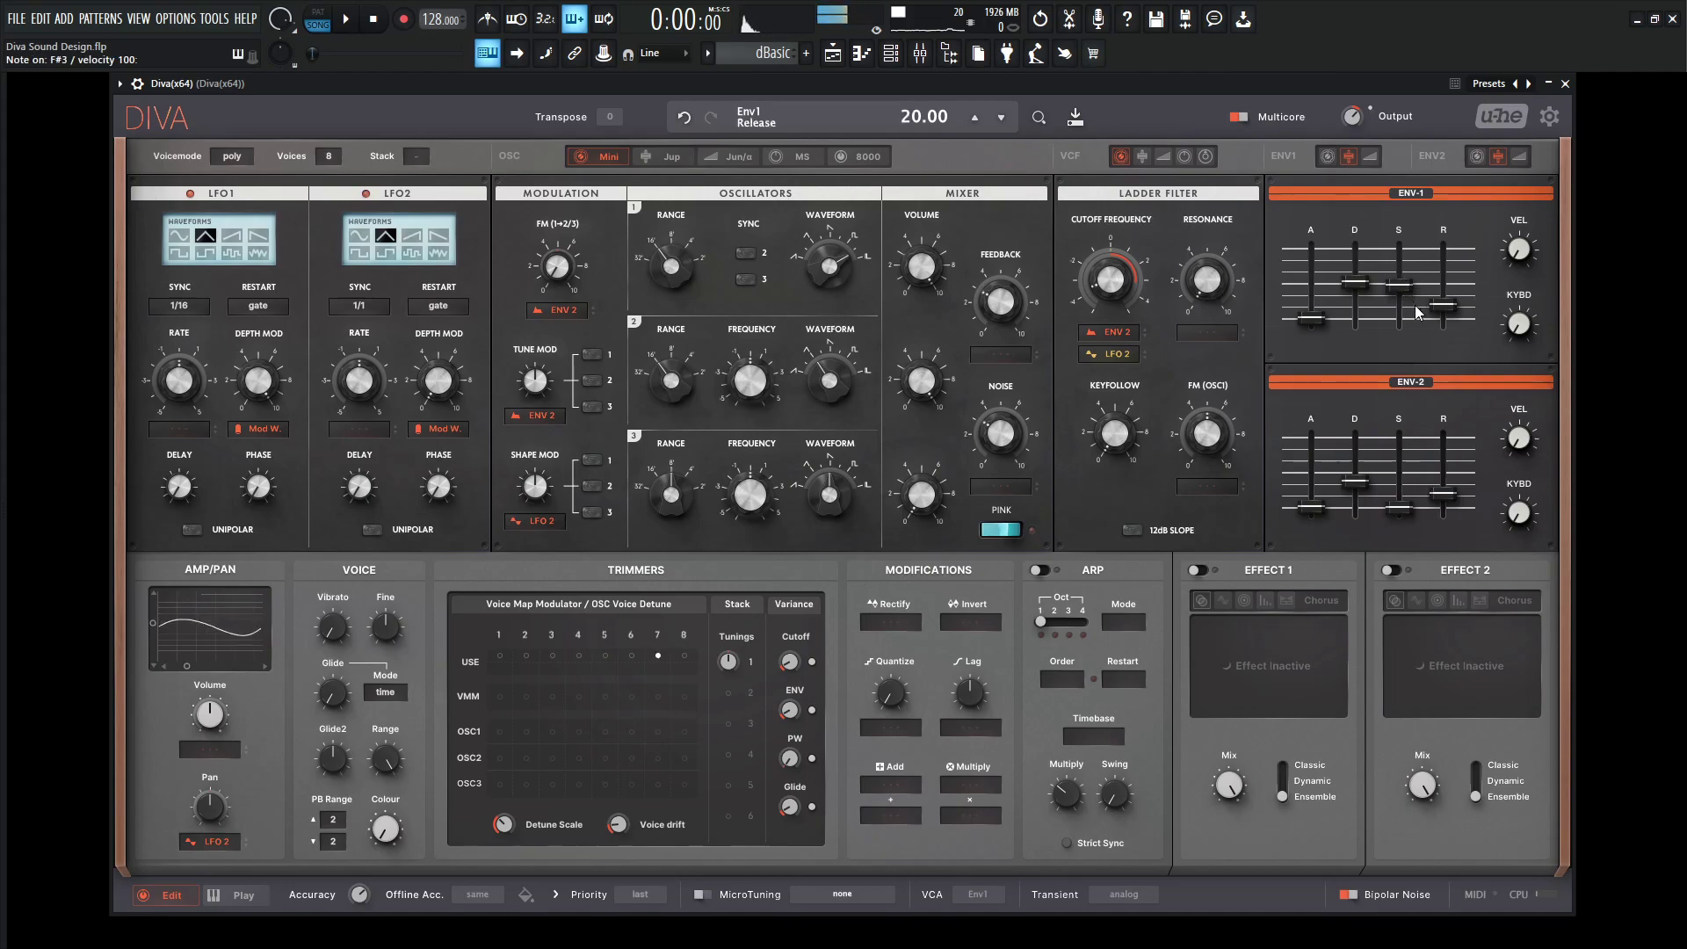
pyautogui.moveTo(1393, 507)
pyautogui.mouseDown()
pyautogui.moveTo(1397, 452)
pyautogui.moveTo(1402, 493)
pyautogui.mouseUp()
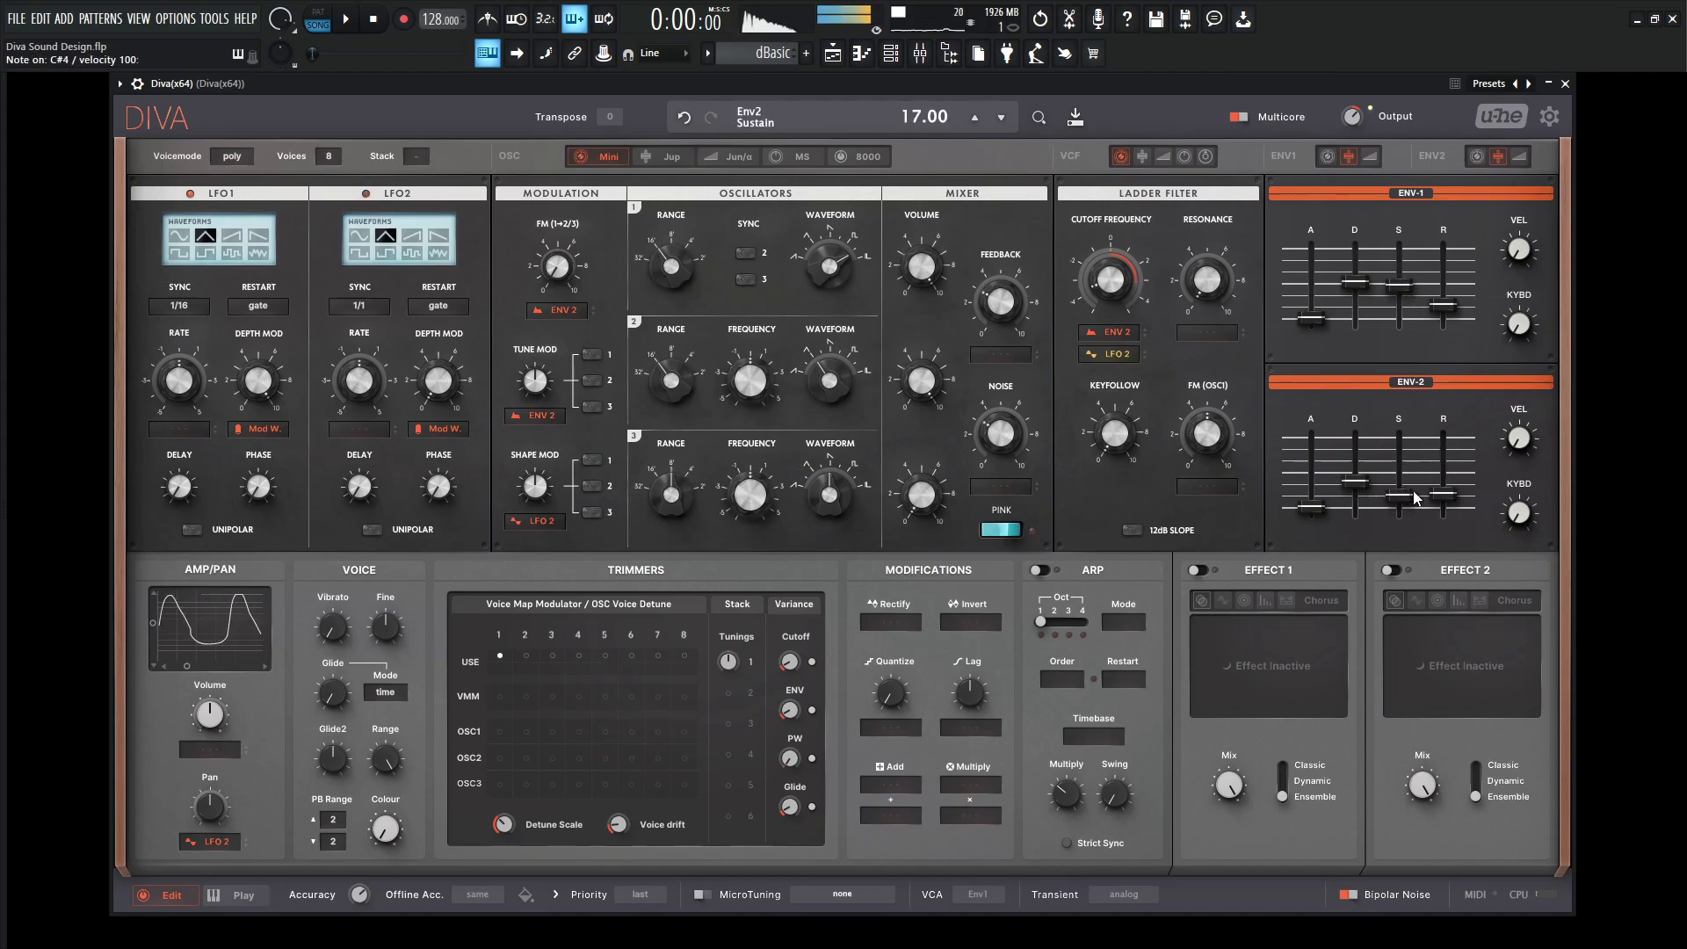
pyautogui.press('space')
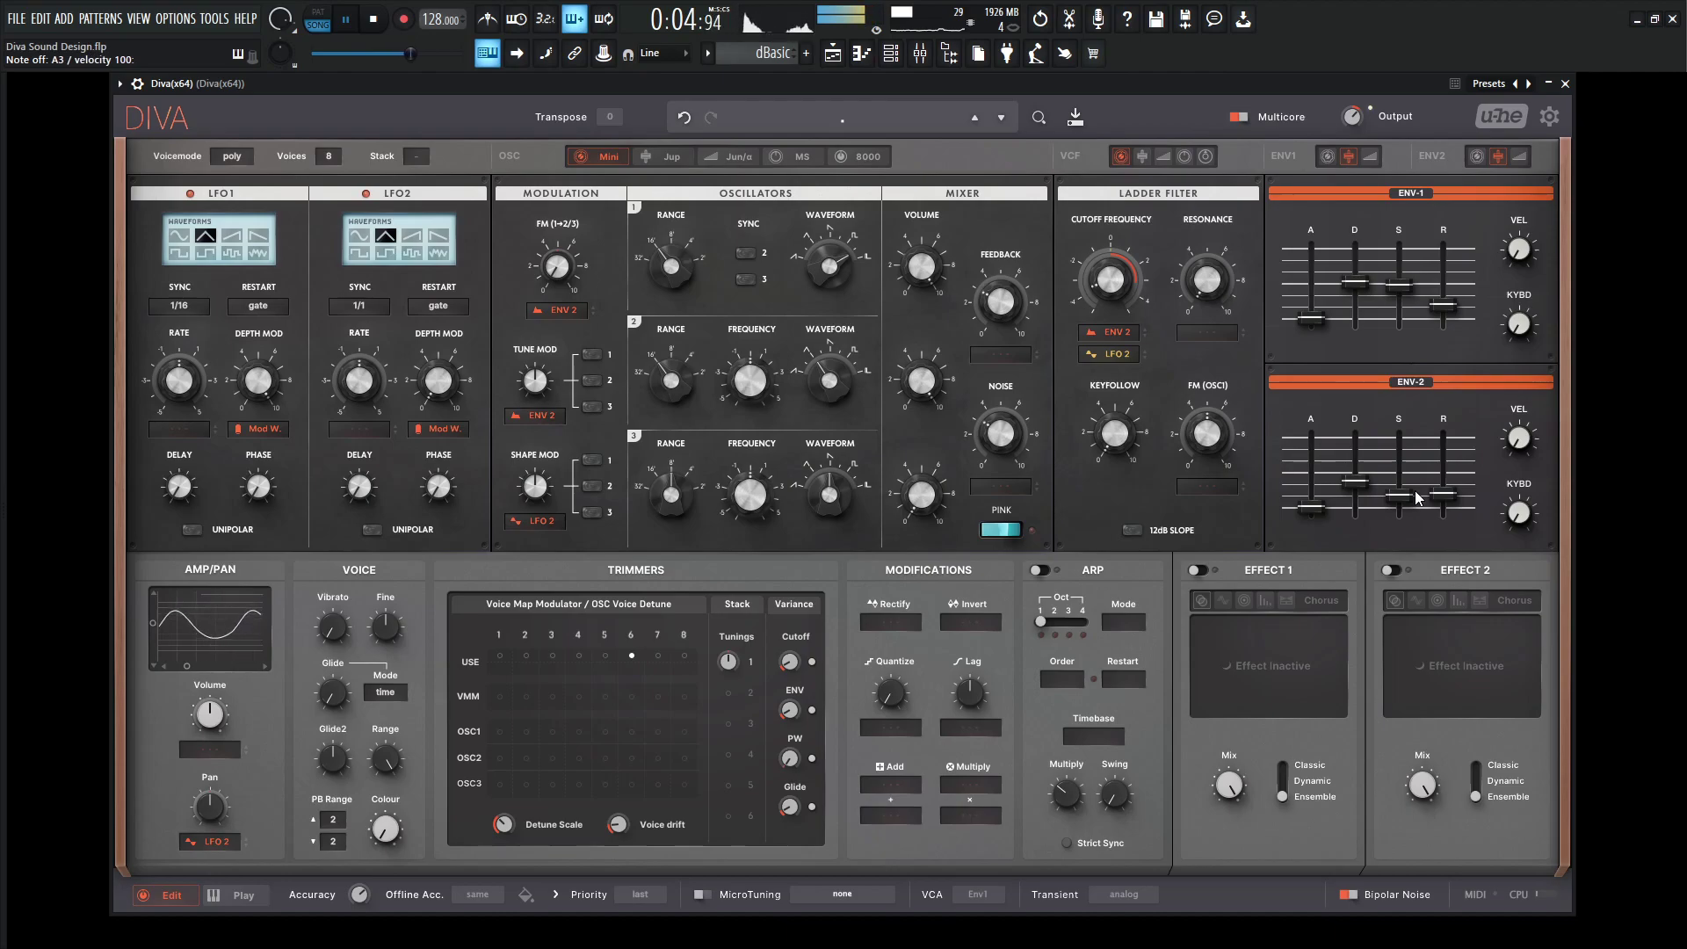
pyautogui.press('space')
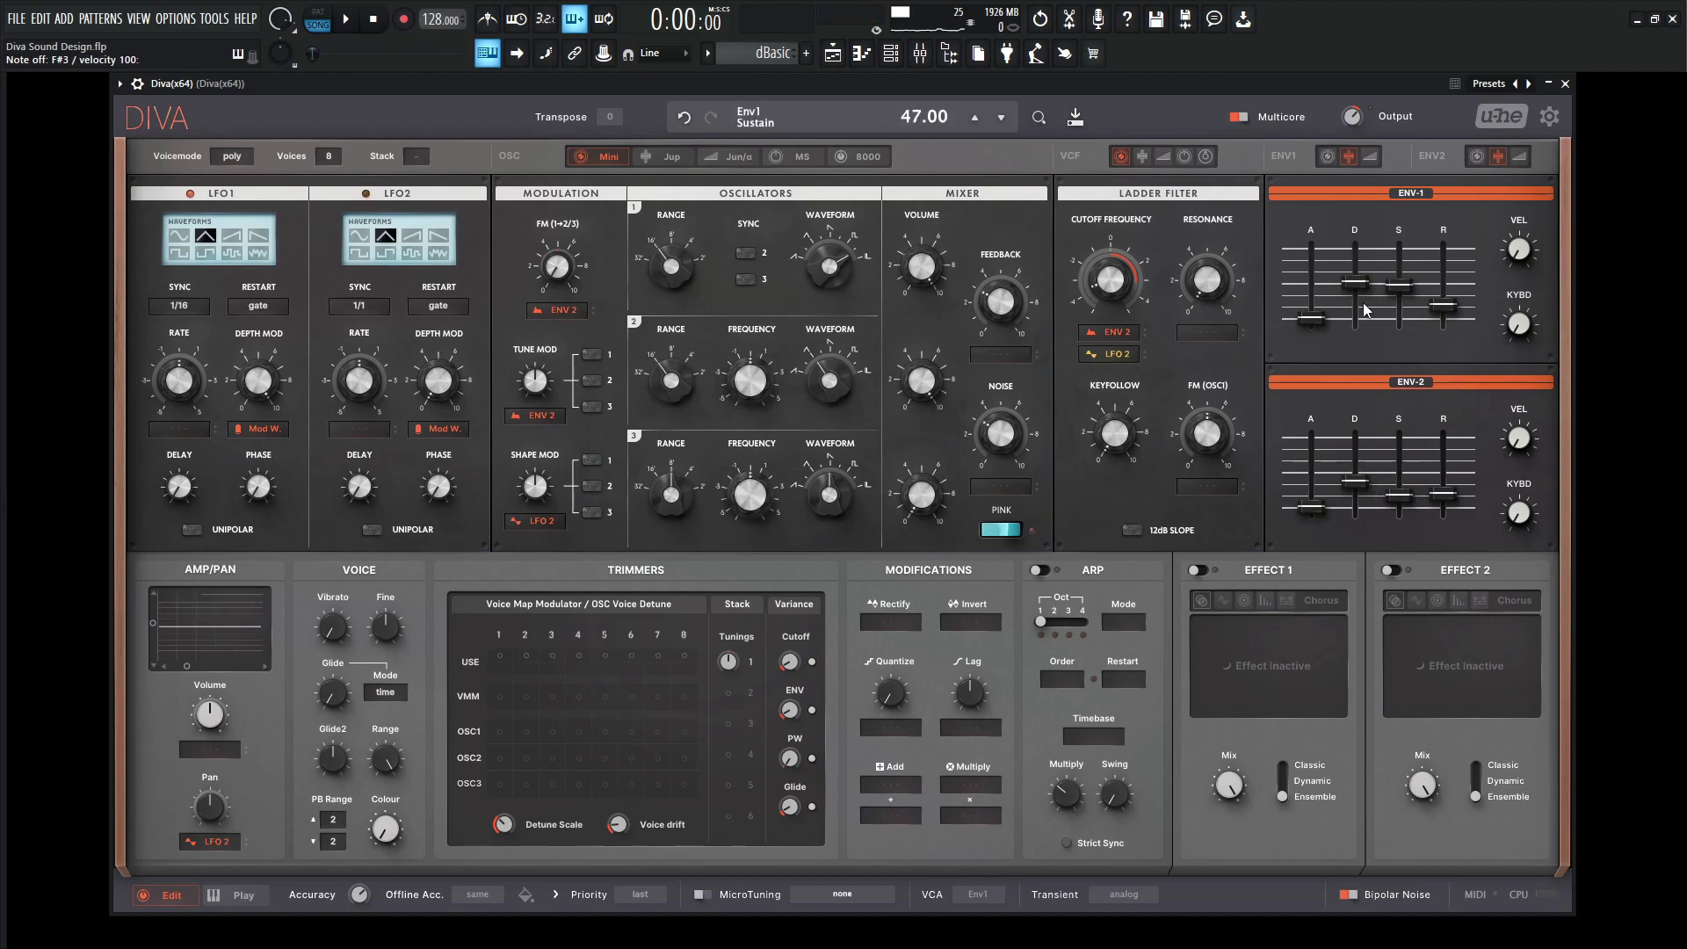
# - Raise the attack of both envelopes slightly and play the project to check the sound
pyautogui.moveTo(1314, 324); pyautogui.dragTo(1319, 304)
pyautogui.moveTo(1318, 508); pyautogui.dragTo(1318, 498)
pyautogui.press('space')
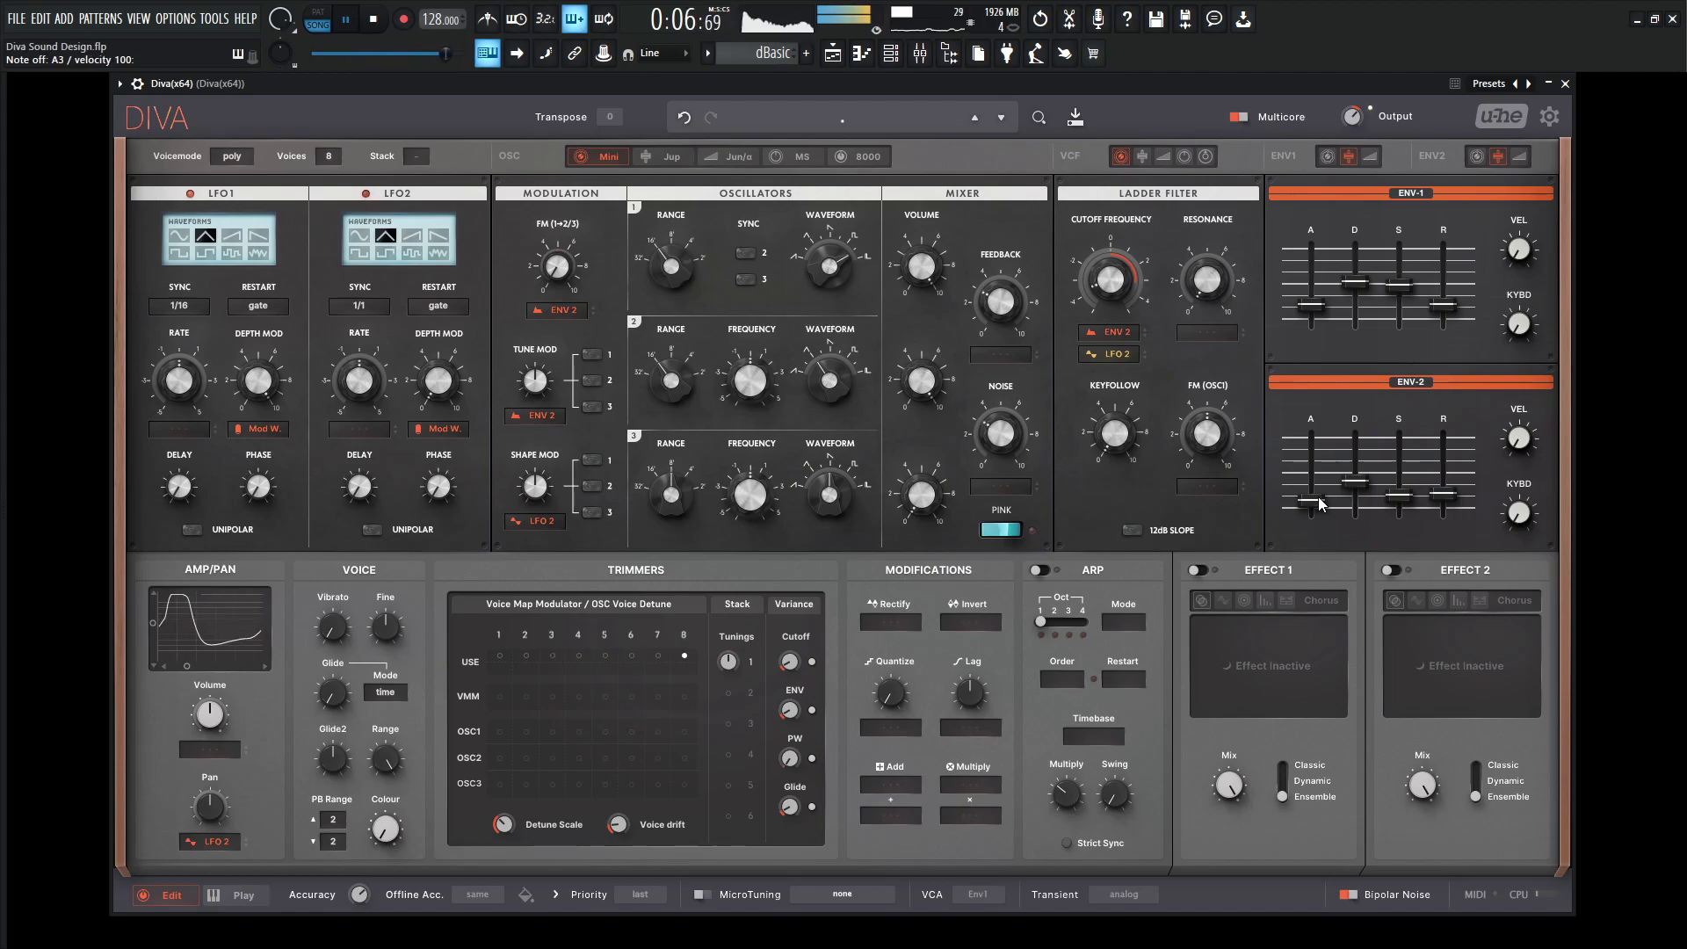
pyautogui.press('space')
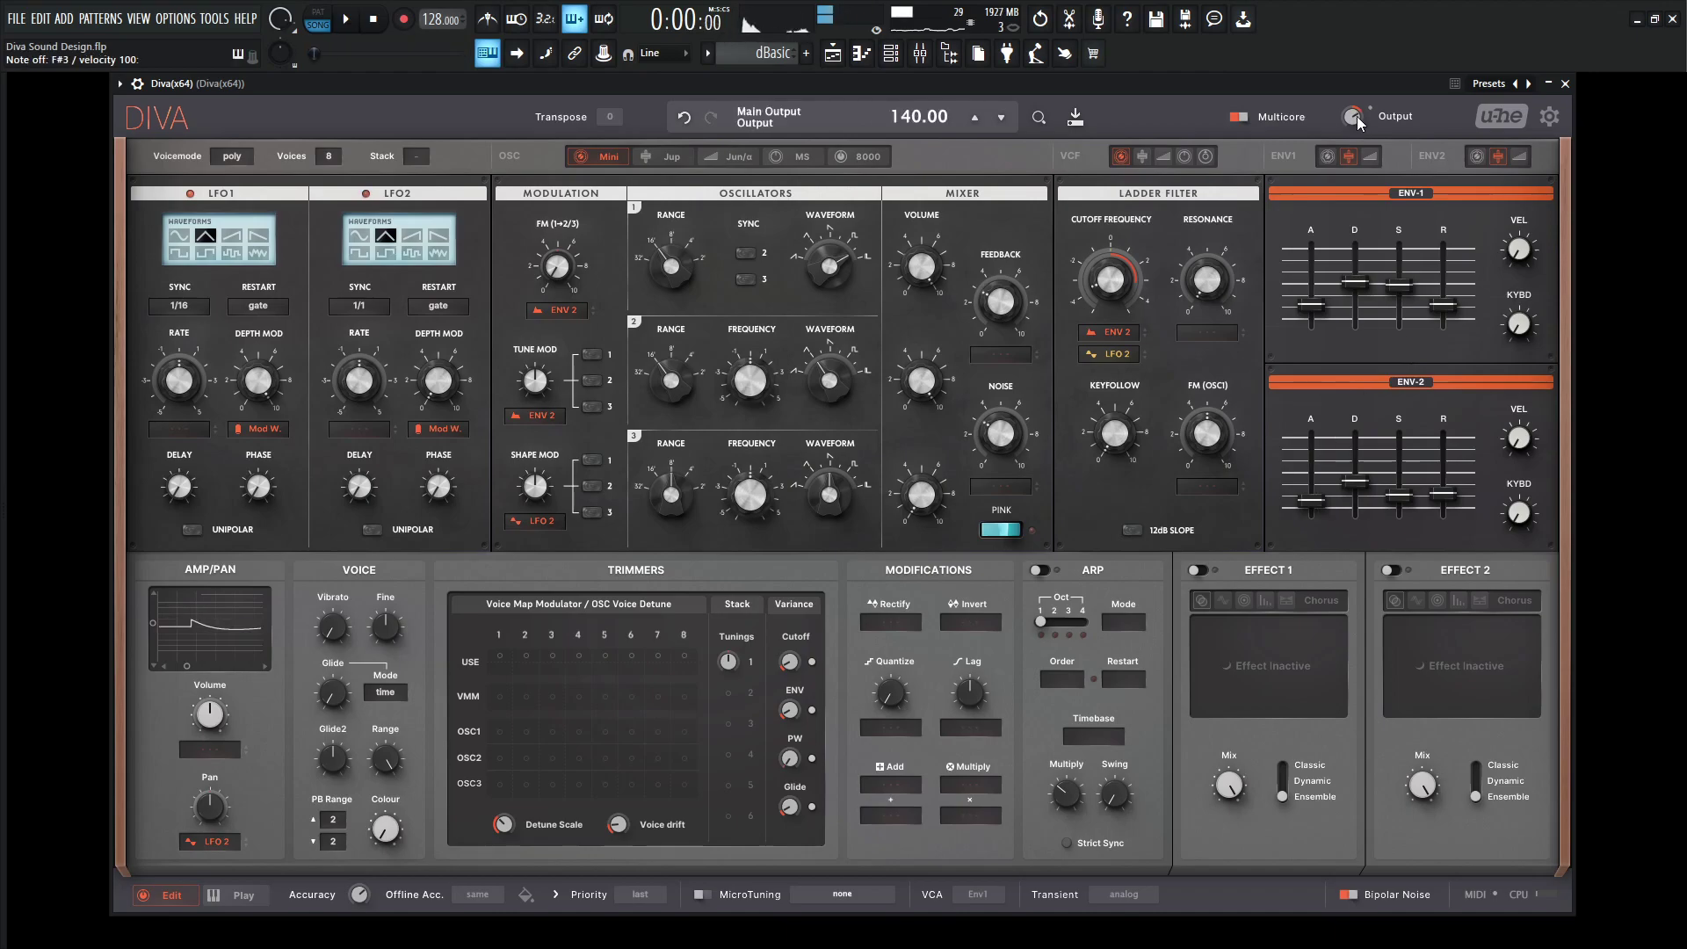
# - Show the mixer and open the Pre 1973 preamp from the Diva track's first effect slot
pyautogui.press('F9')
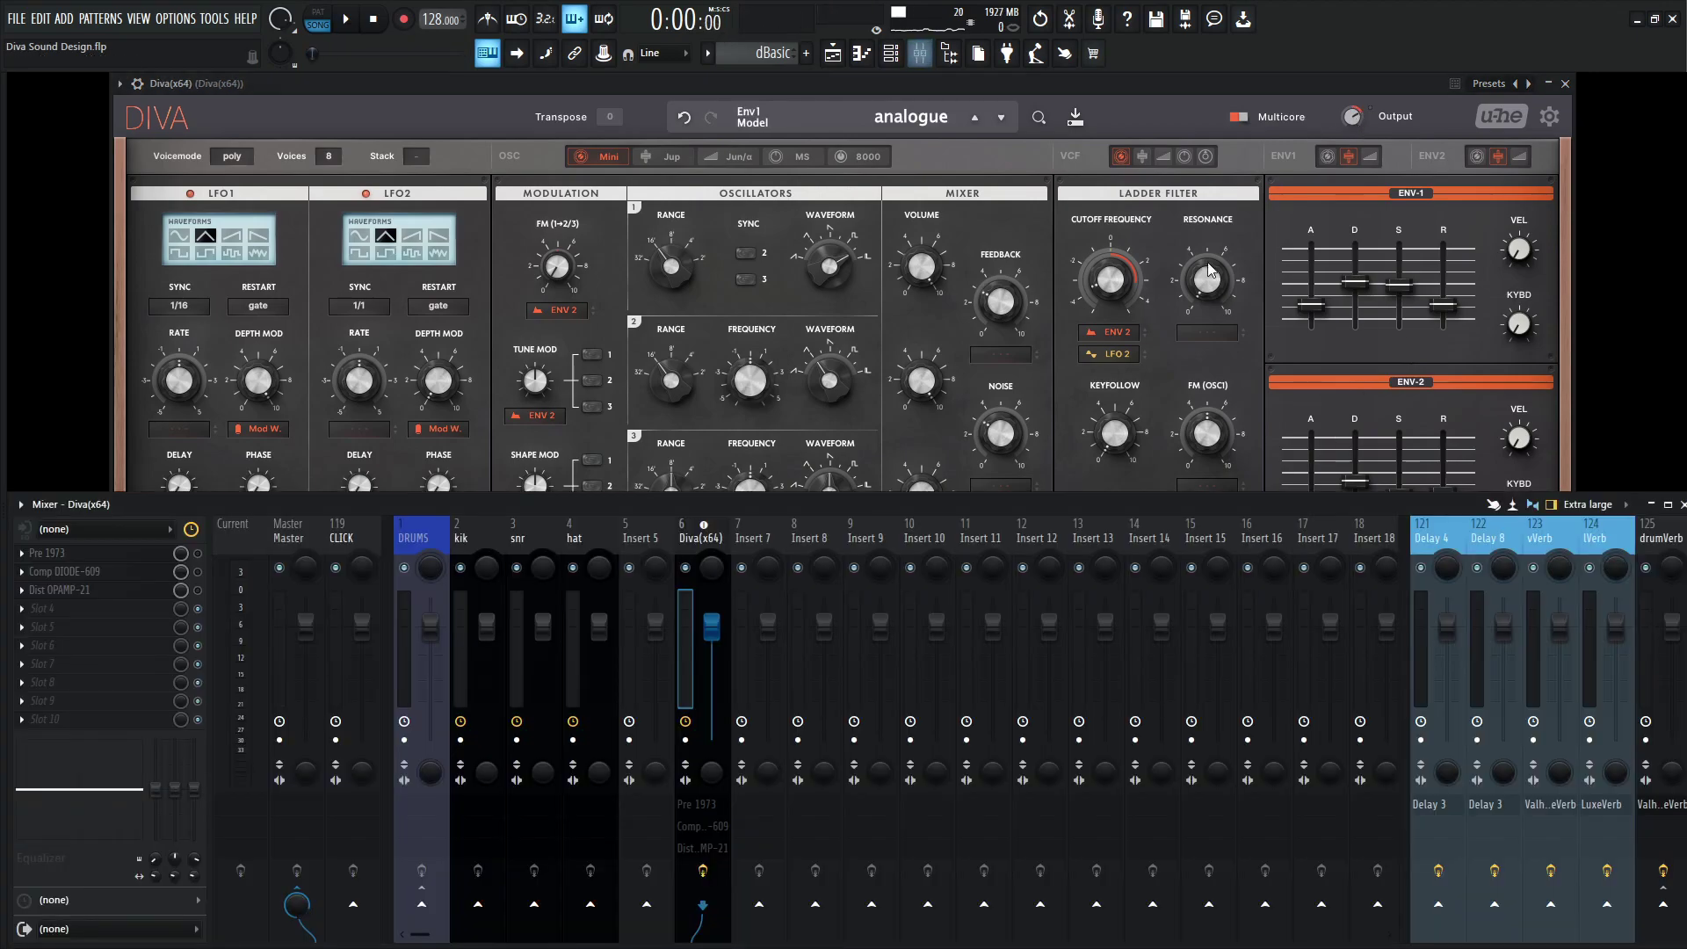
pyautogui.click(143, 556)
pyautogui.click(235, 136)
pyautogui.click(235, 136)
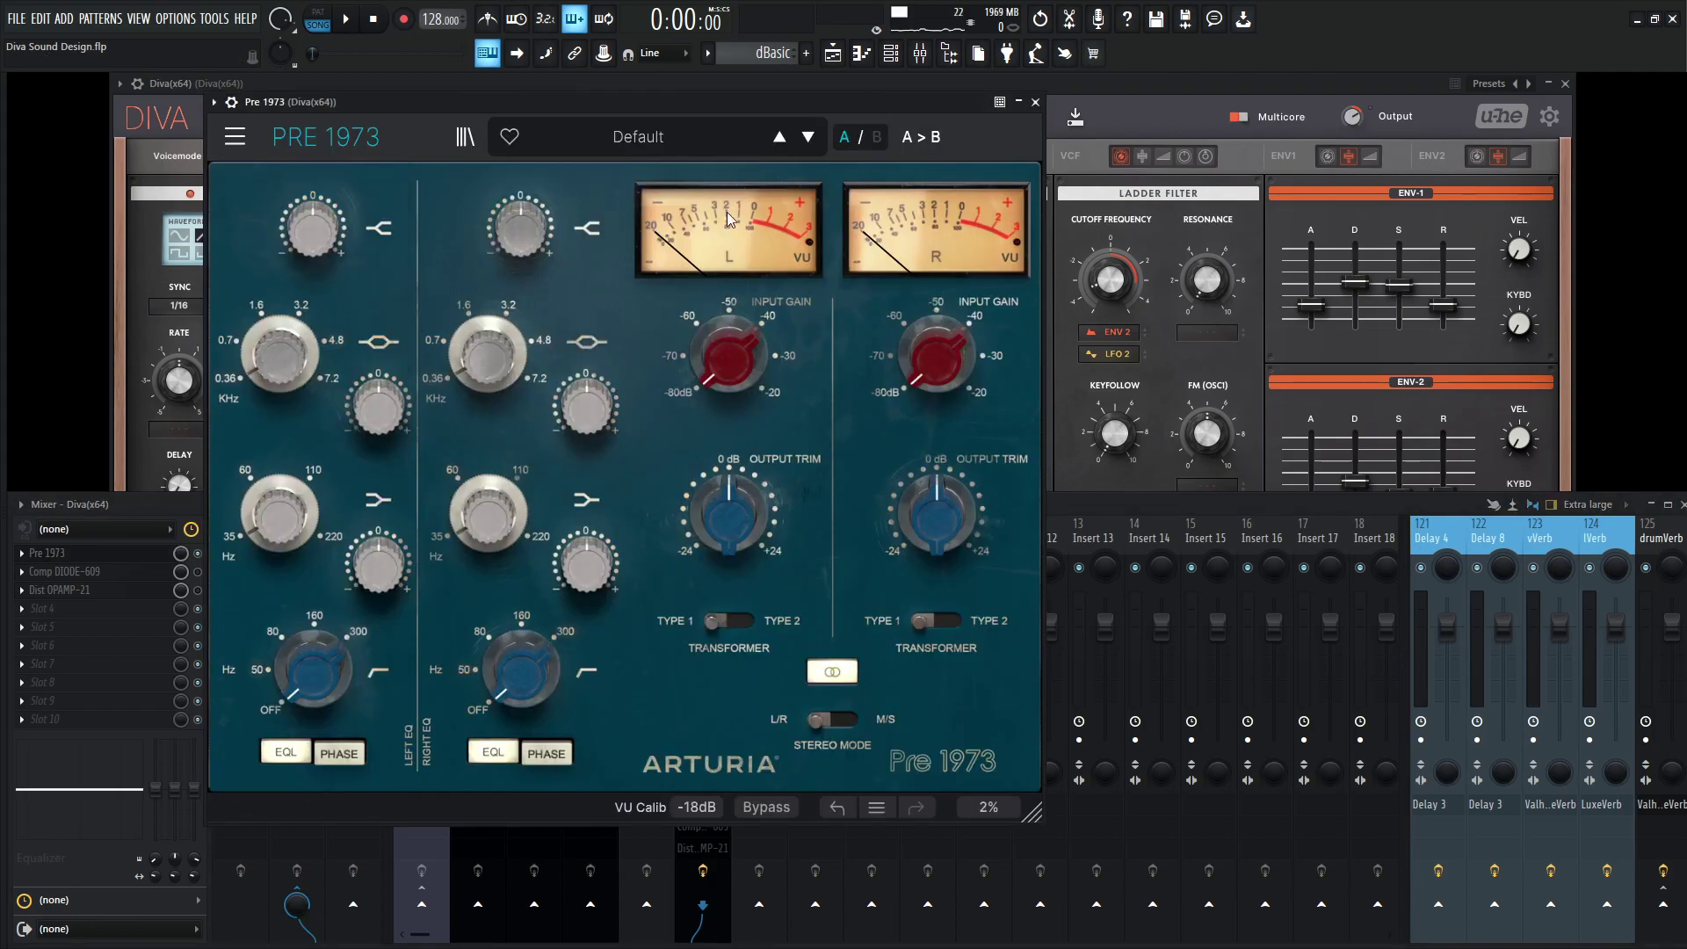
# - Set the Pre 1973 left low-shelf frequency to about 54.5 Hz and adjust its low-shelf gain
pyautogui.moveTo(299, 530)
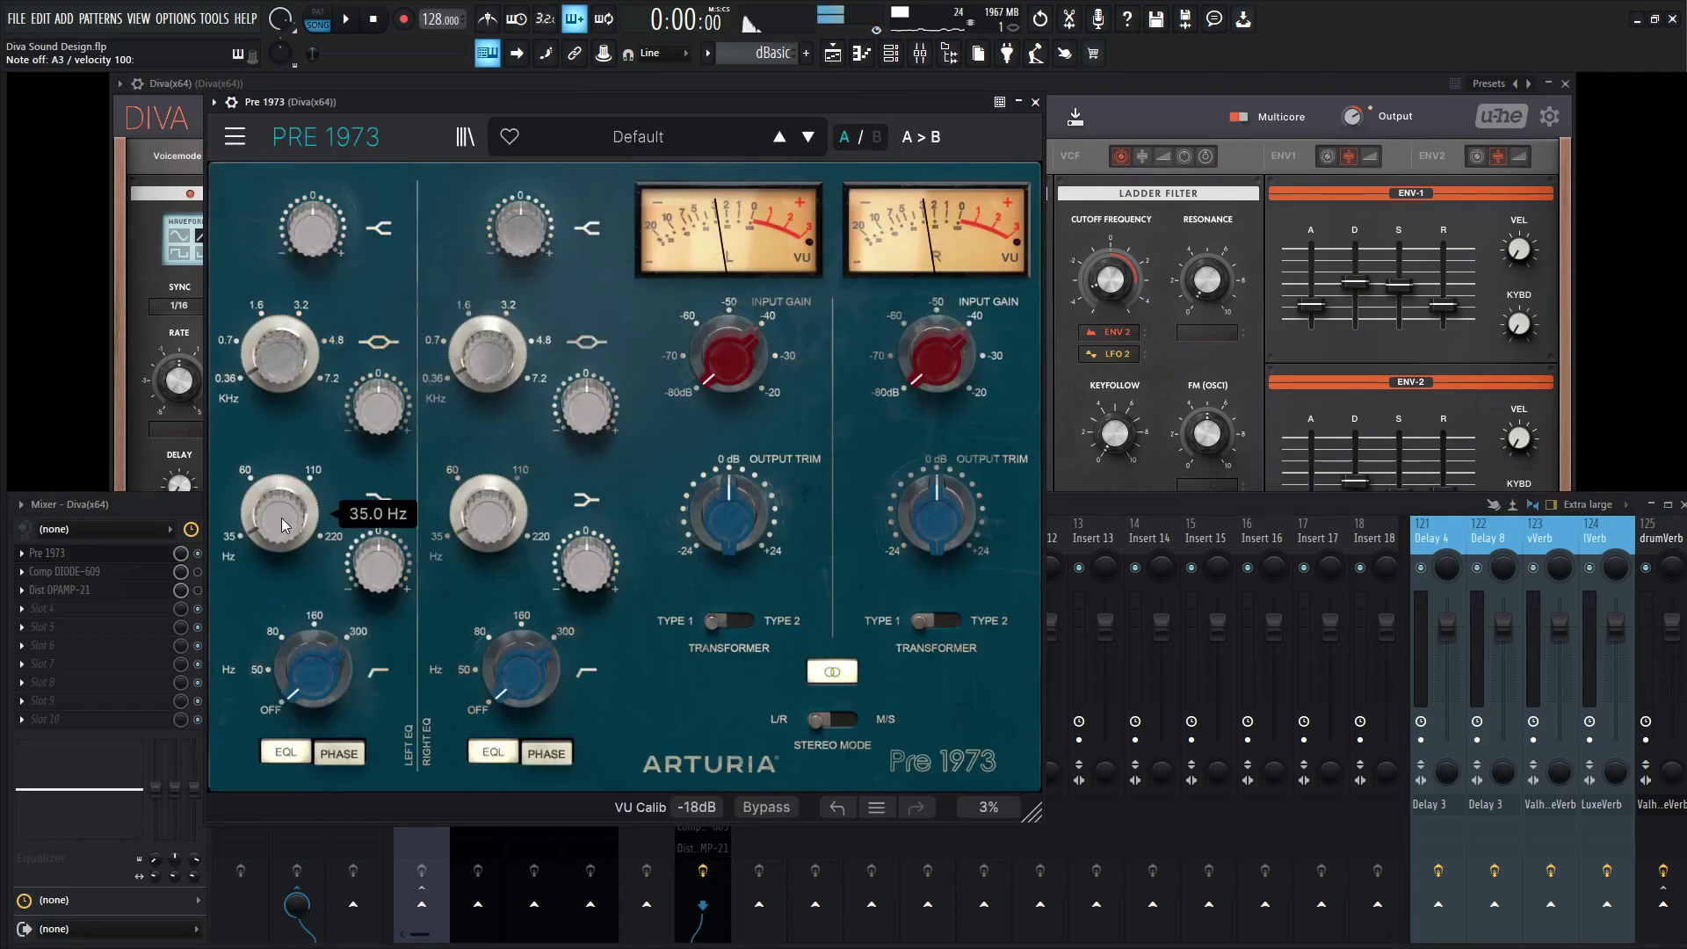
pyautogui.moveTo(271, 519); pyautogui.dragTo(271, 481)
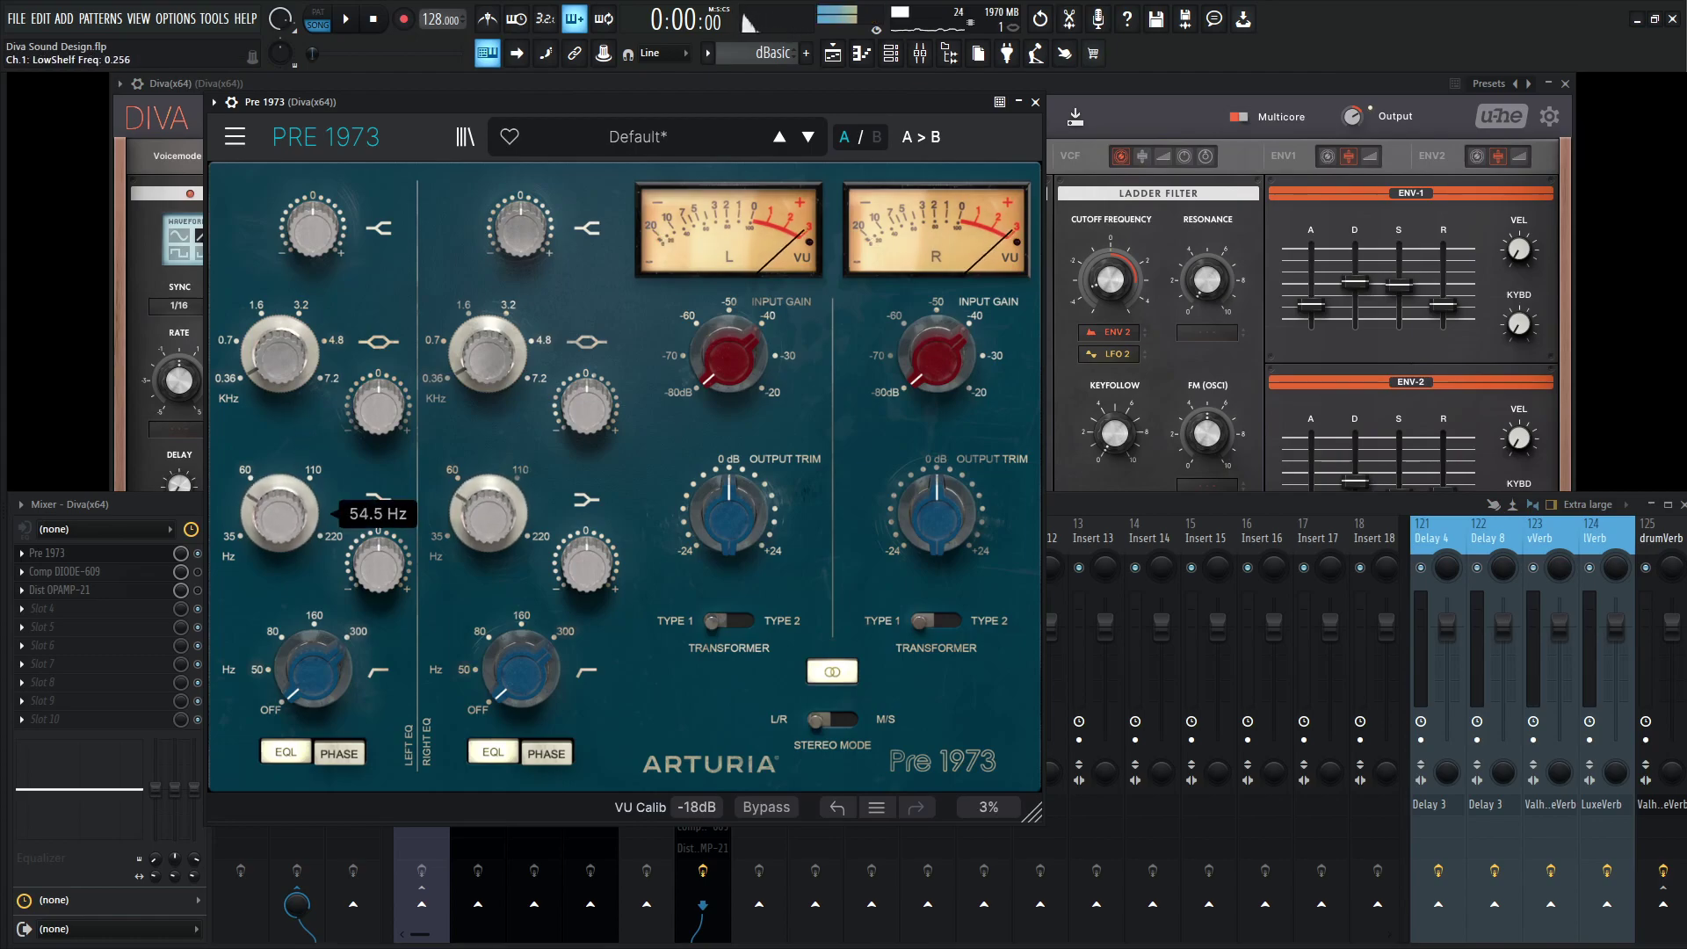
pyautogui.moveTo(380, 582); pyautogui.dragTo(380, 571)
pyautogui.moveTo(279, 513); pyautogui.dragTo(341, 540)
pyautogui.scroll(-1, 293, 524)
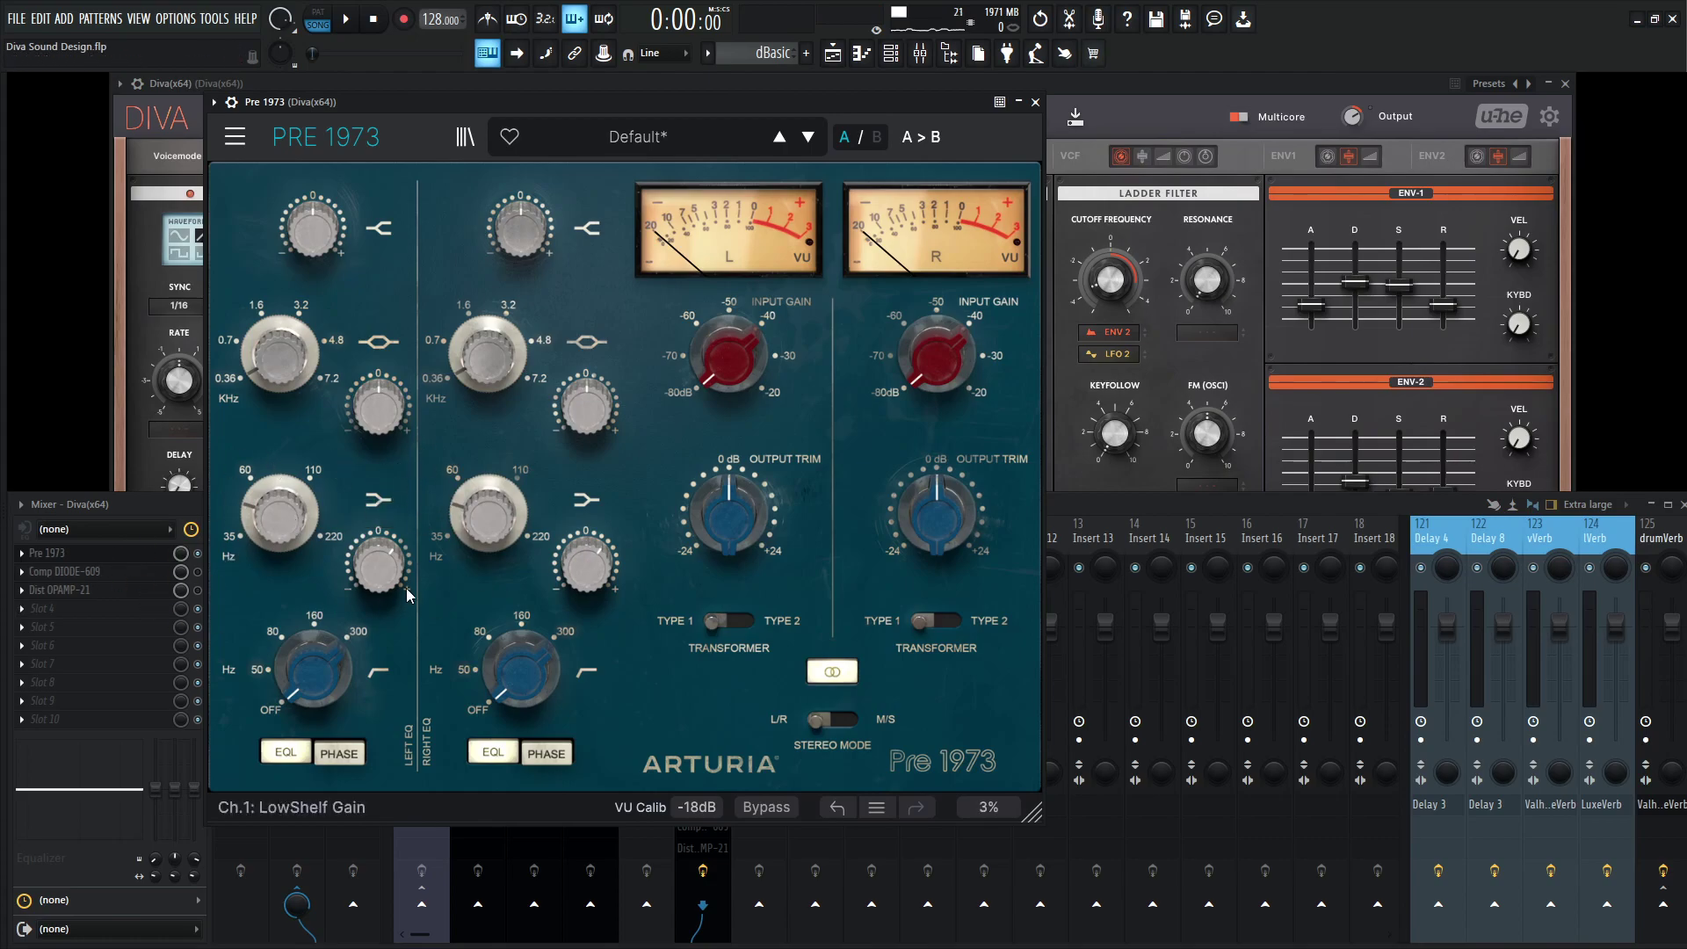
pyautogui.moveTo(383, 573)
# - Raise the frequency of the Pre 1973 left mid band and slightly adjust its gain
pyautogui.moveTo(284, 379)
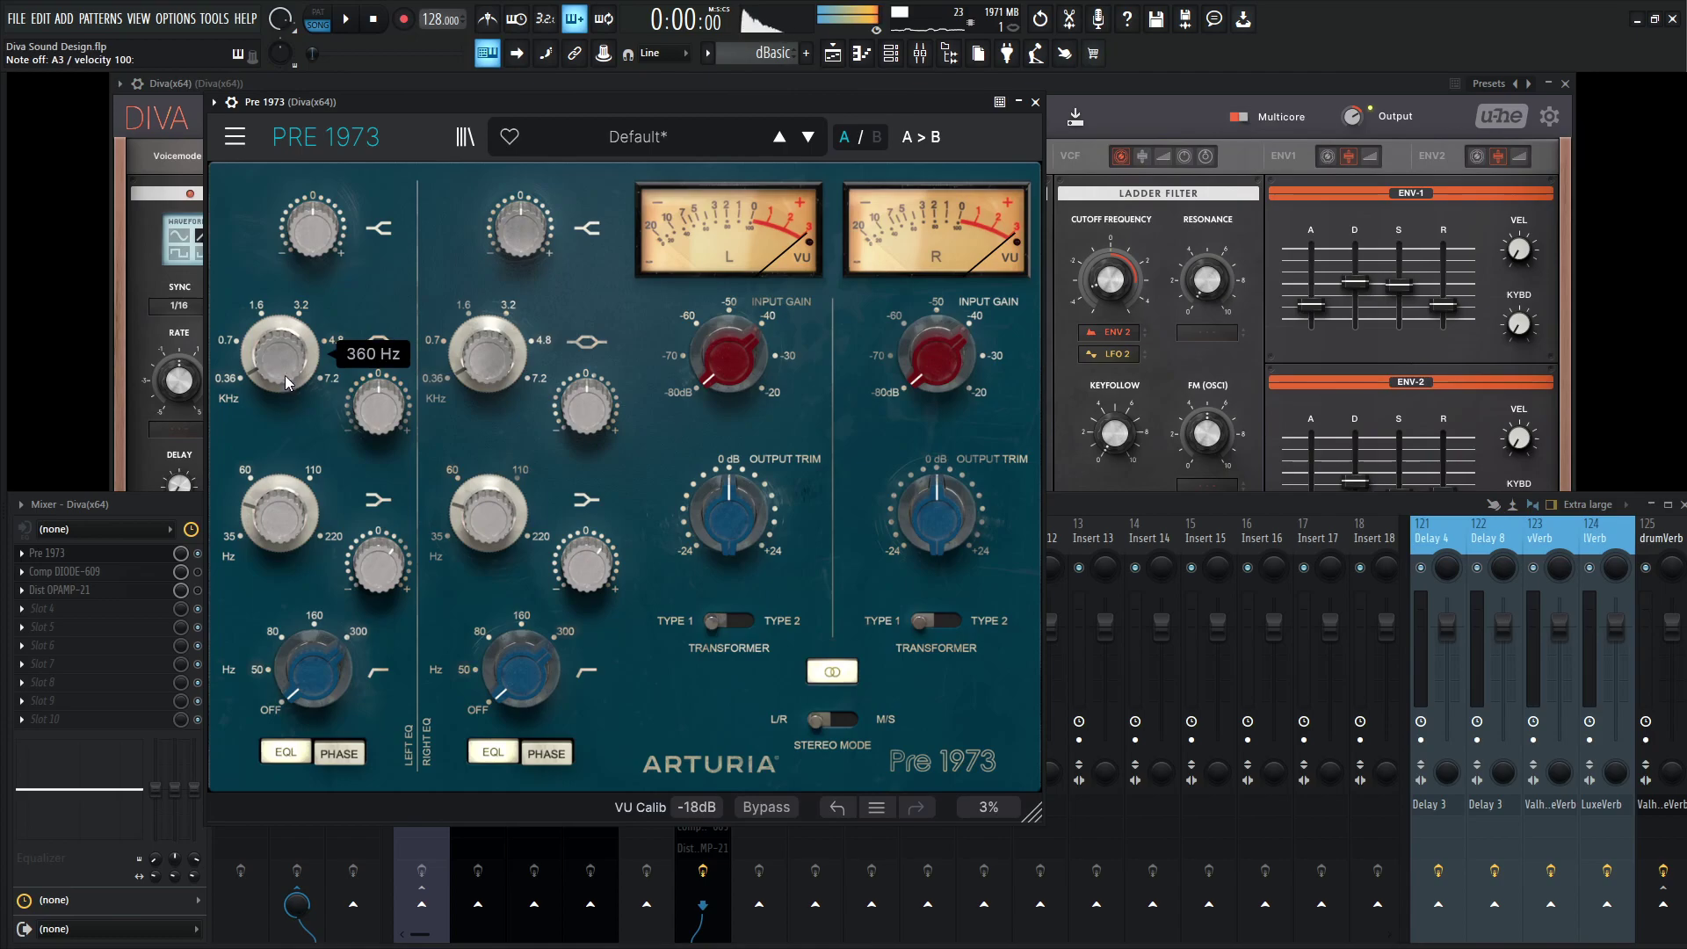
pyautogui.moveTo(280, 351)
pyautogui.mouseDown()
pyautogui.moveTo(280, 304)
pyautogui.moveTo(279, 336)
pyautogui.mouseUp()
pyautogui.moveTo(378, 406); pyautogui.dragTo(378, 394)
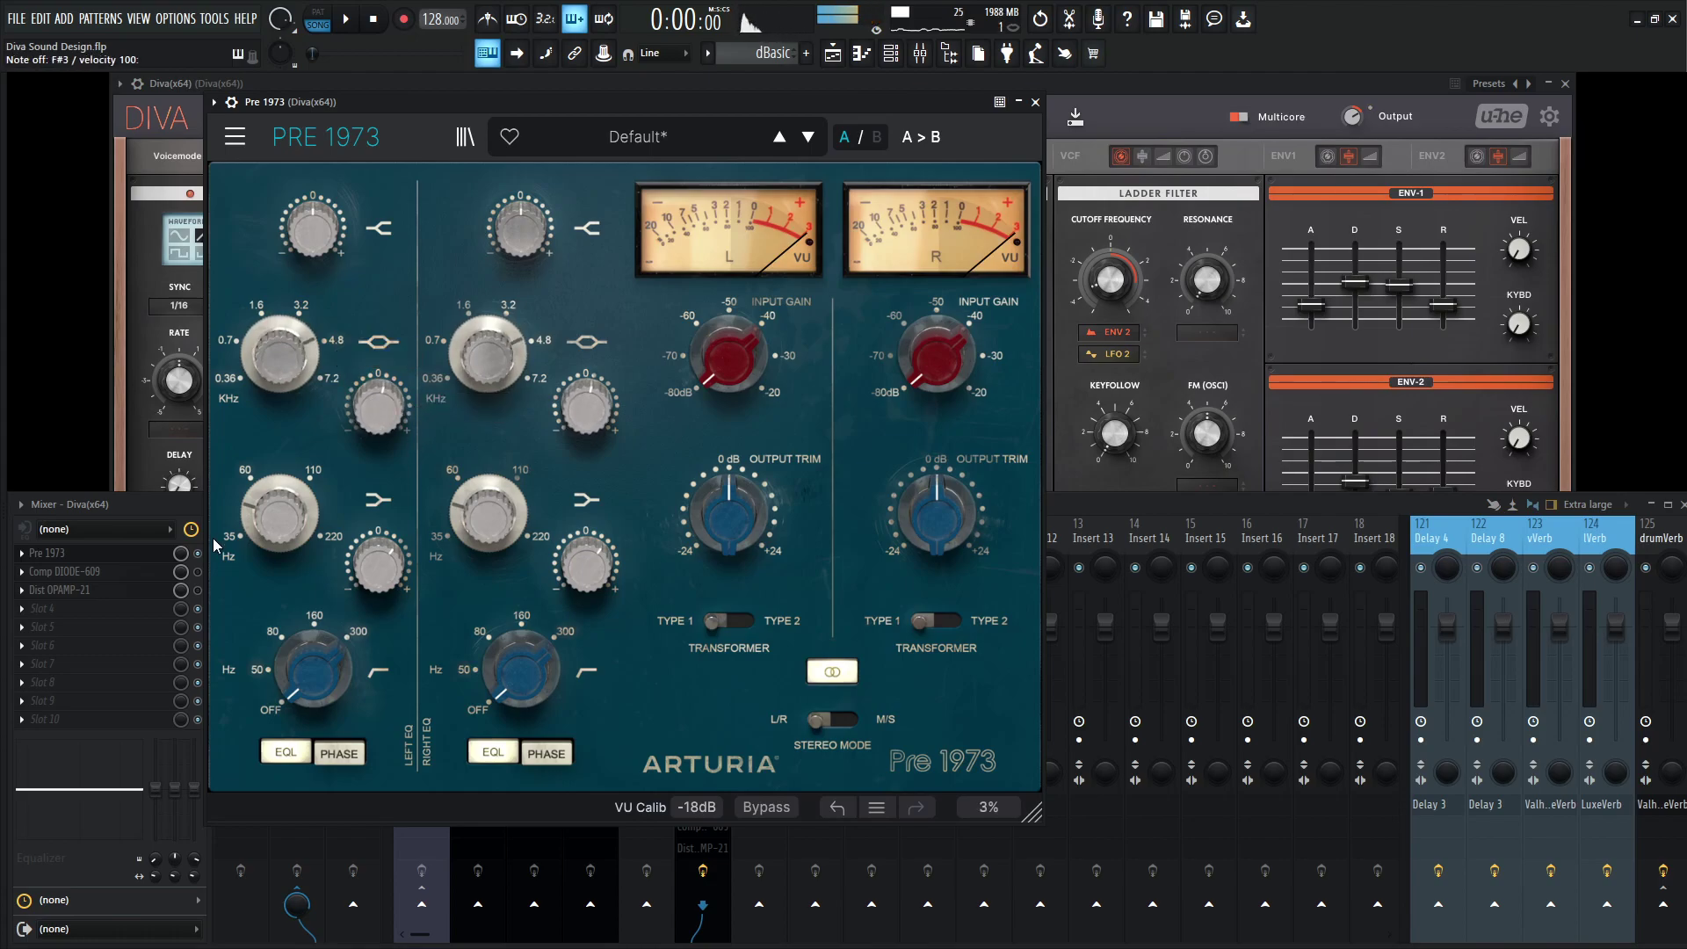
# - Add Fruity Parametric EQ 2 in the second effect slot, between Pre 1973 and Comp DIODE-609
pyautogui.moveTo(110, 589)
pyautogui.mouseDown()
pyautogui.moveTo(112, 608)
pyautogui.moveTo(115, 583)
pyautogui.mouseUp()
pyautogui.click(101, 573)
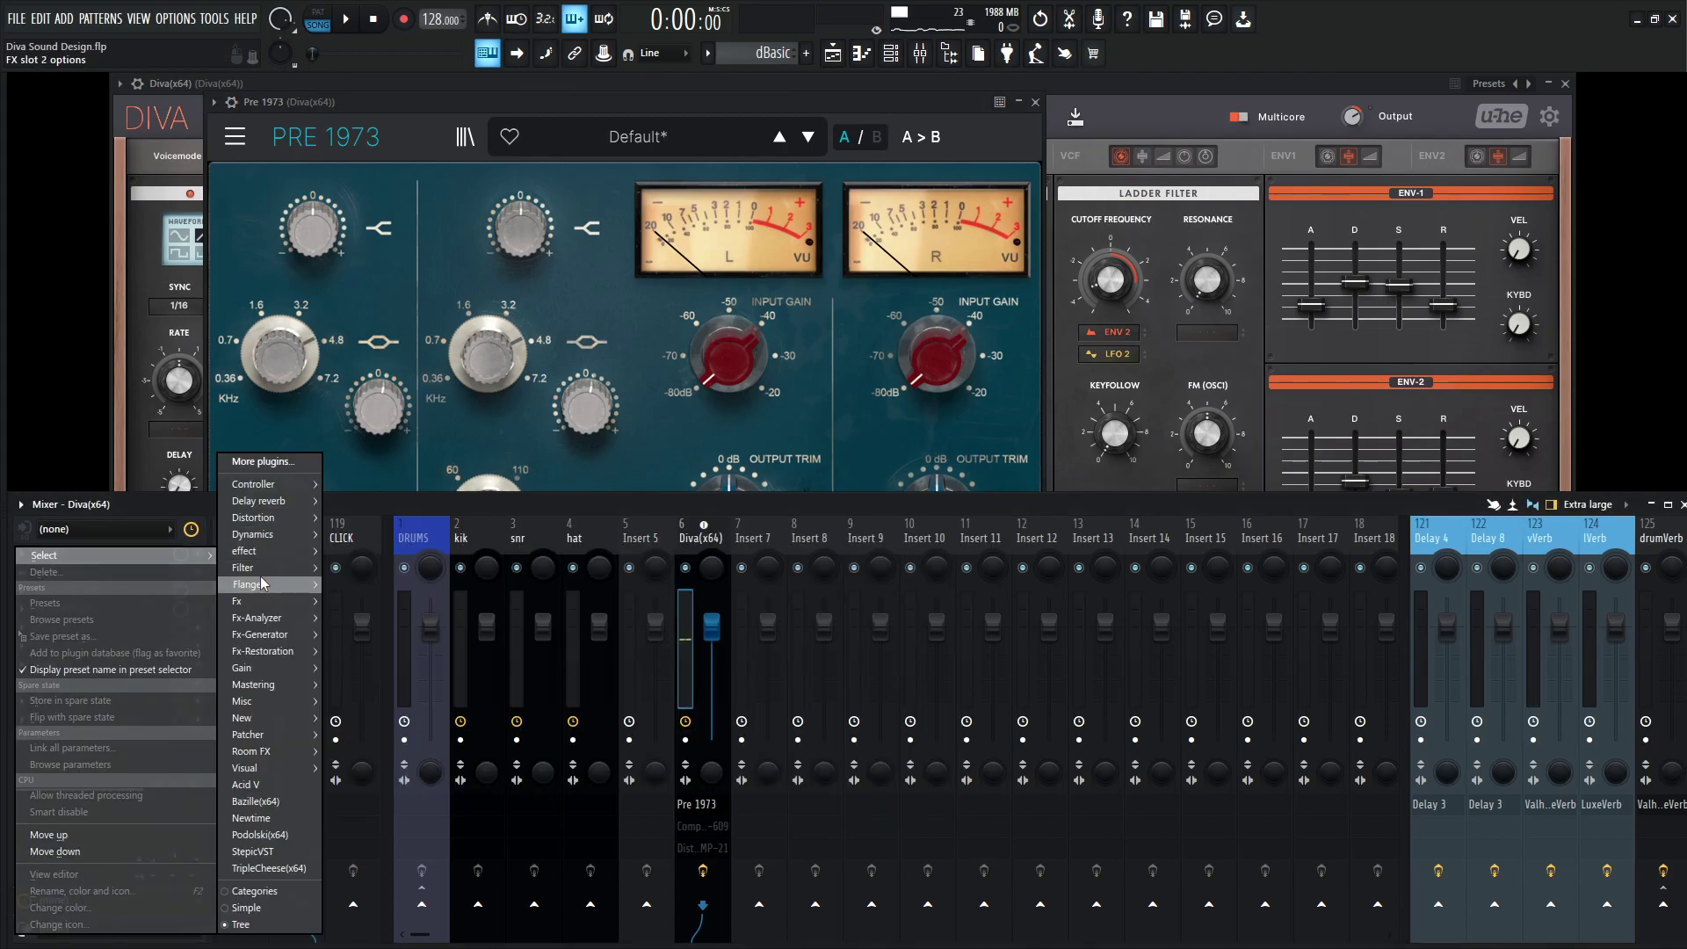
pyautogui.moveTo(268, 570)
pyautogui.click(382, 633)
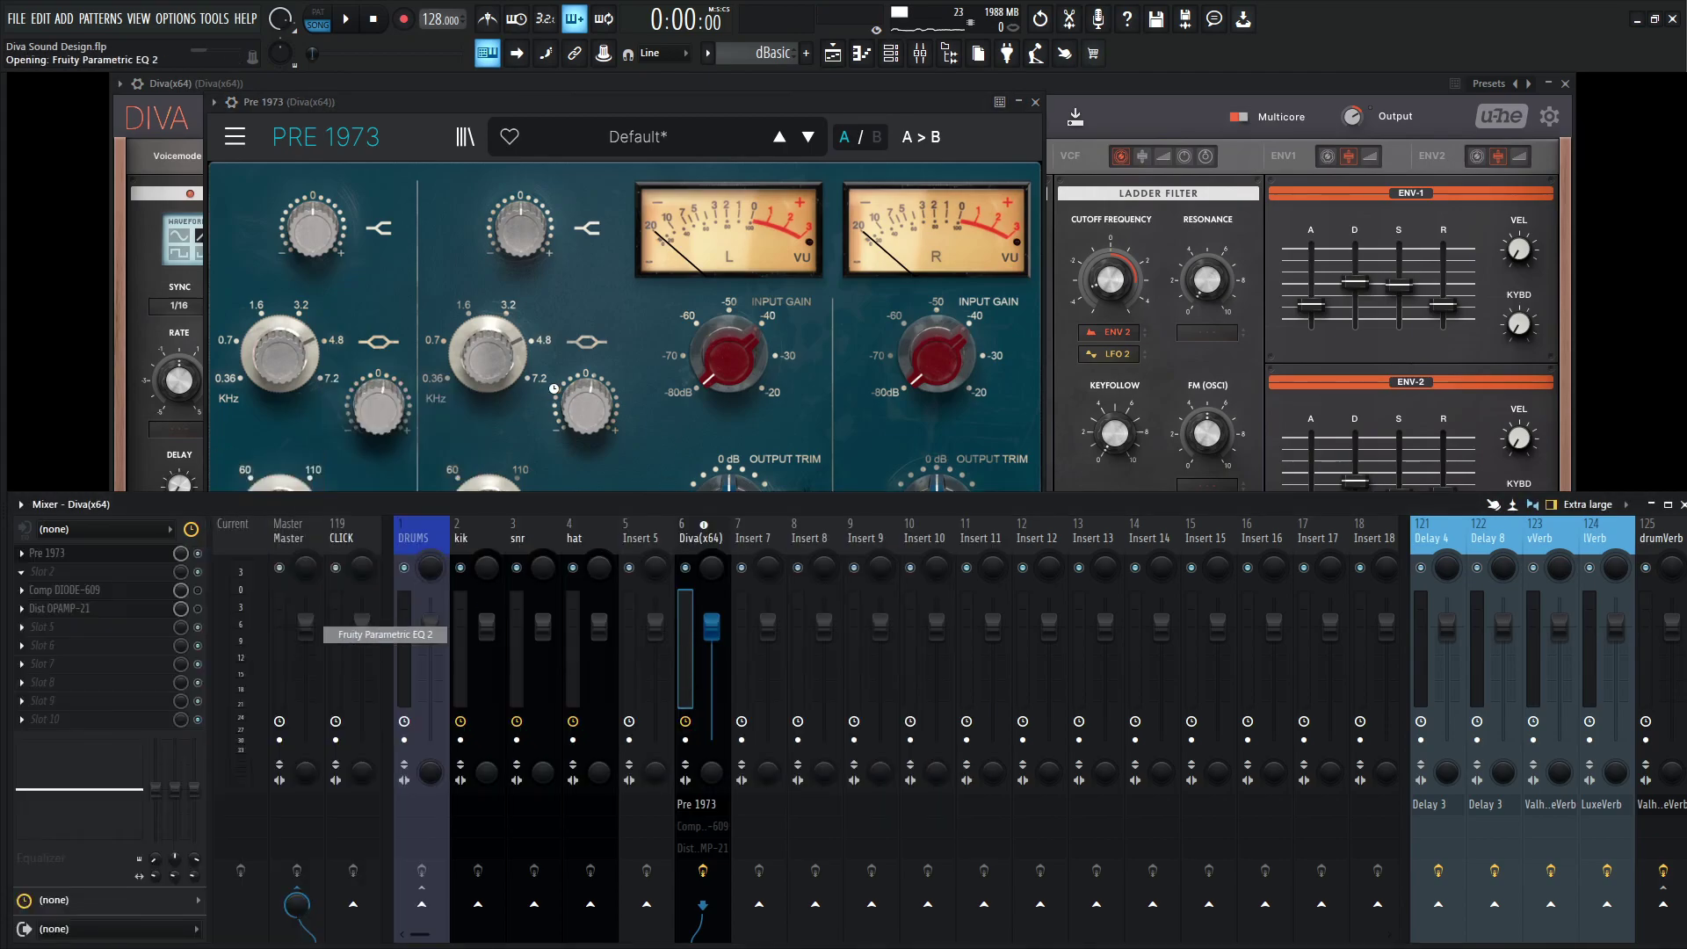
# - Place Parametric EQ 2's second band just above 100 Hz, cut its gain, and close the equalizer
pyautogui.moveTo(170, 335); pyautogui.dragTo(182, 261)
pyautogui.moveTo(187, 269); pyautogui.dragTo(168, 253)
pyautogui.moveTo(549, 252); pyautogui.dragTo(548, 368)
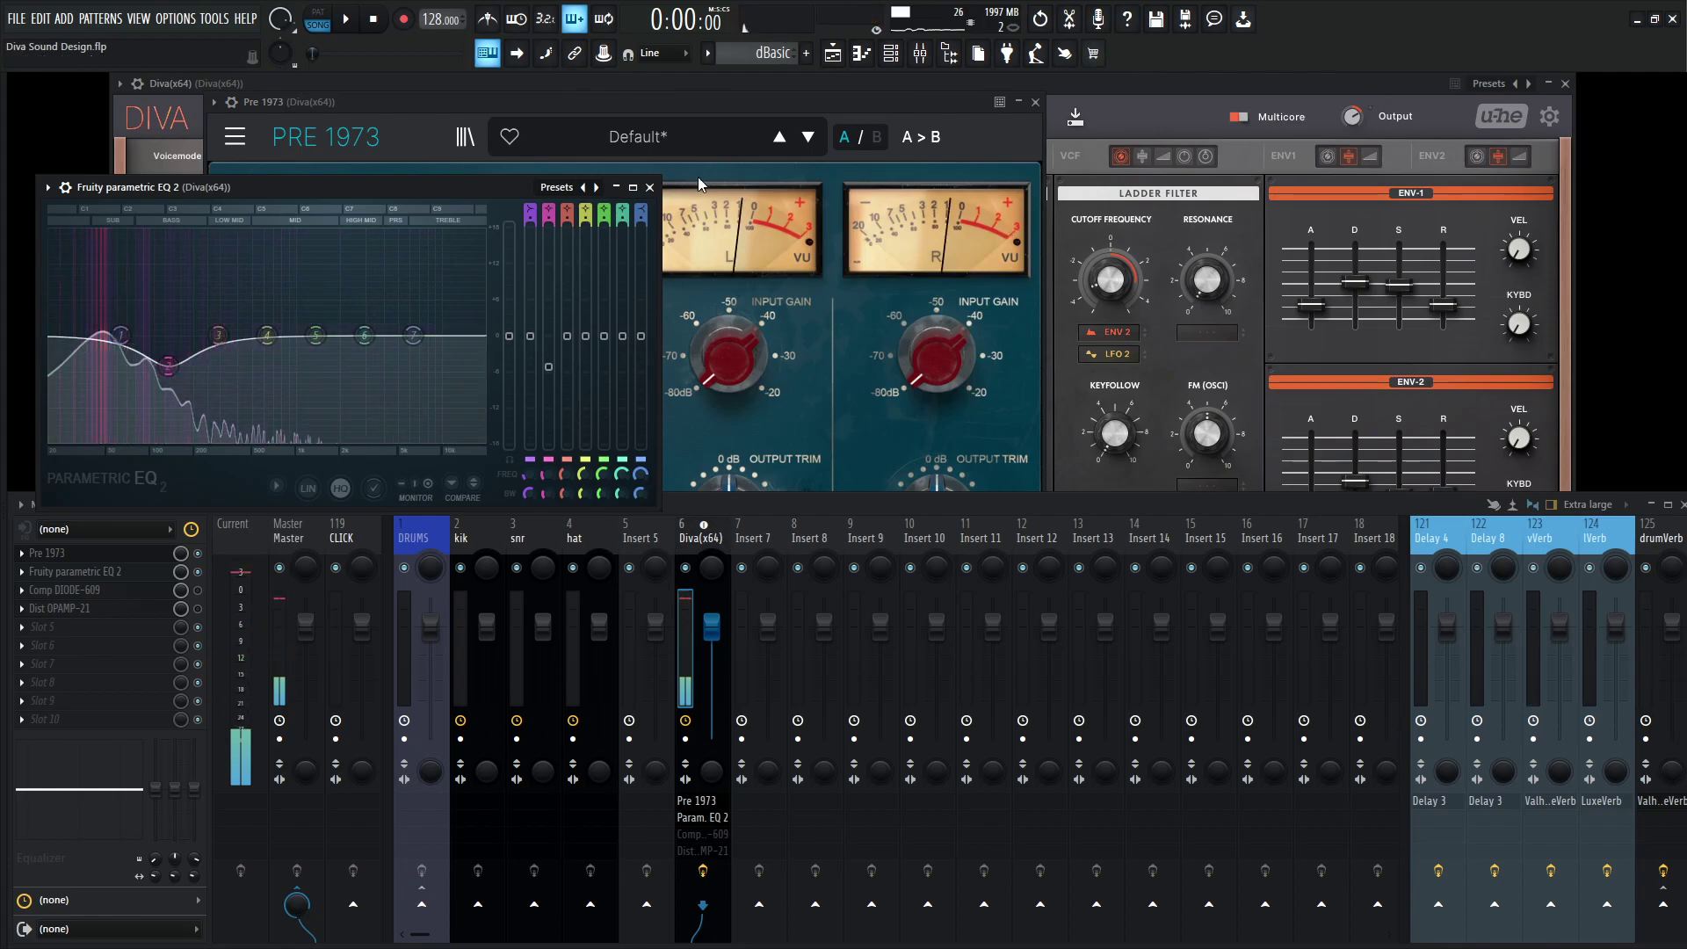
pyautogui.click(650, 188)
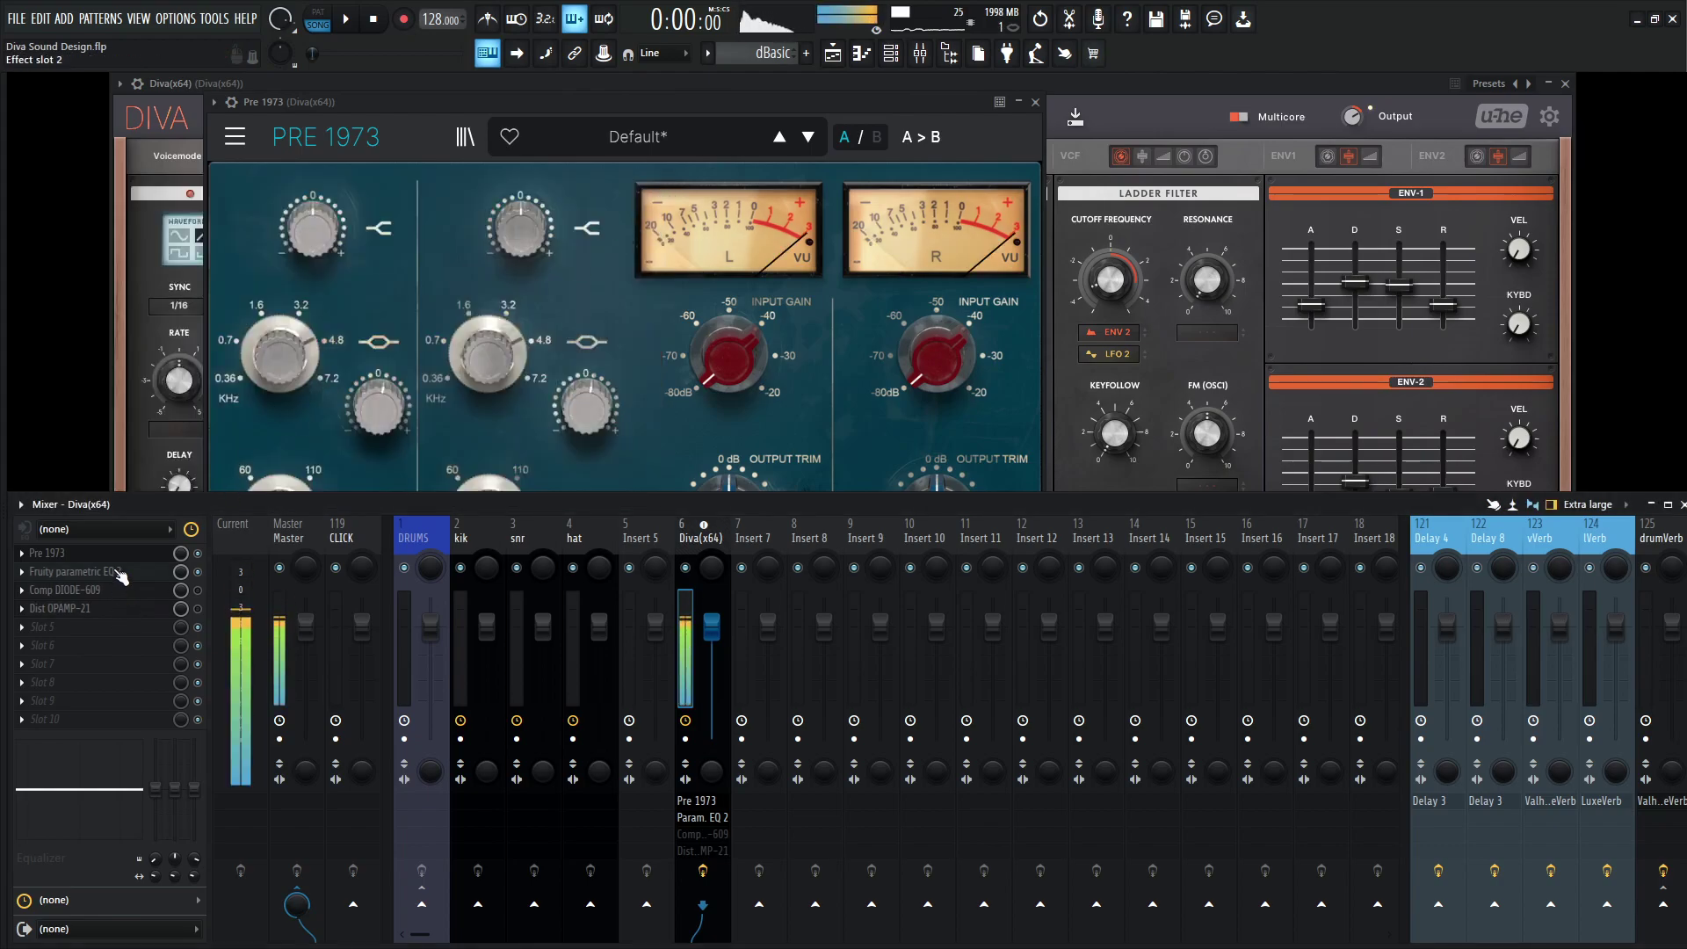
# - Open Comp DIODE-609 and set its compressor to a 6:1 ratio with a changed threshold and more makeup gain
pyautogui.click(160, 590)
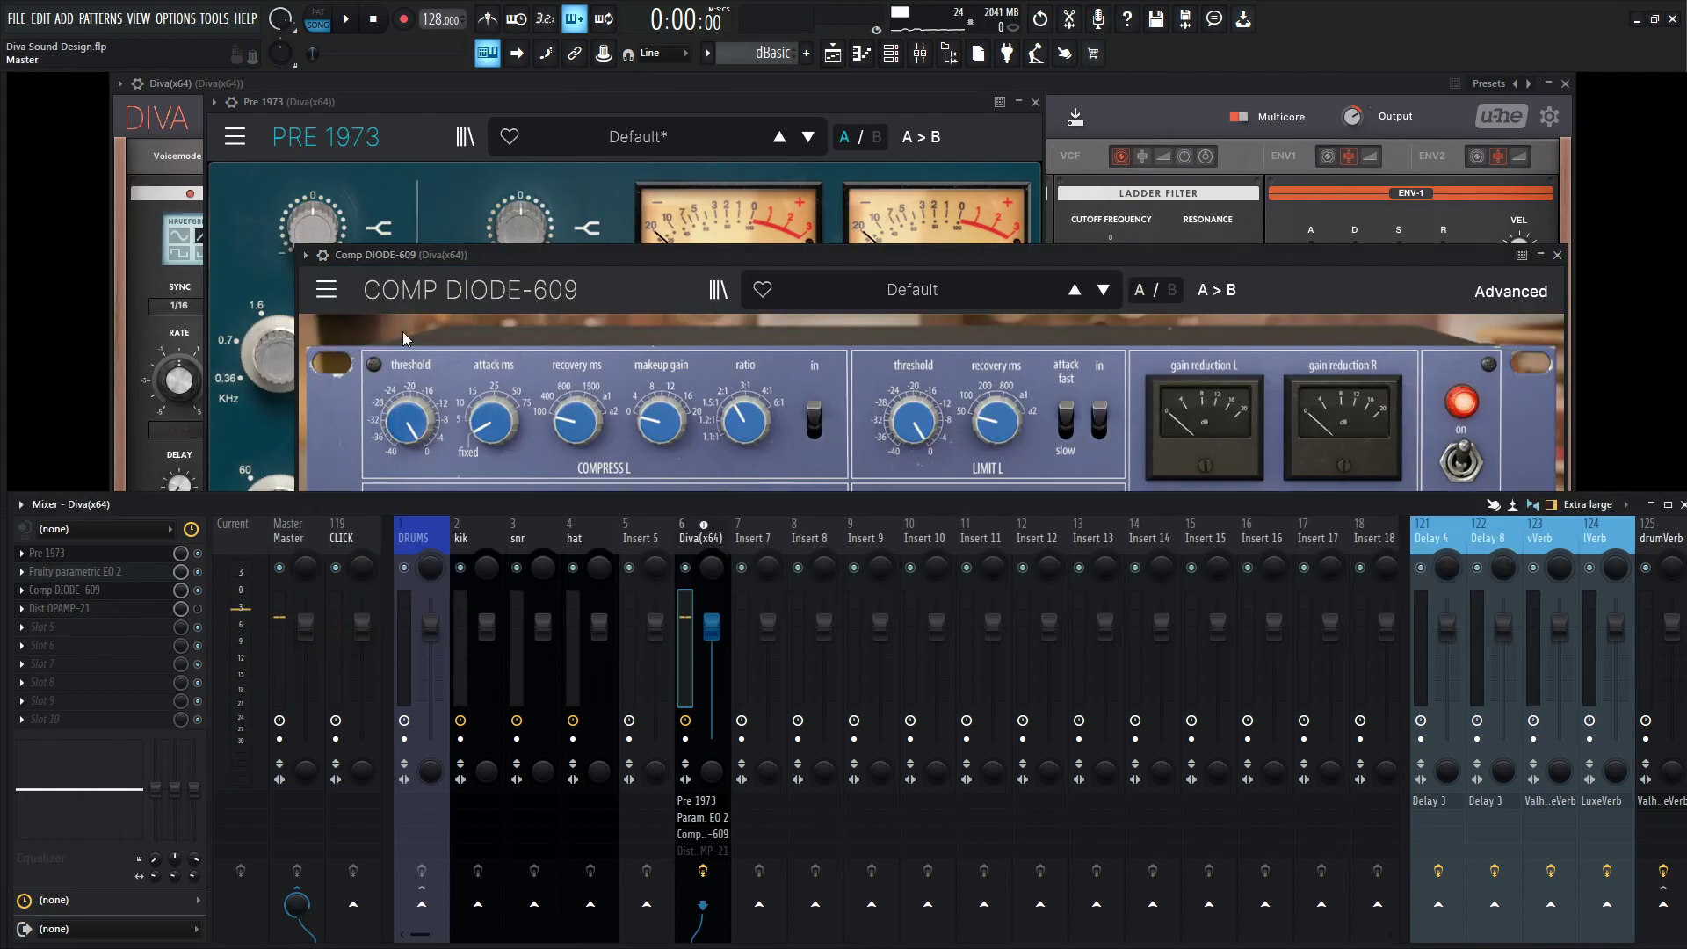
pyautogui.click(326, 290)
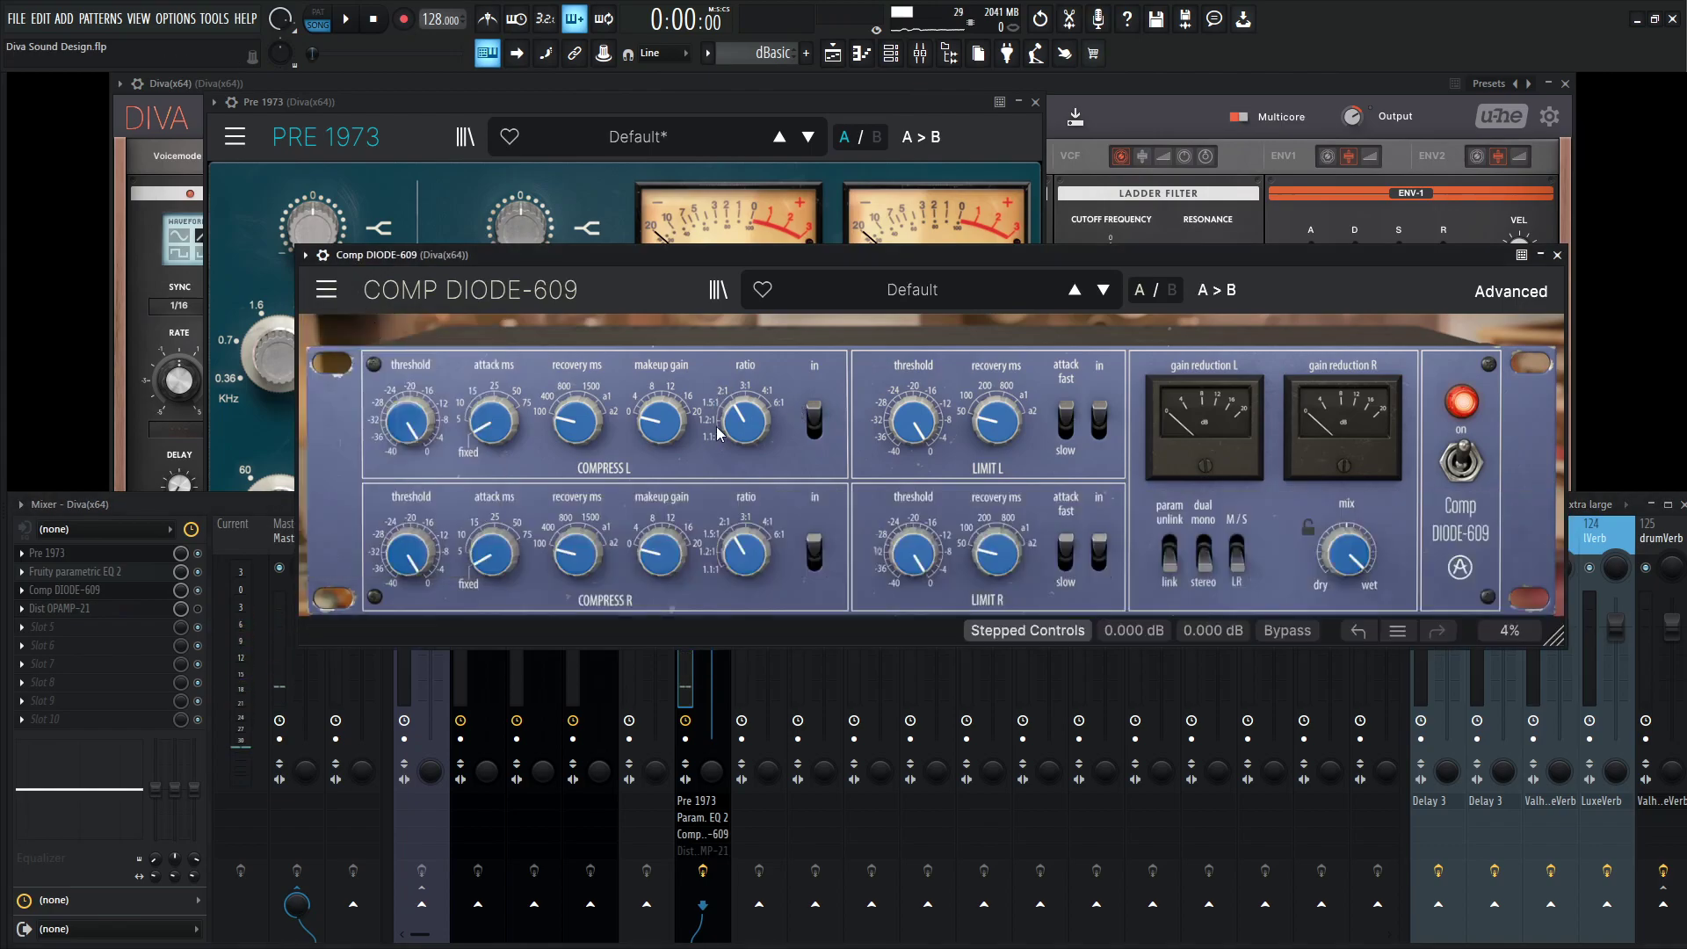
pyautogui.moveTo(740, 433); pyautogui.dragTo(797, 425)
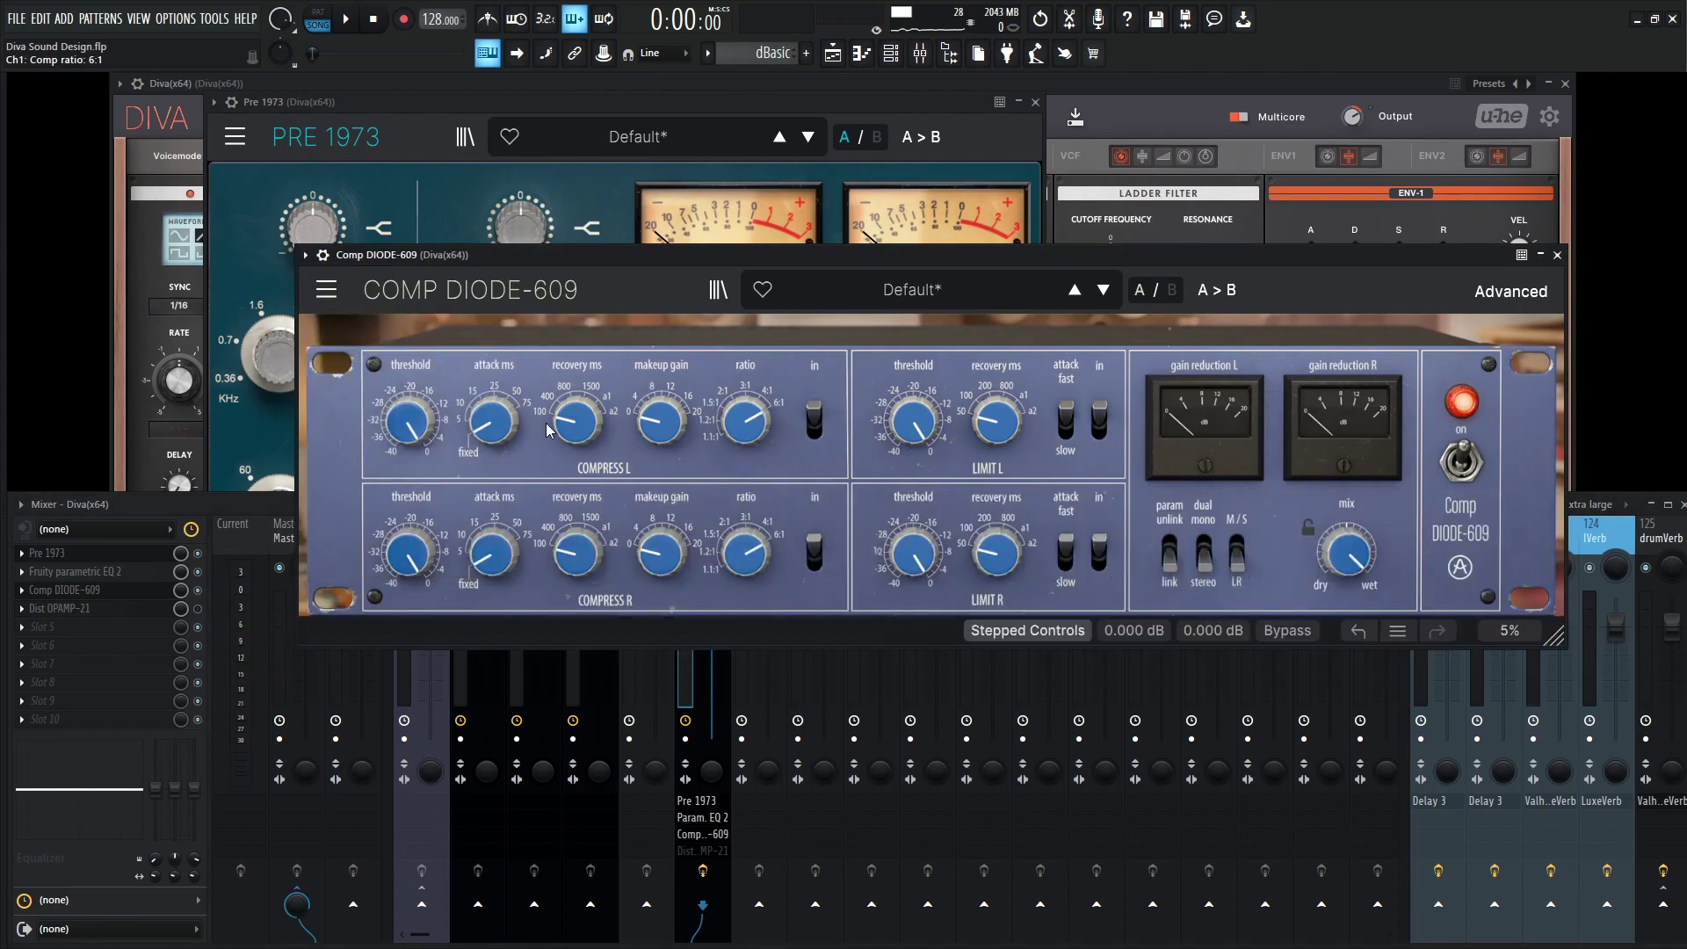
pyautogui.moveTo(448, 445); pyautogui.dragTo(514, 441)
pyautogui.moveTo(667, 430); pyautogui.dragTo(668, 415)
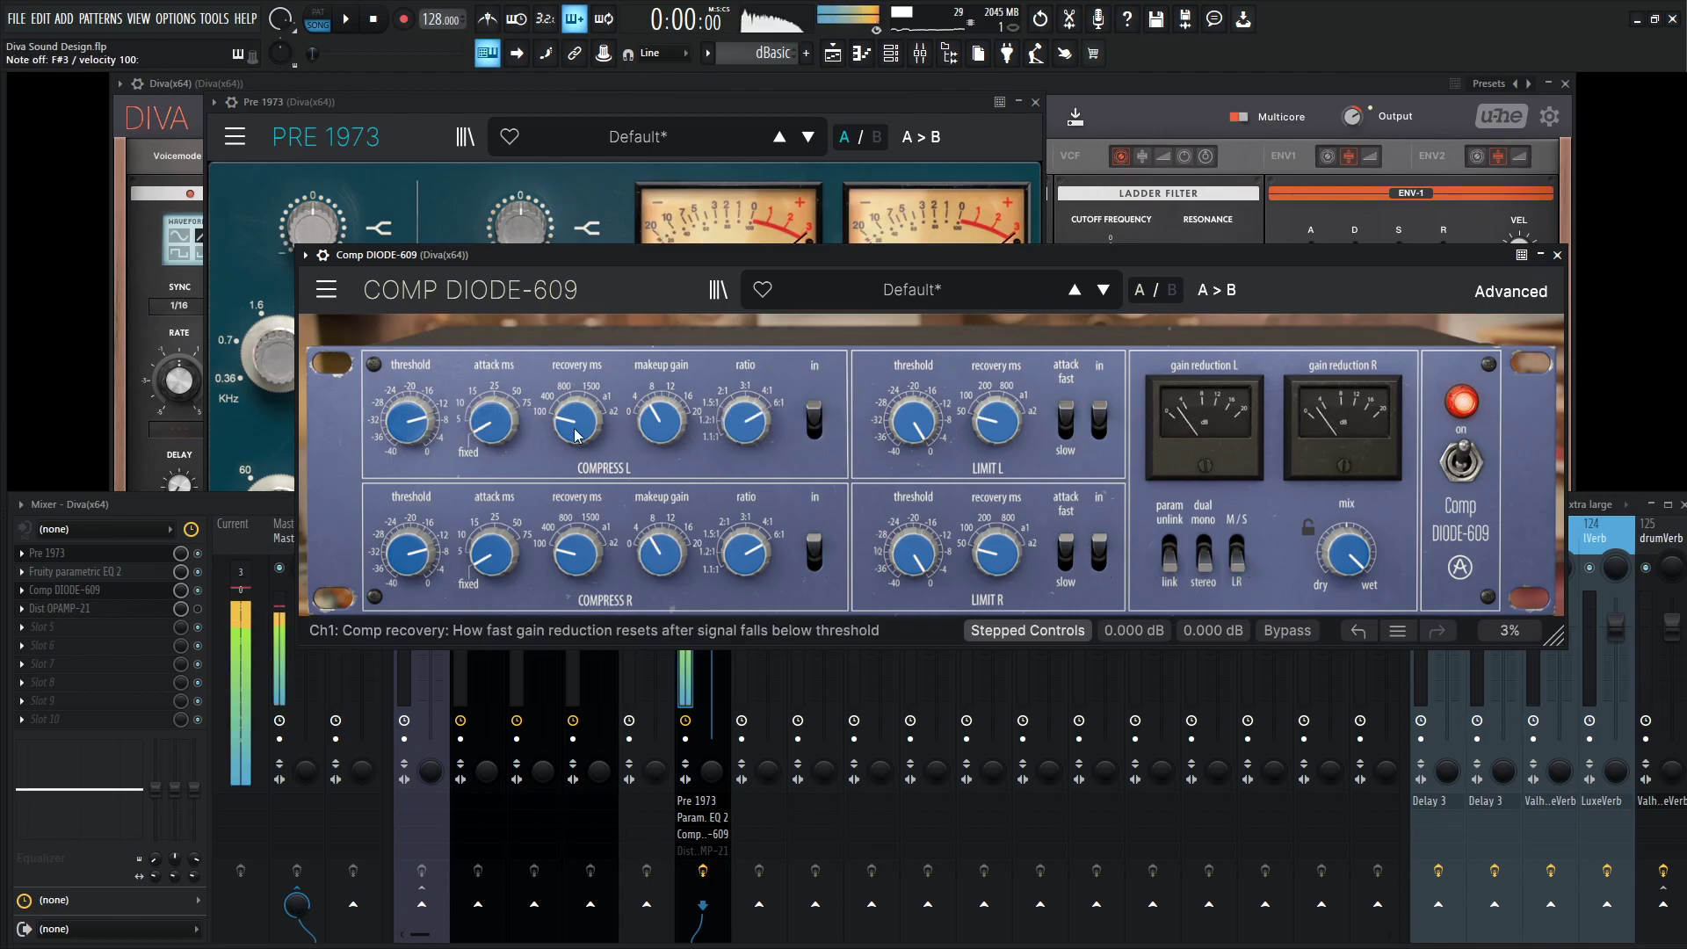
# - Lengthen the DIODE-609 compressor's attack and adjust its recovery time, and play the song to hear the result
pyautogui.moveTo(501, 429); pyautogui.dragTo(664, 446)
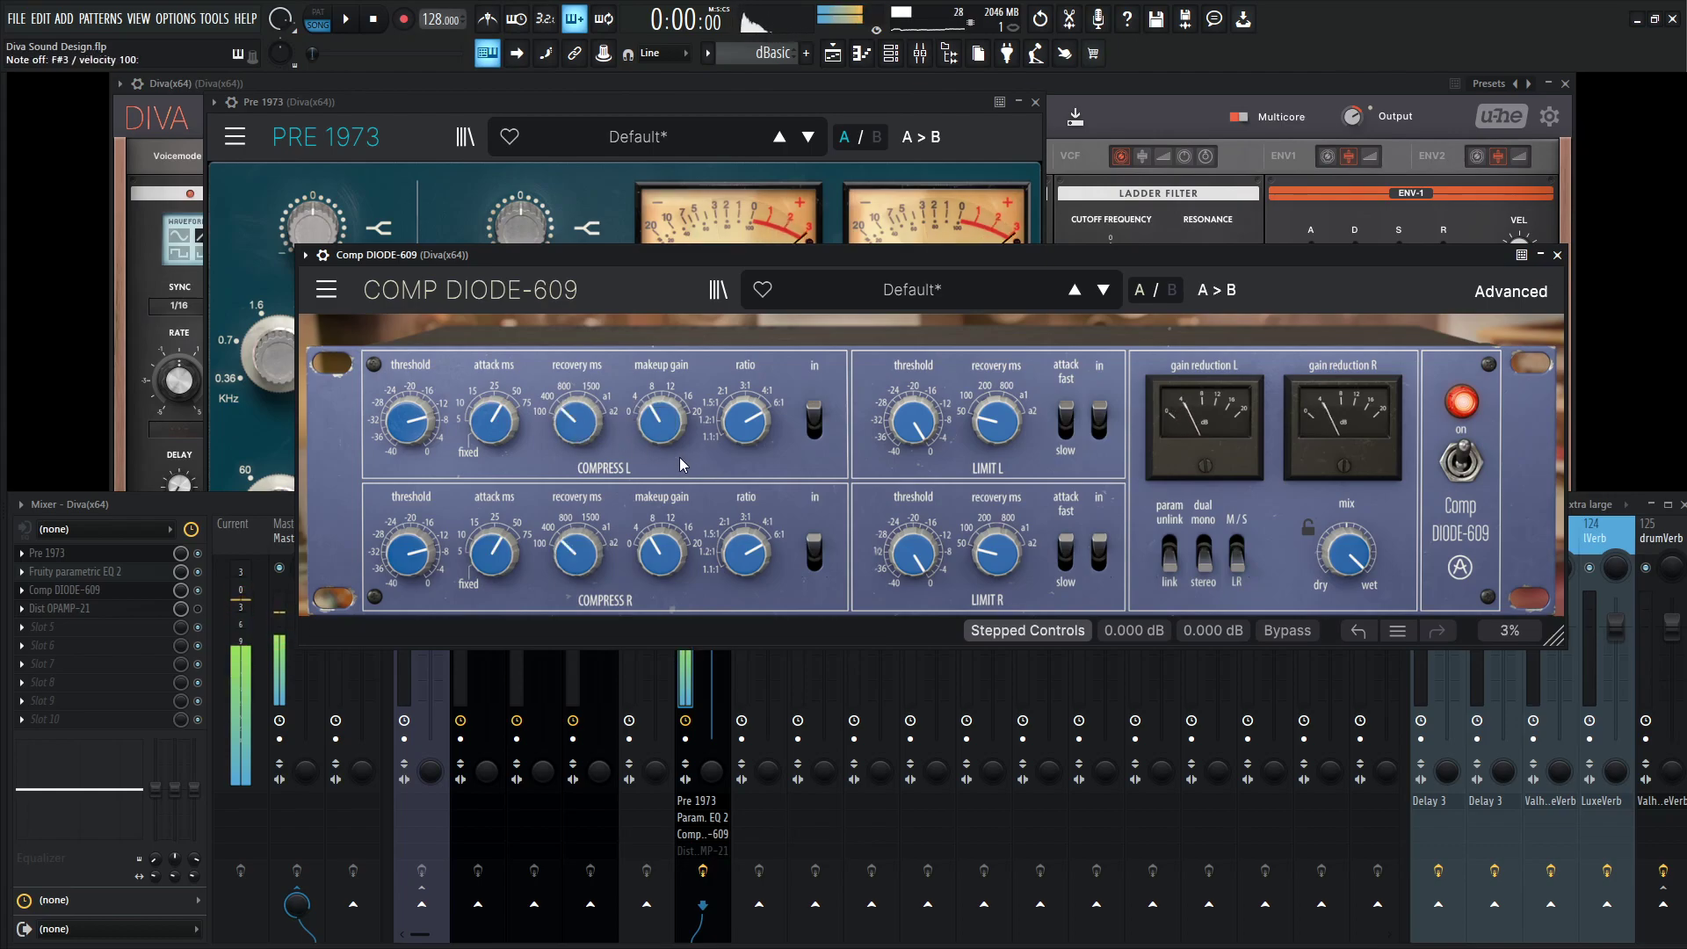
pyautogui.press('space')
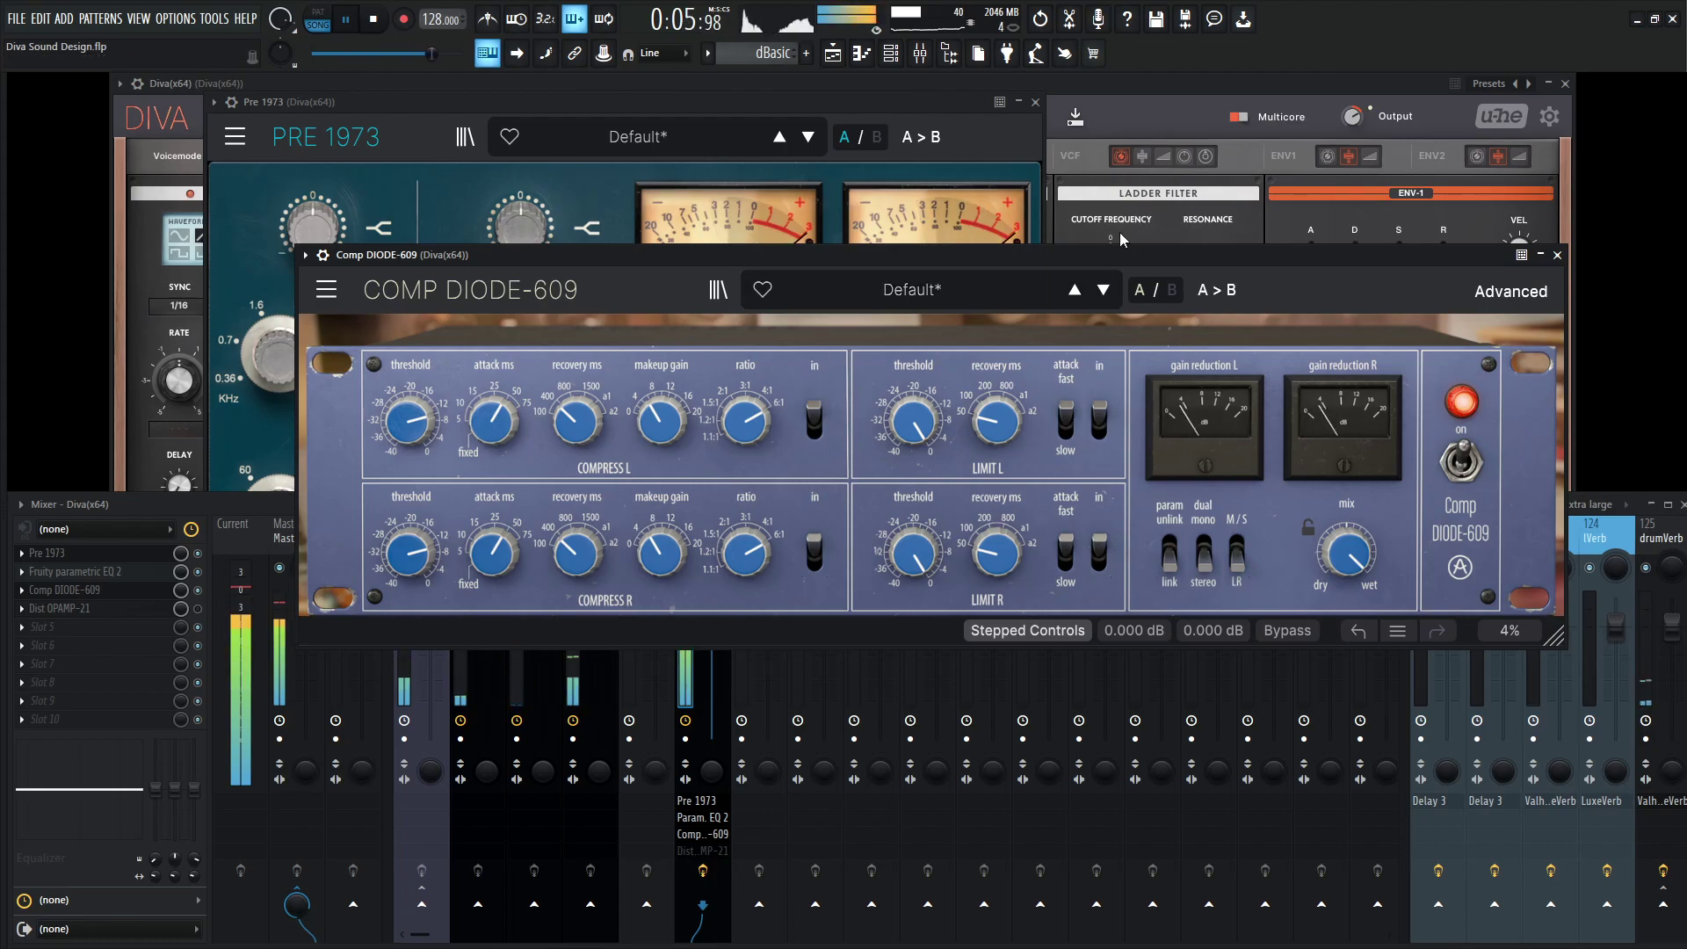
pyautogui.press('space')
# - Bring Diva to the front and slightly raise the attack and release of both ENV-1 and ENV-2 while auditioning with the song
pyautogui.click(1161, 106)
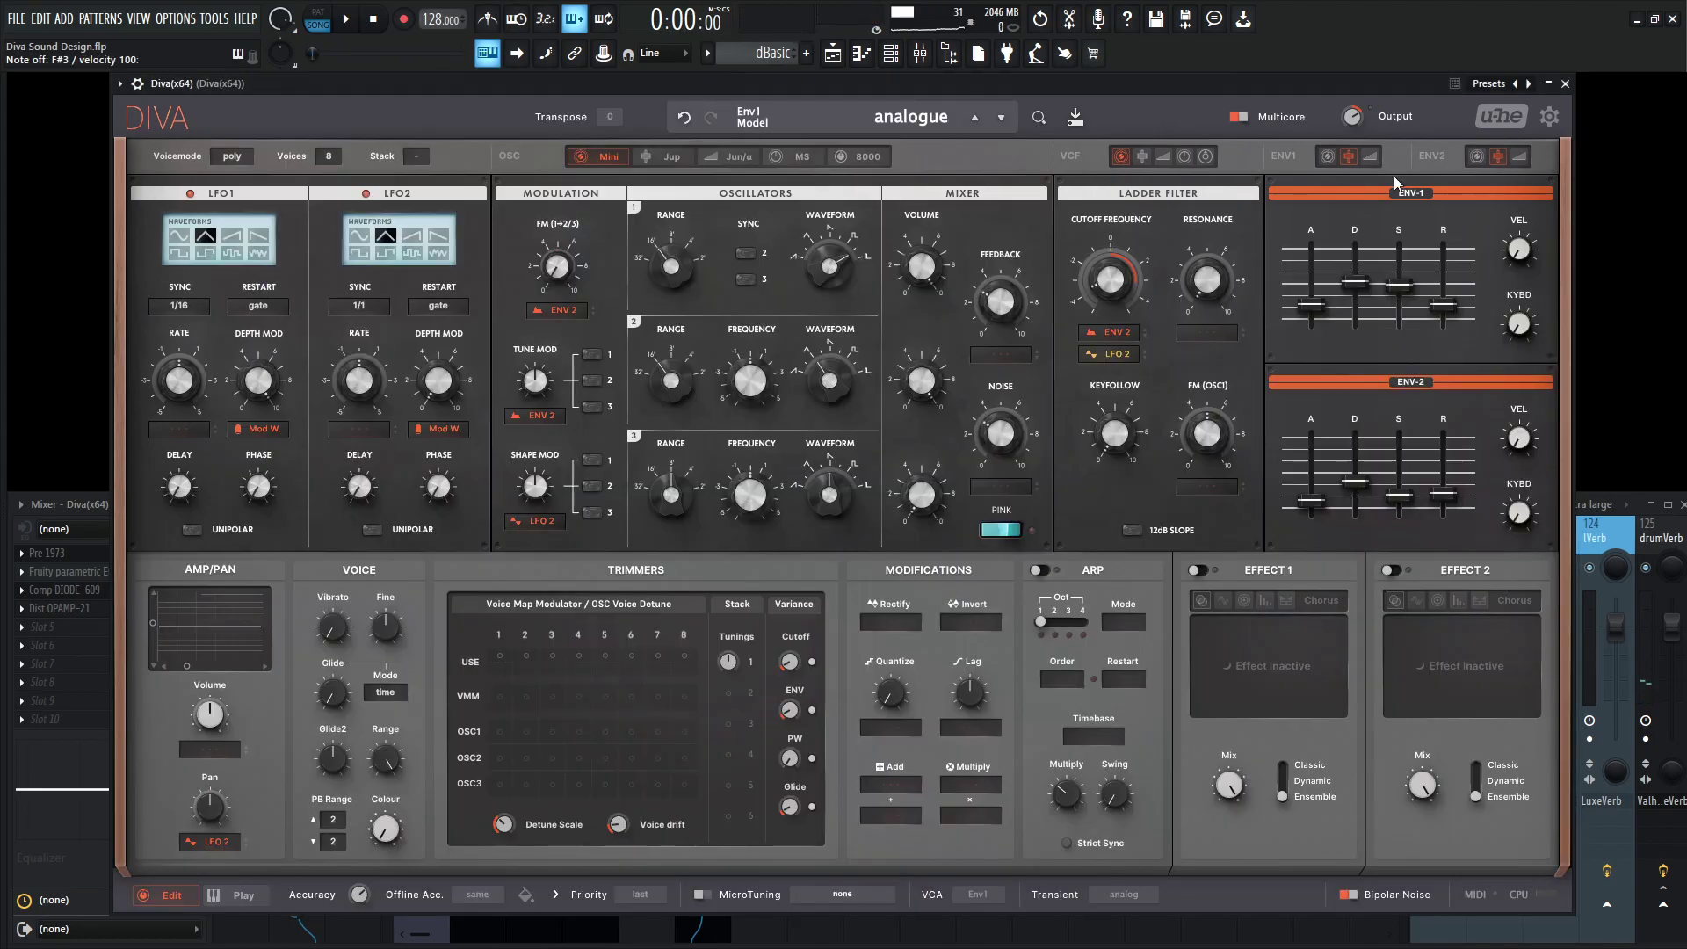
pyautogui.moveTo(1443, 306); pyautogui.dragTo(1447, 291)
pyautogui.moveTo(1445, 493); pyautogui.dragTo(1448, 483)
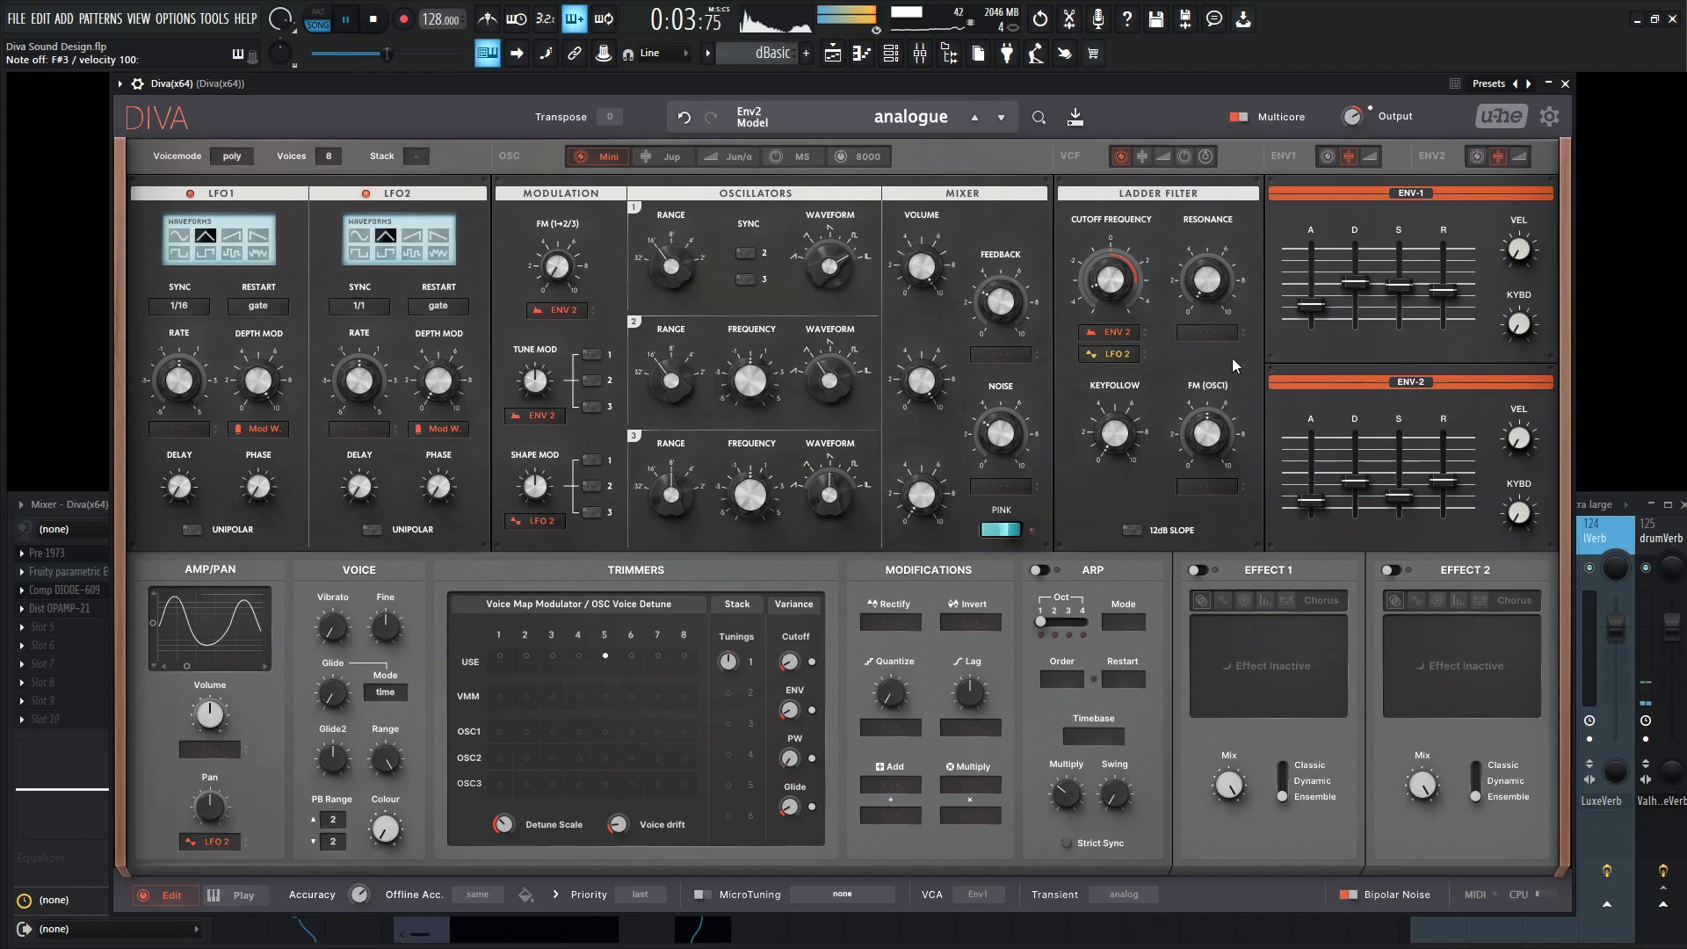
pyautogui.moveTo(1311, 306); pyautogui.dragTo(1311, 300)
pyautogui.moveTo(1311, 500); pyautogui.dragTo(1314, 495)
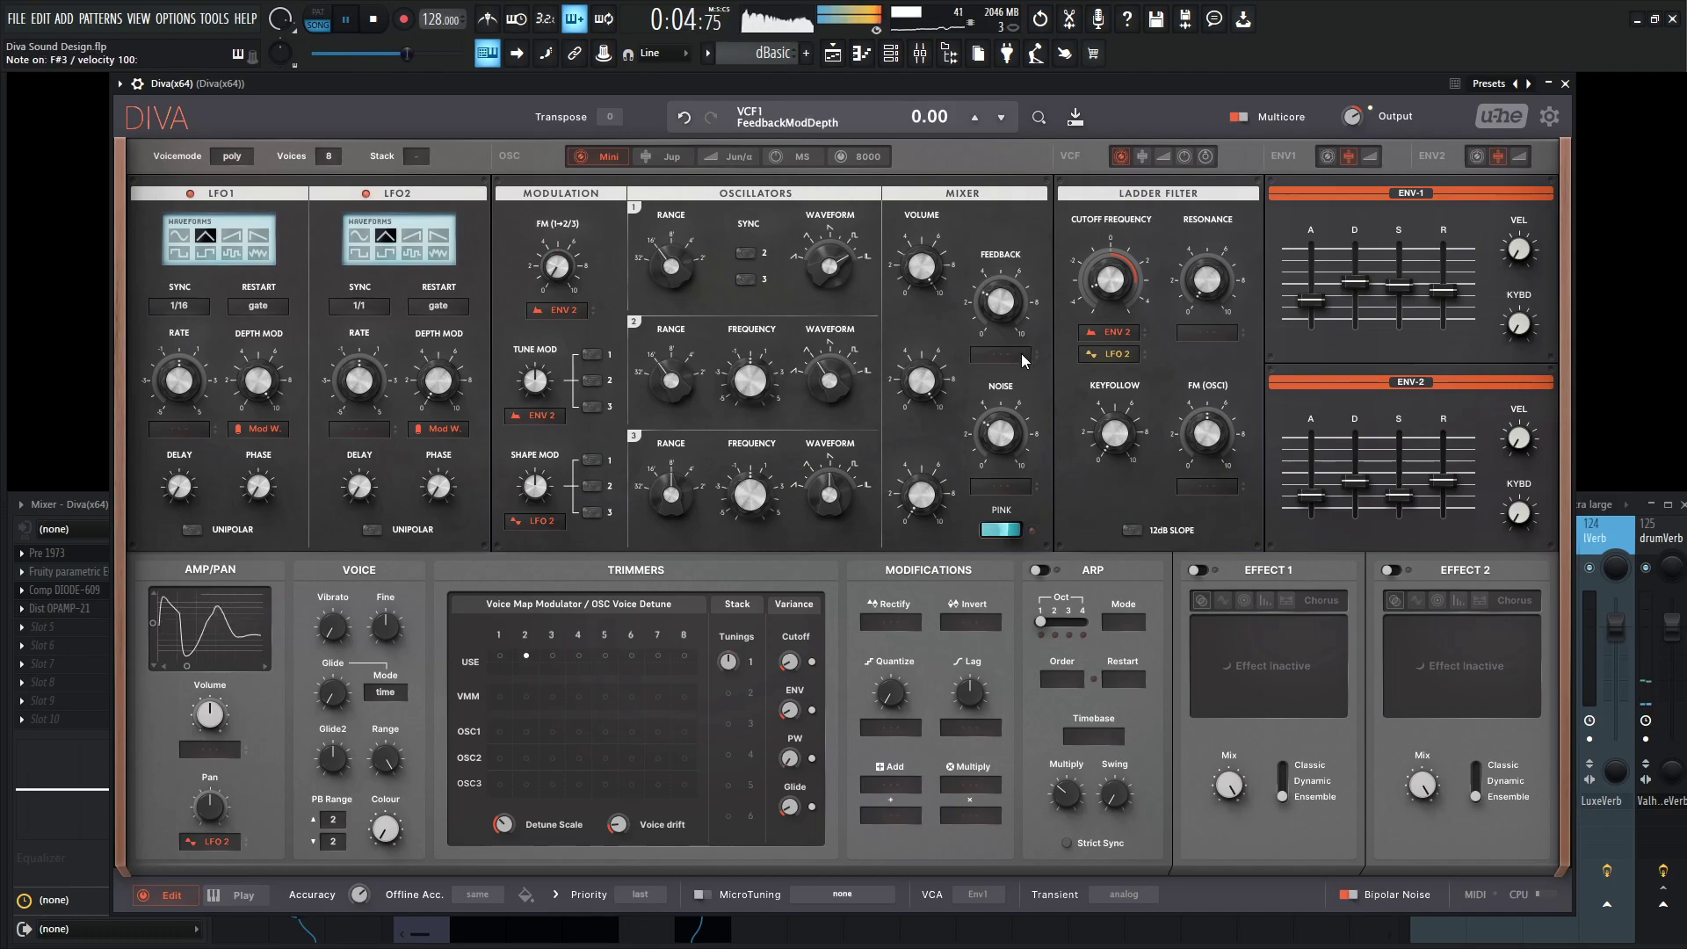
pyautogui.press('space')
# - Set Diva's voice mode to mono and play a few notes to try it
pyautogui.click(232, 156)
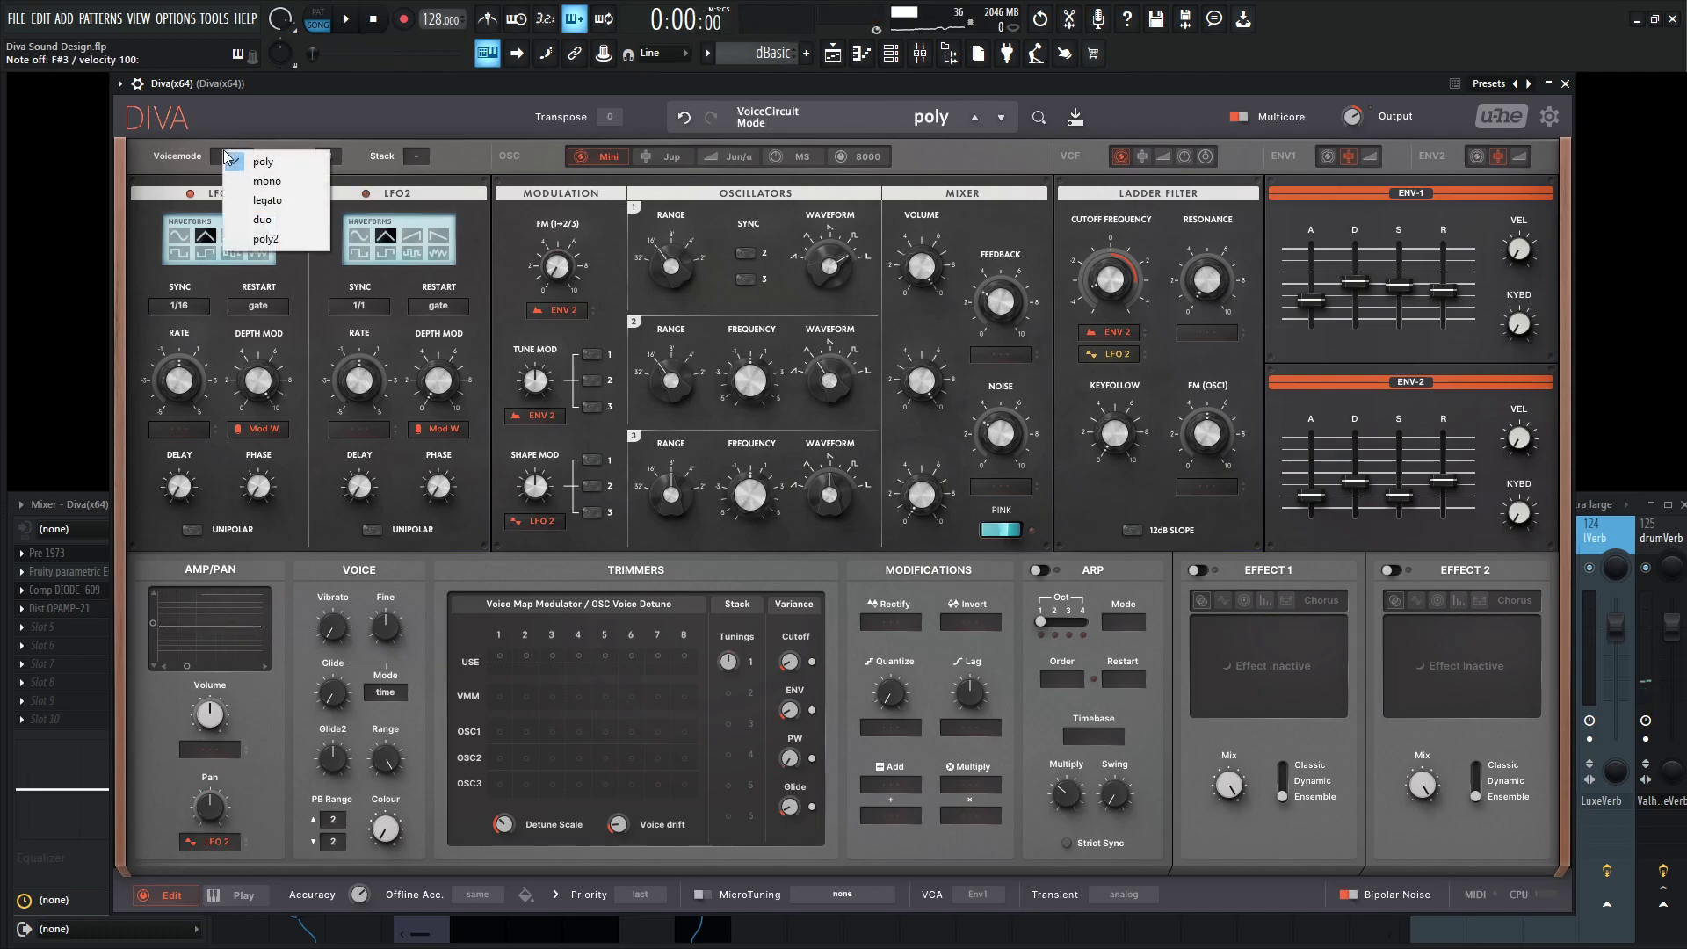
pyautogui.click(242, 185)
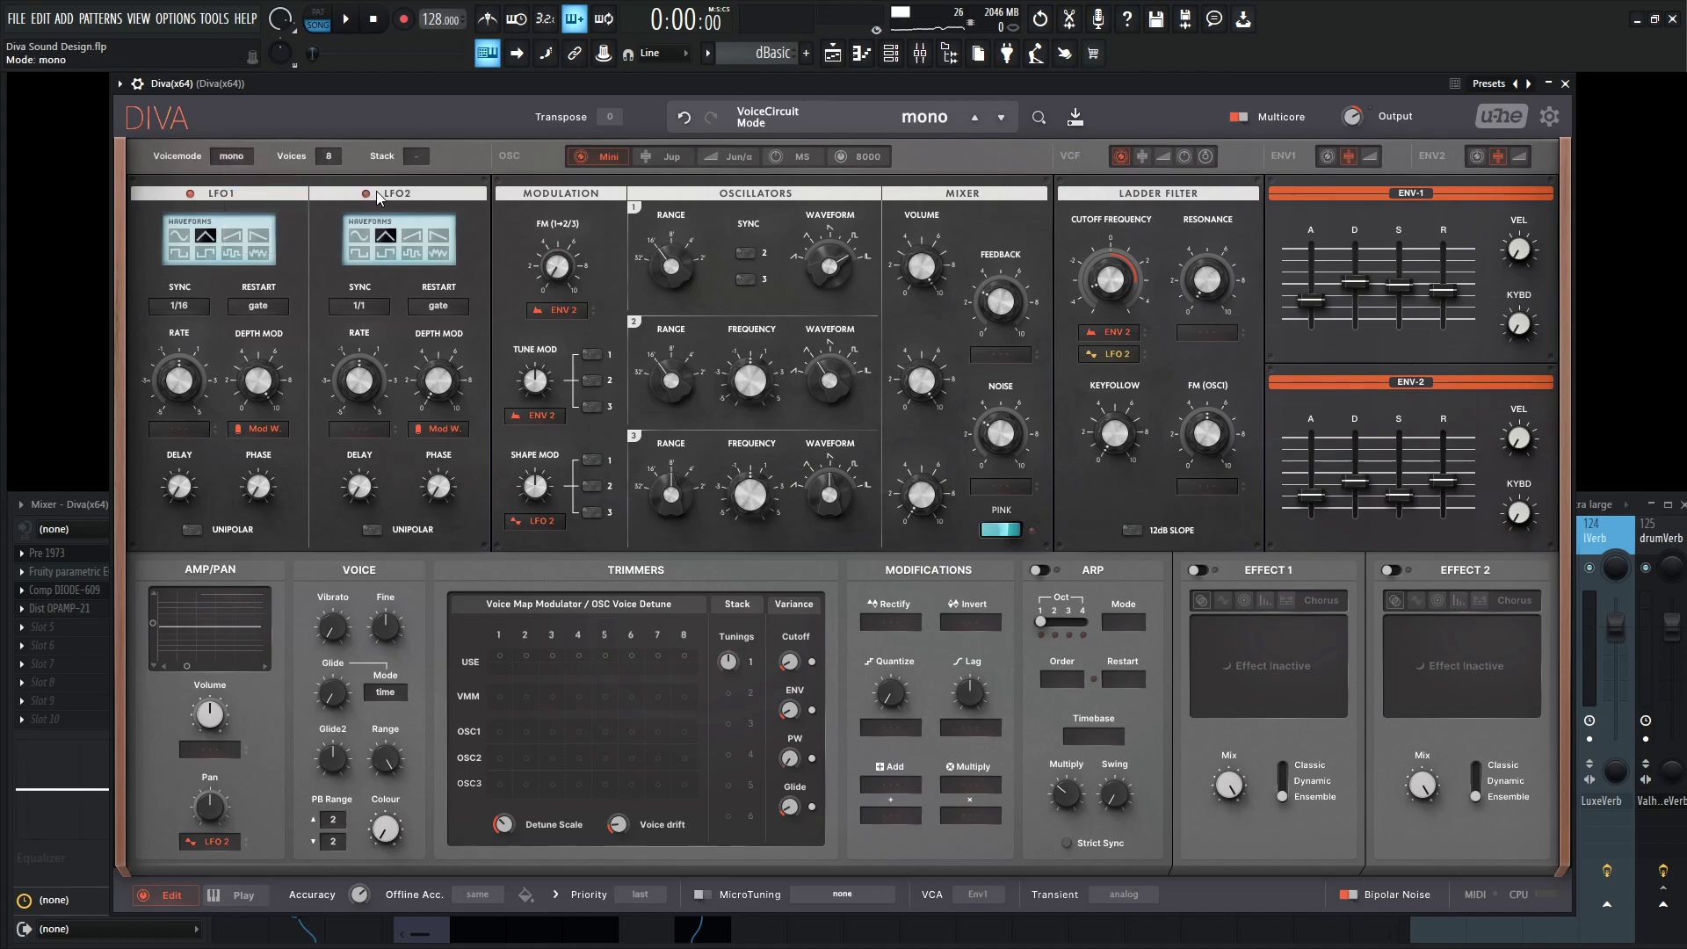
pyautogui.press('g')
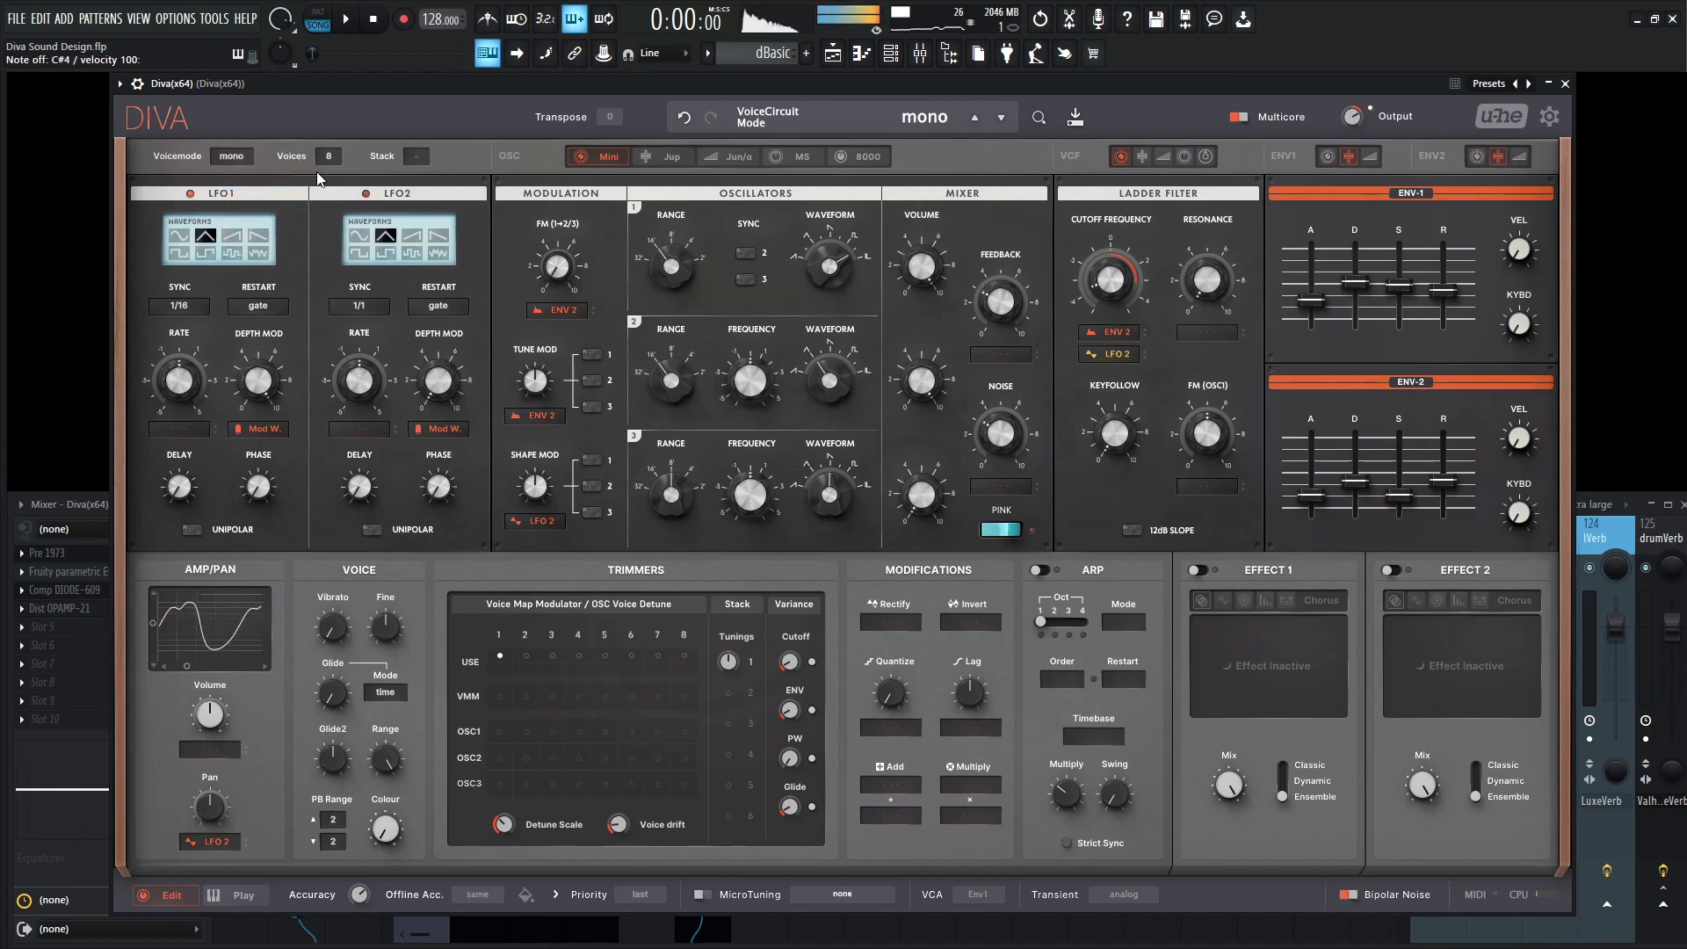
pyautogui.press('g')
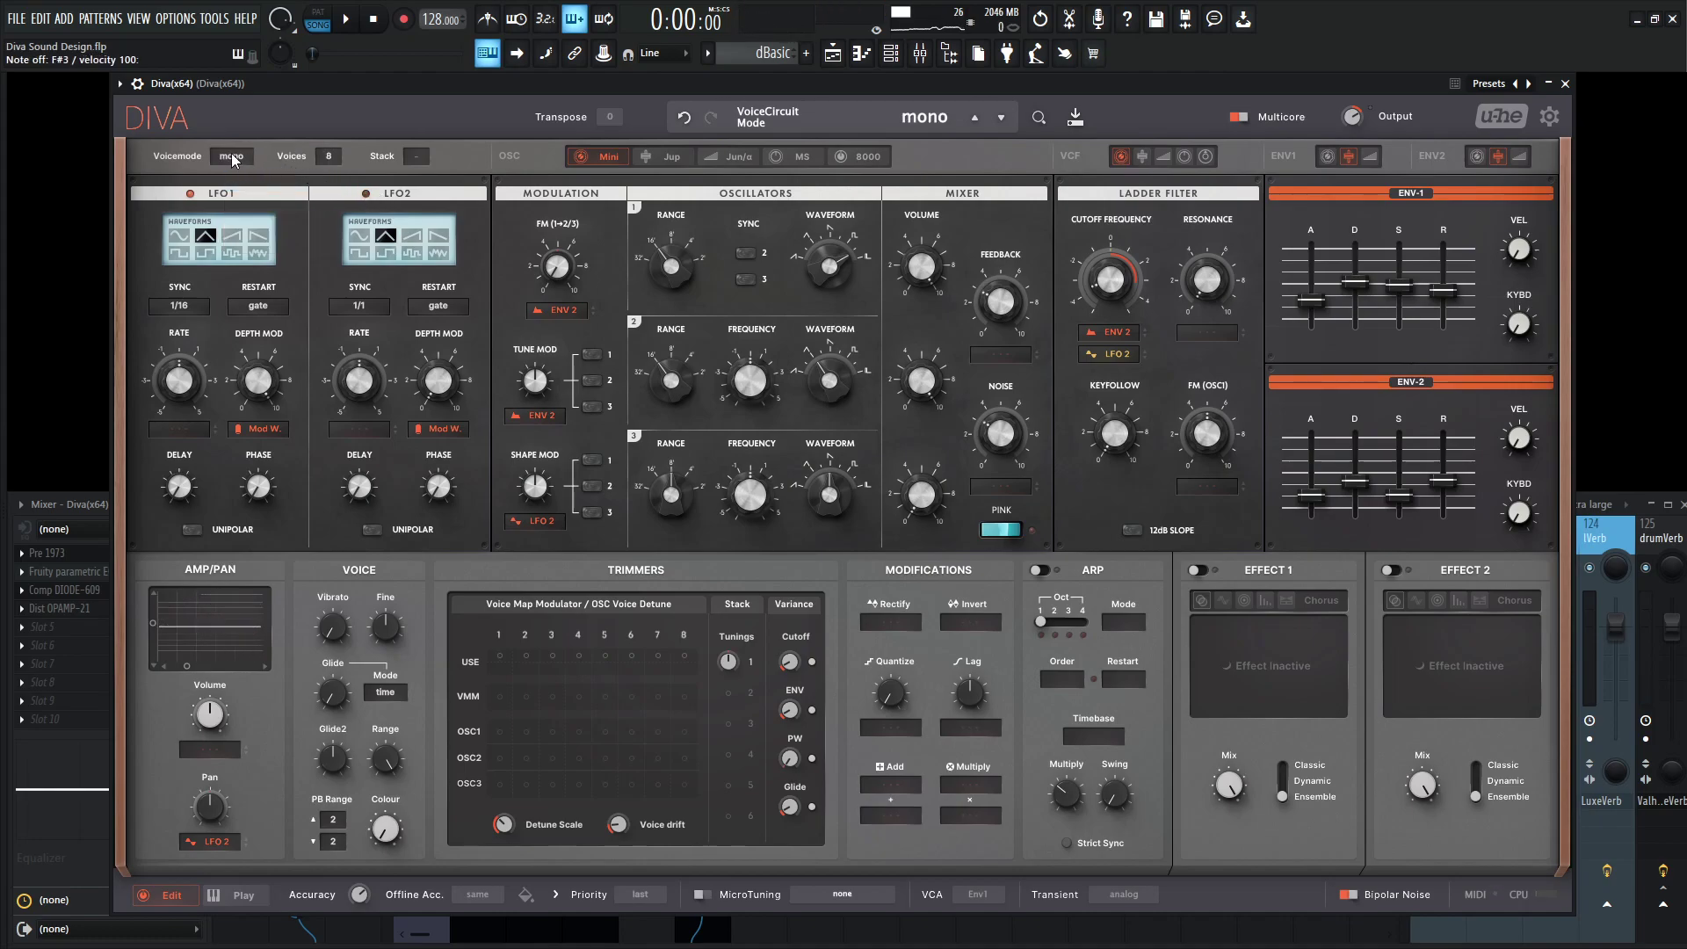
# - Set the voice mode to legato and audition it with played notes, alone and over the song
pyautogui.click(232, 156)
pyautogui.click(237, 209)
pyautogui.press('2')
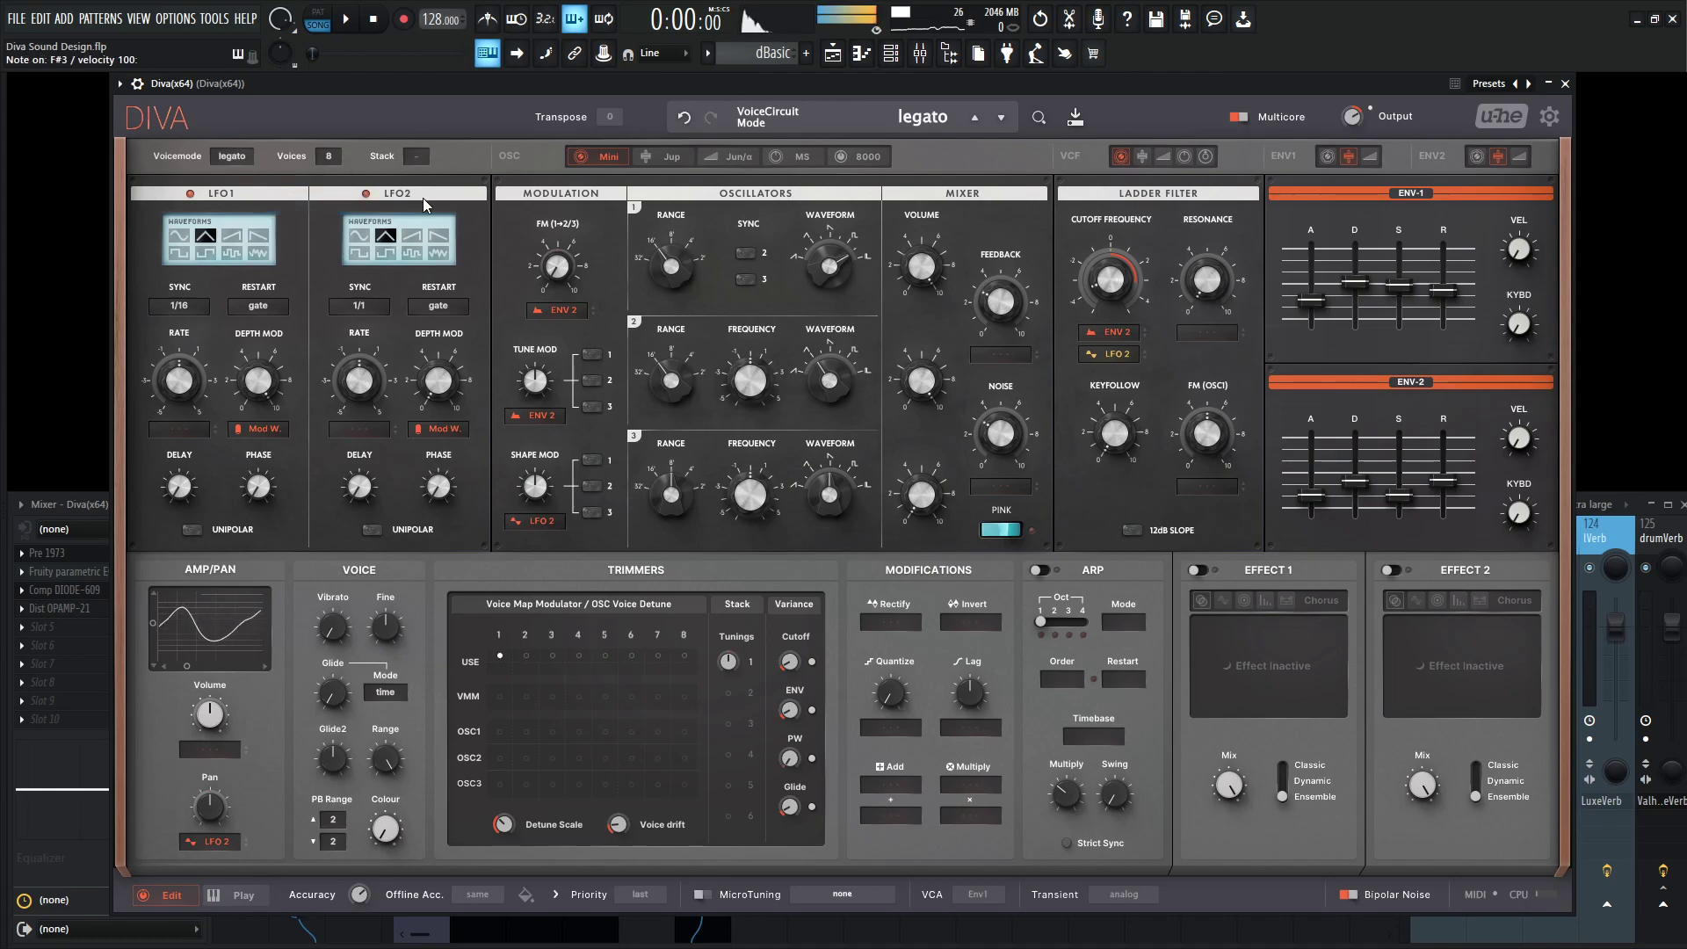
pyautogui.press('n')
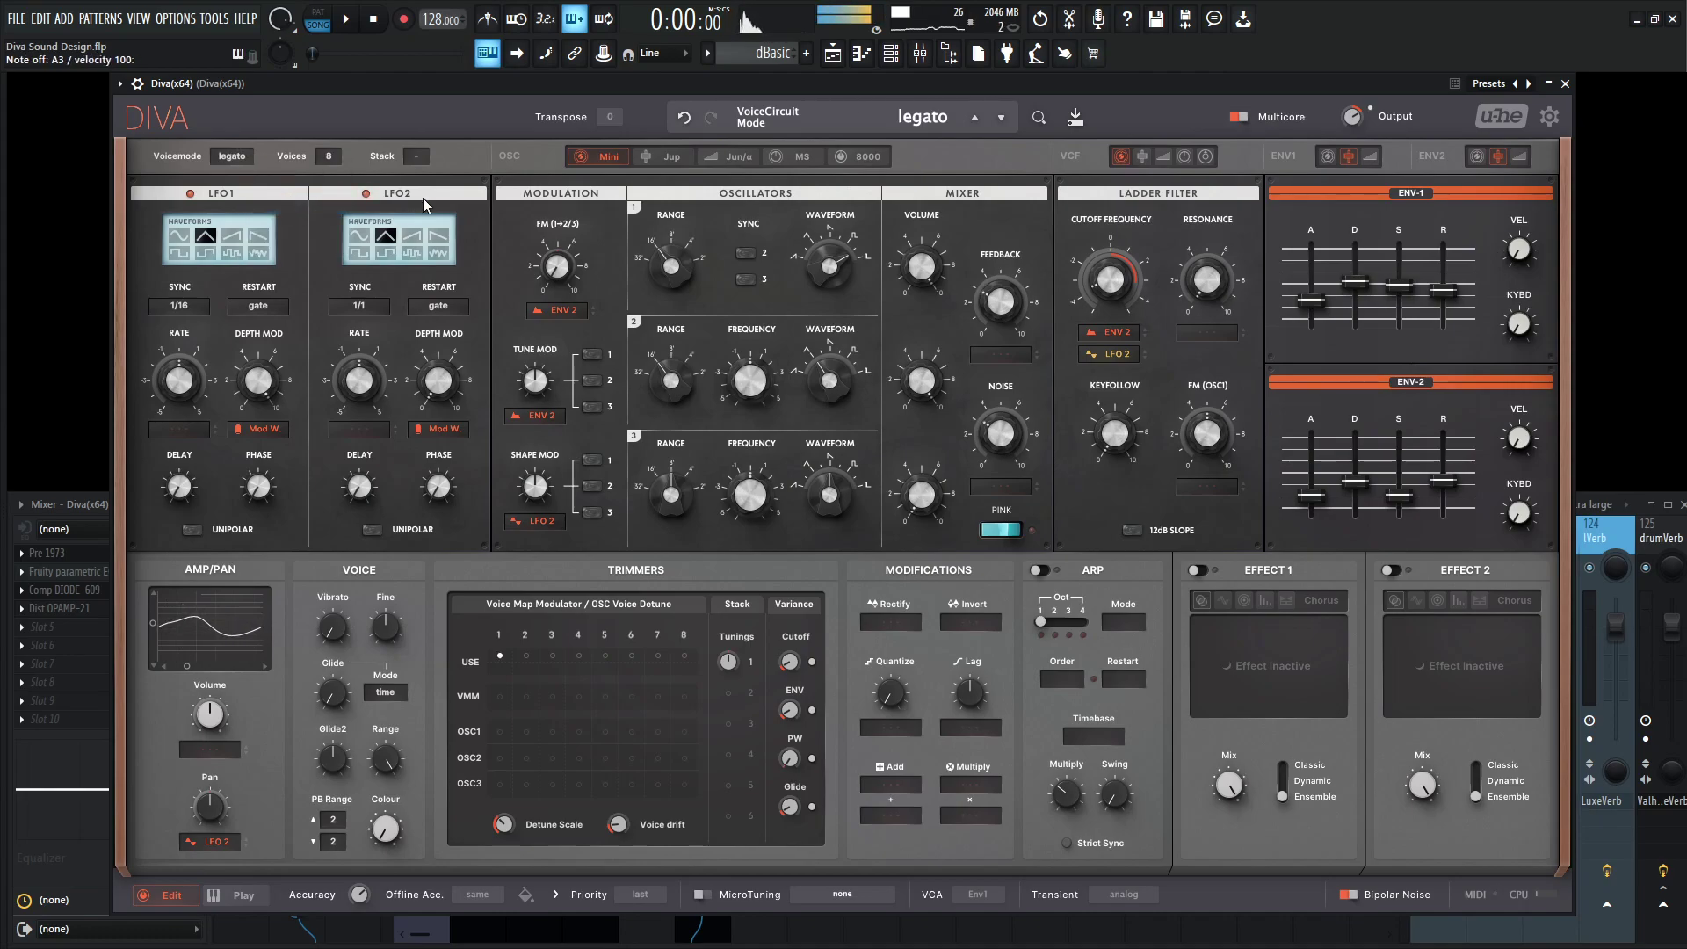
pyautogui.press('n')
pyautogui.press('space')
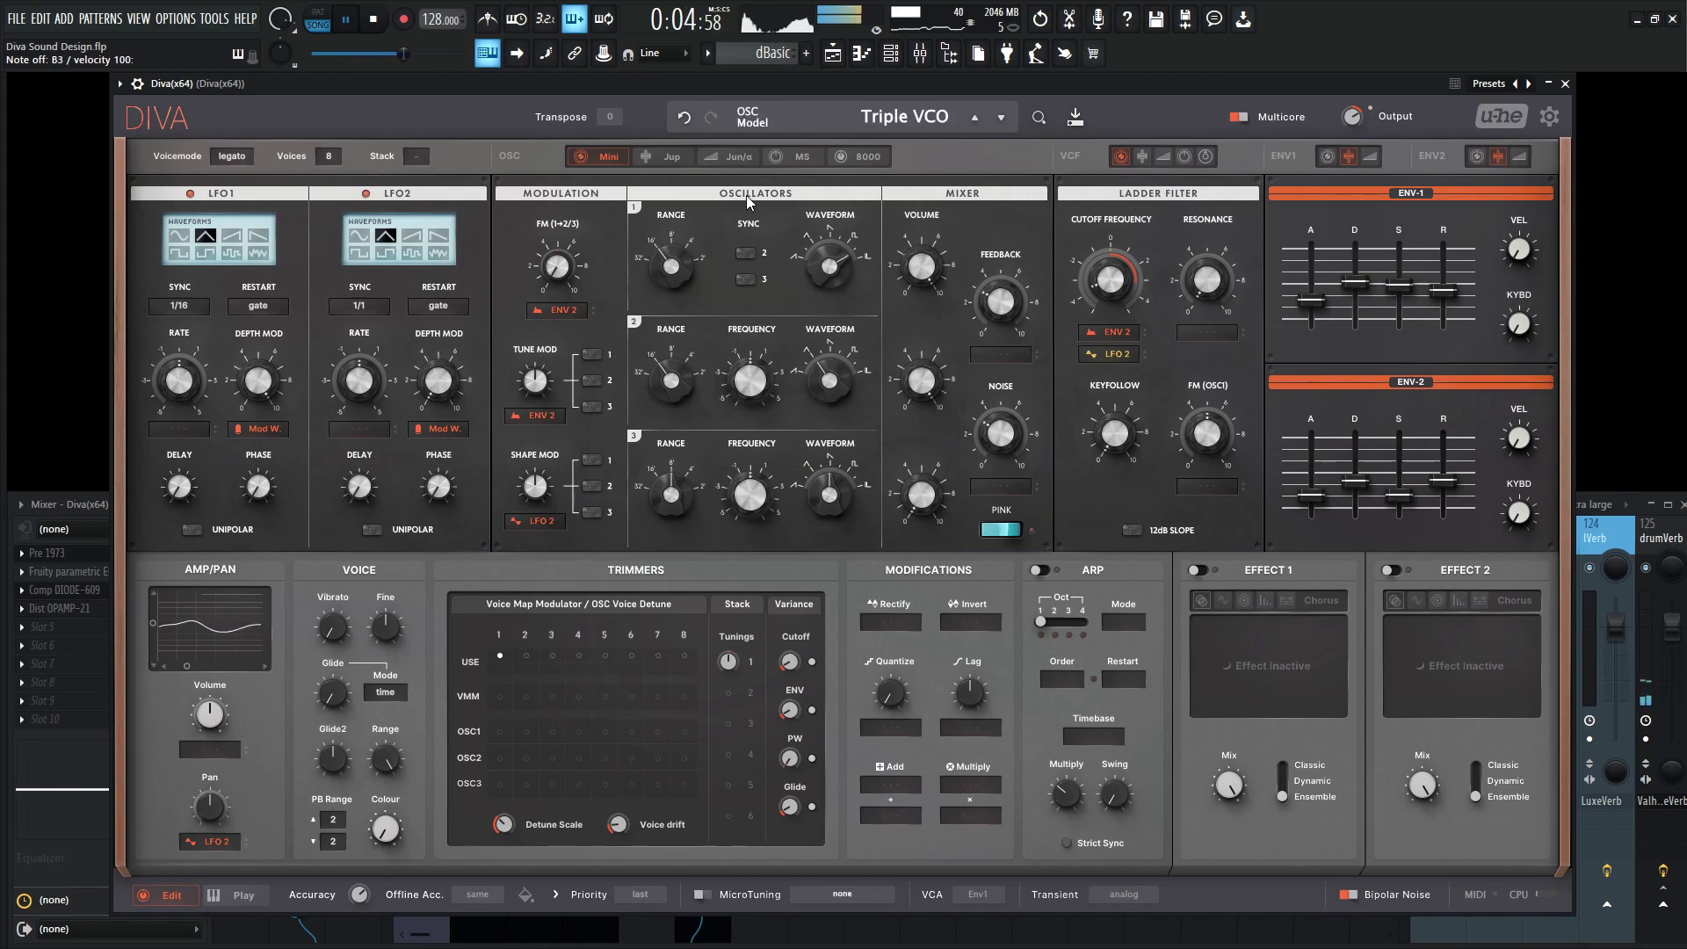
pyautogui.press('space')
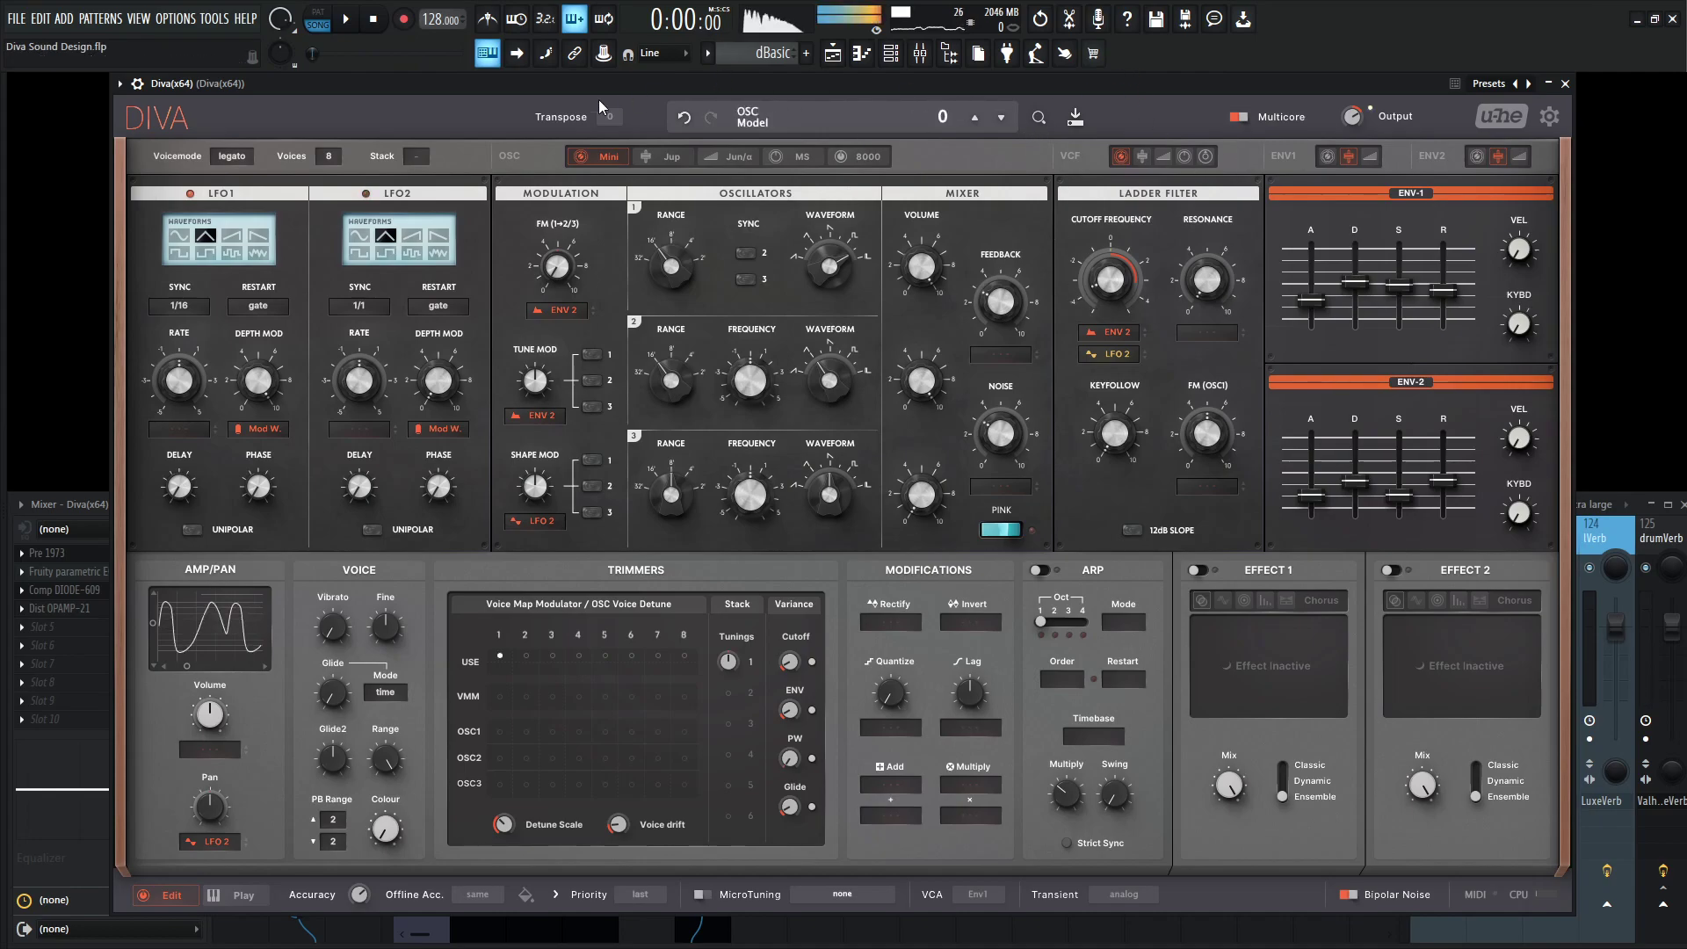
# - Compare the mono voice mode over the playing song, and return the voice mode to legato
pyautogui.click(233, 156)
pyautogui.click(281, 187)
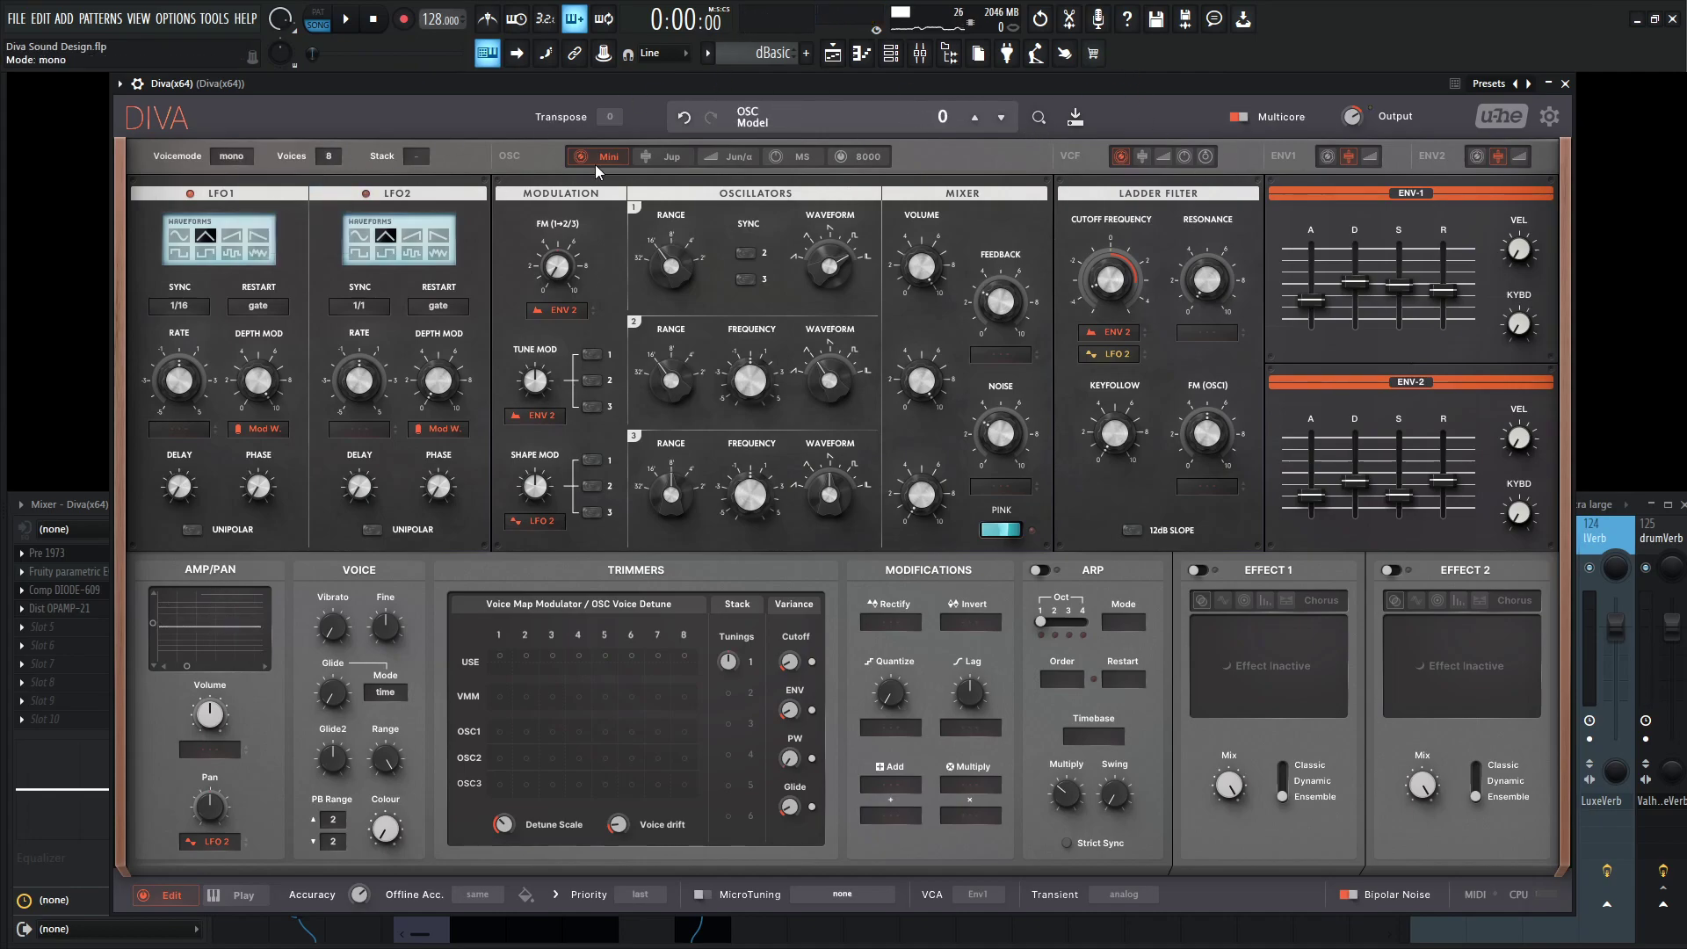
pyautogui.press('space')
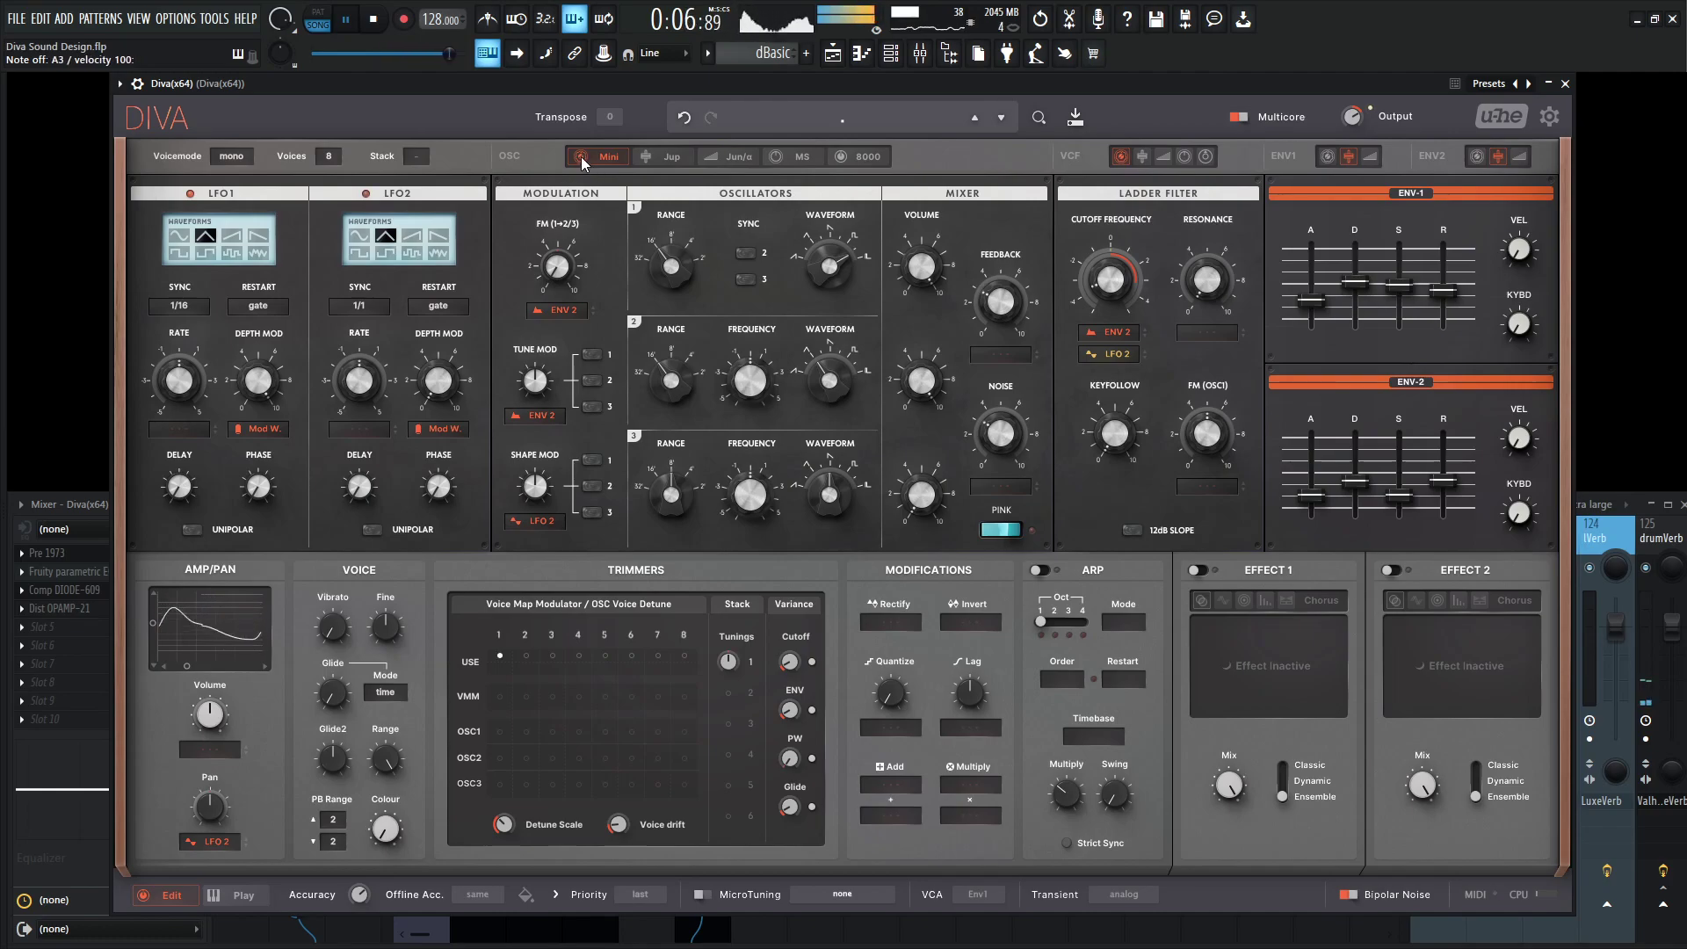
pyautogui.press('space')
pyautogui.click(231, 156)
pyautogui.click(259, 214)
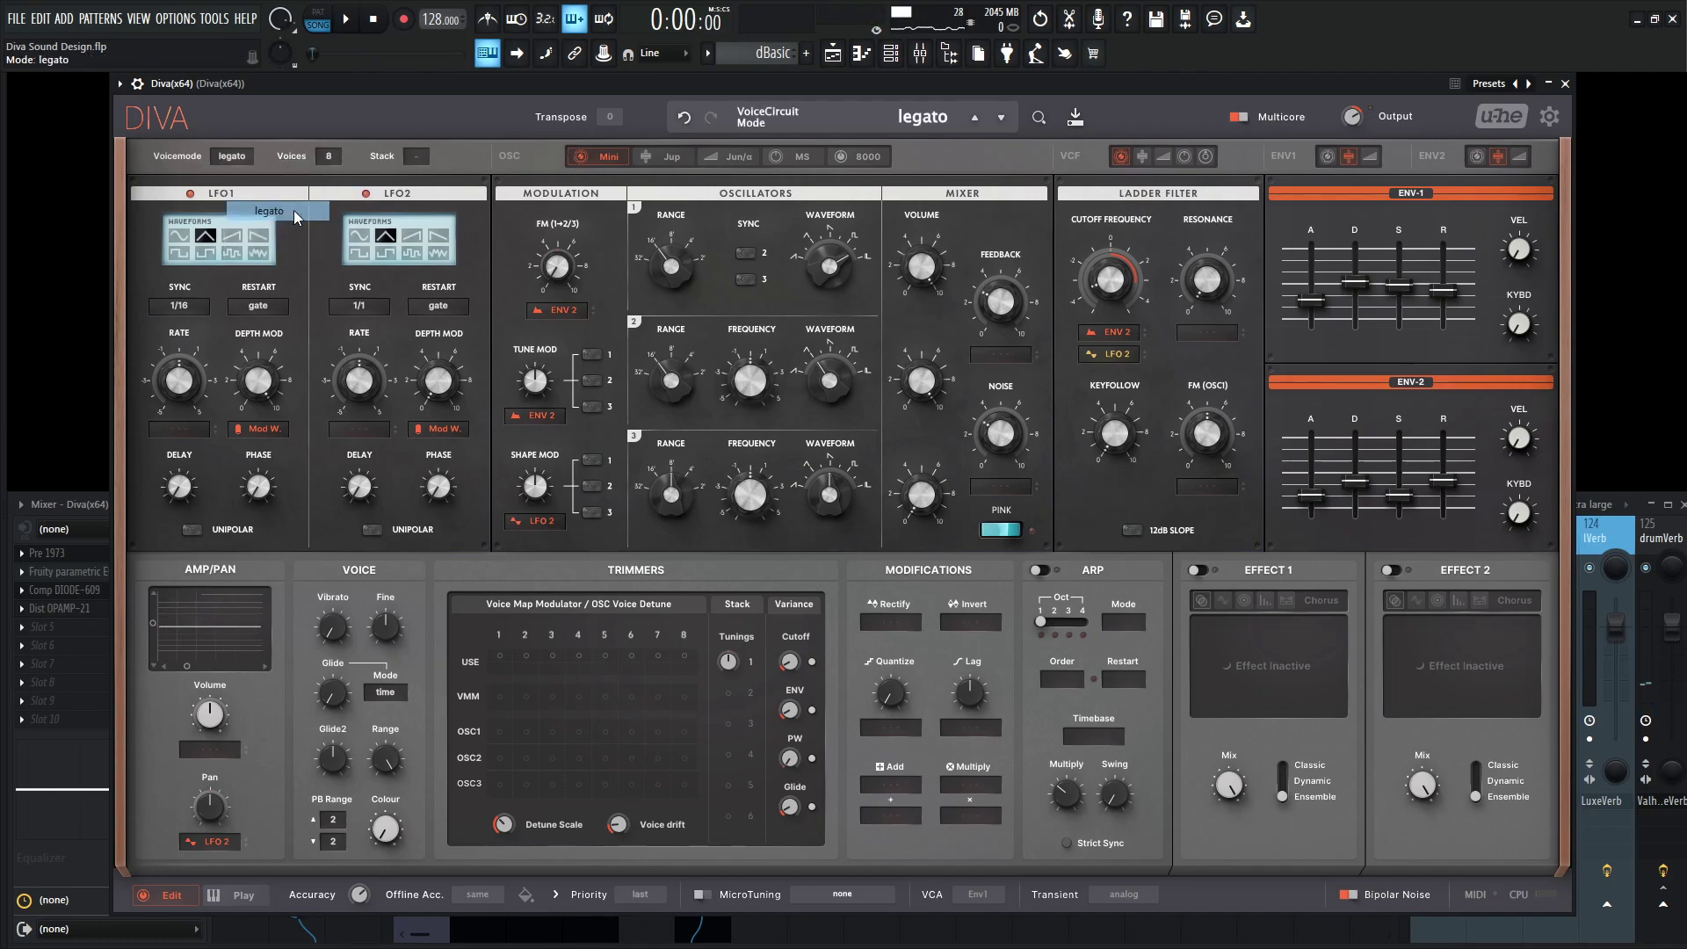
# - Set the ENV-2 decay to about 37 and the ladder filter's cutoff frequency to 56.50
pyautogui.scroll(5, 1112, 278)
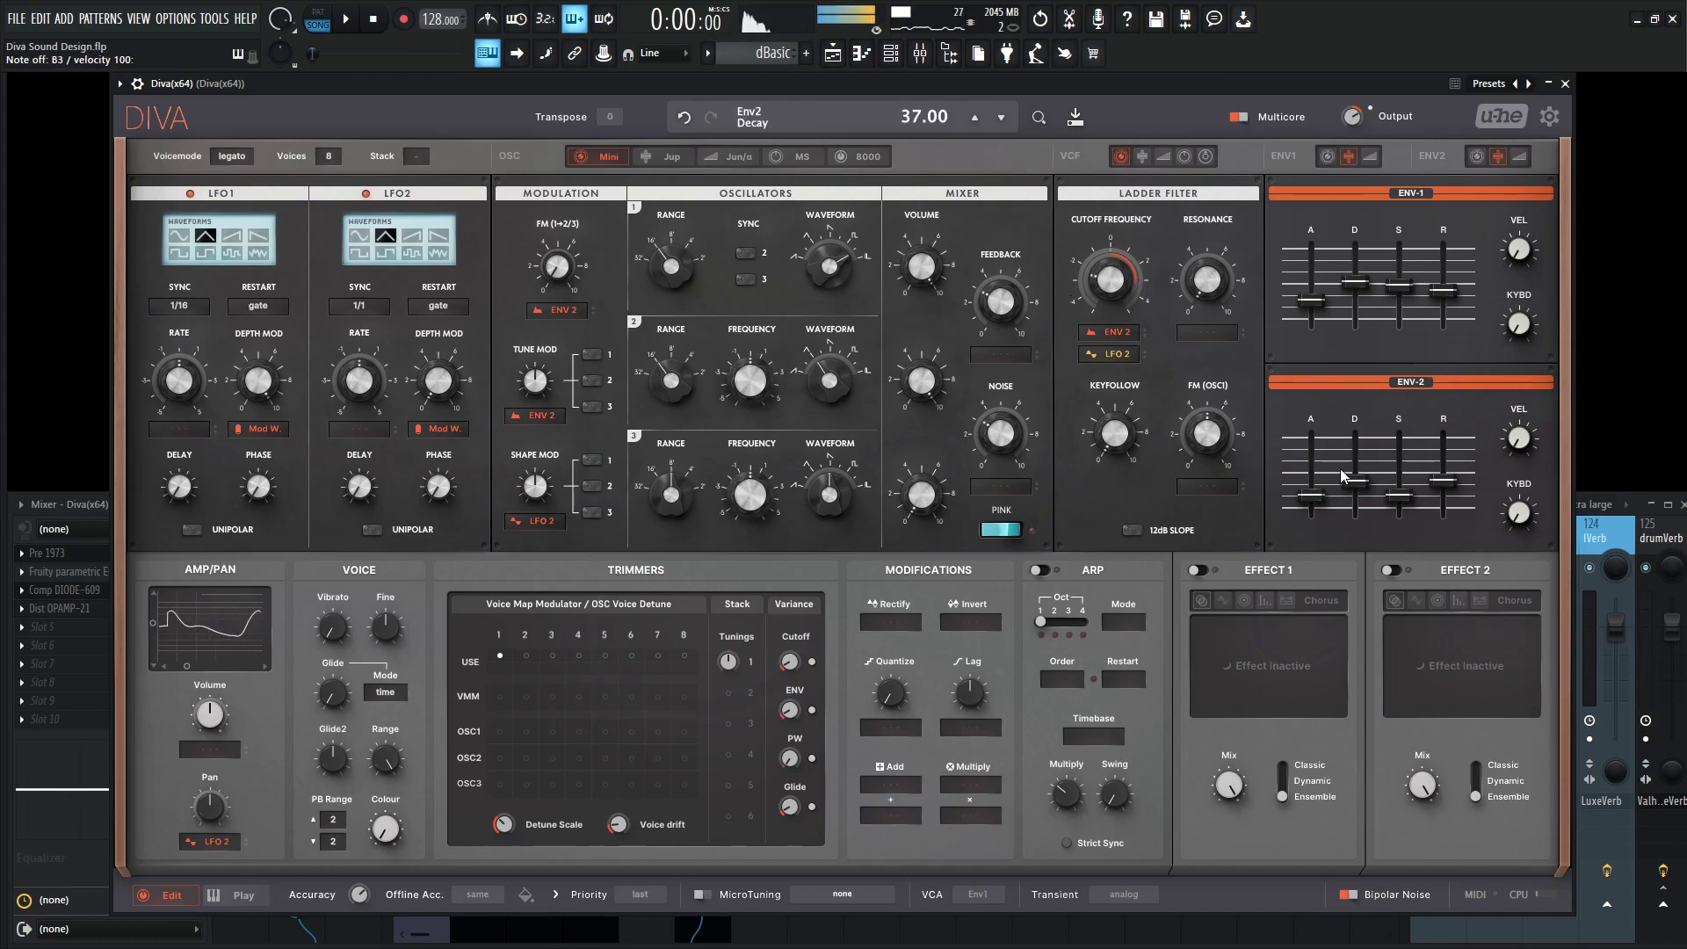
pyautogui.scroll(7, 1110, 283)
pyautogui.scroll(-9, 1113, 299)
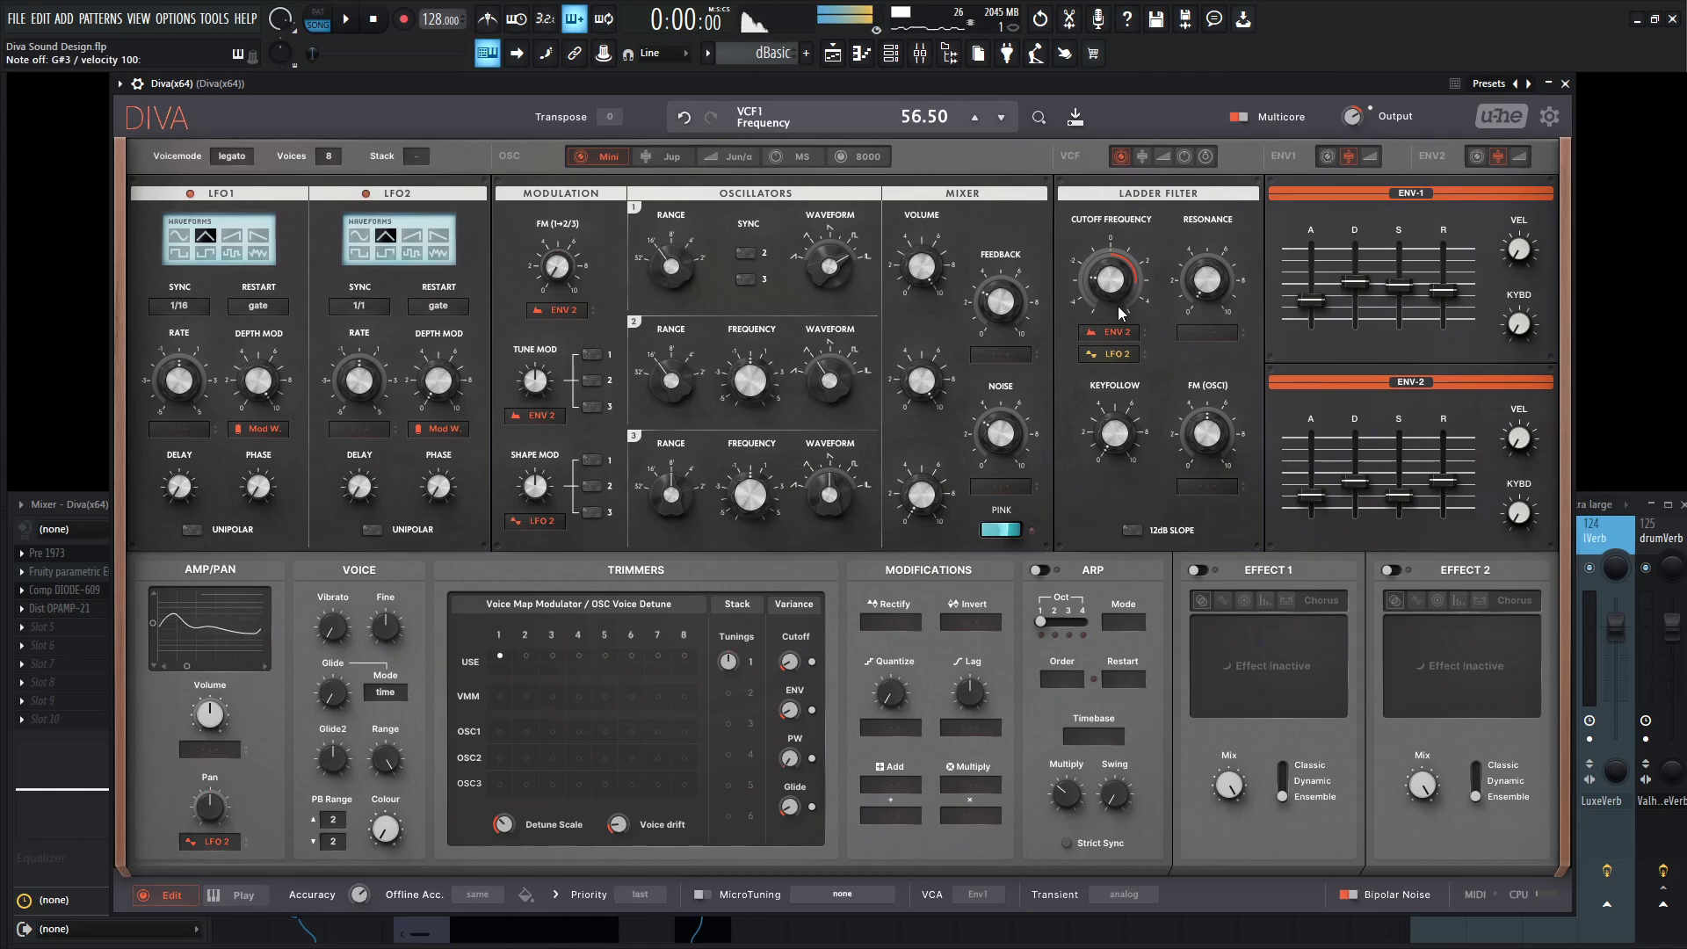
# - Adjust the ladder filter's resonance to about 12 while auditioning the sound over the song
pyautogui.scroll(12, 1204, 281)
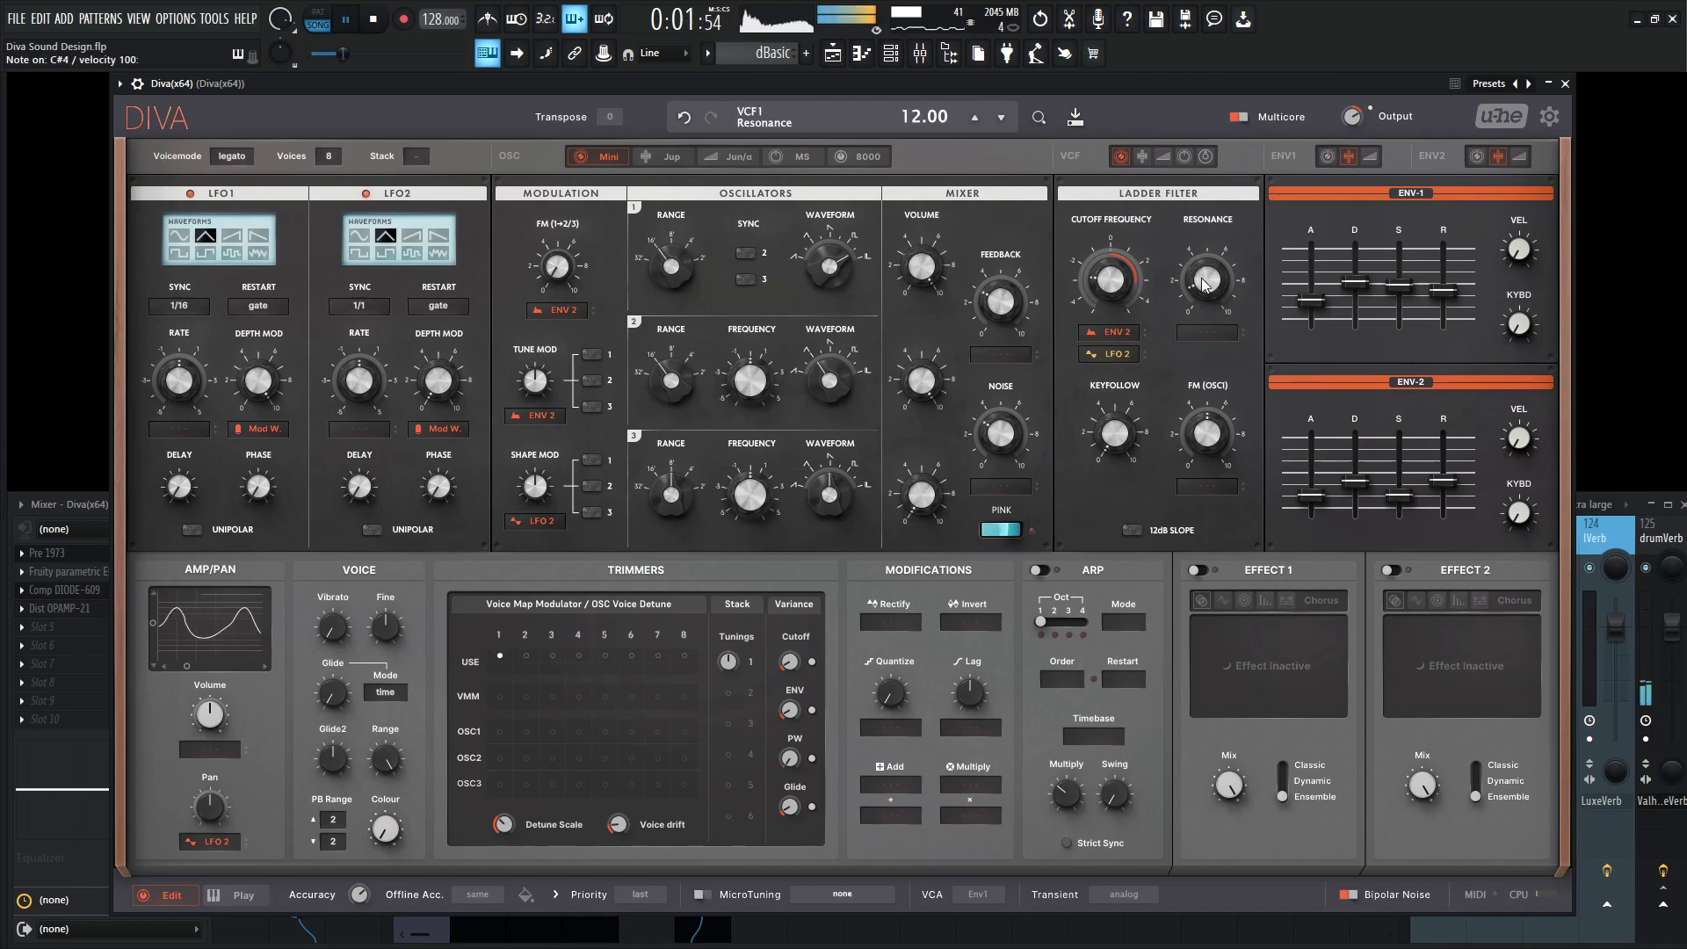
pyautogui.scroll(10, 1206, 286)
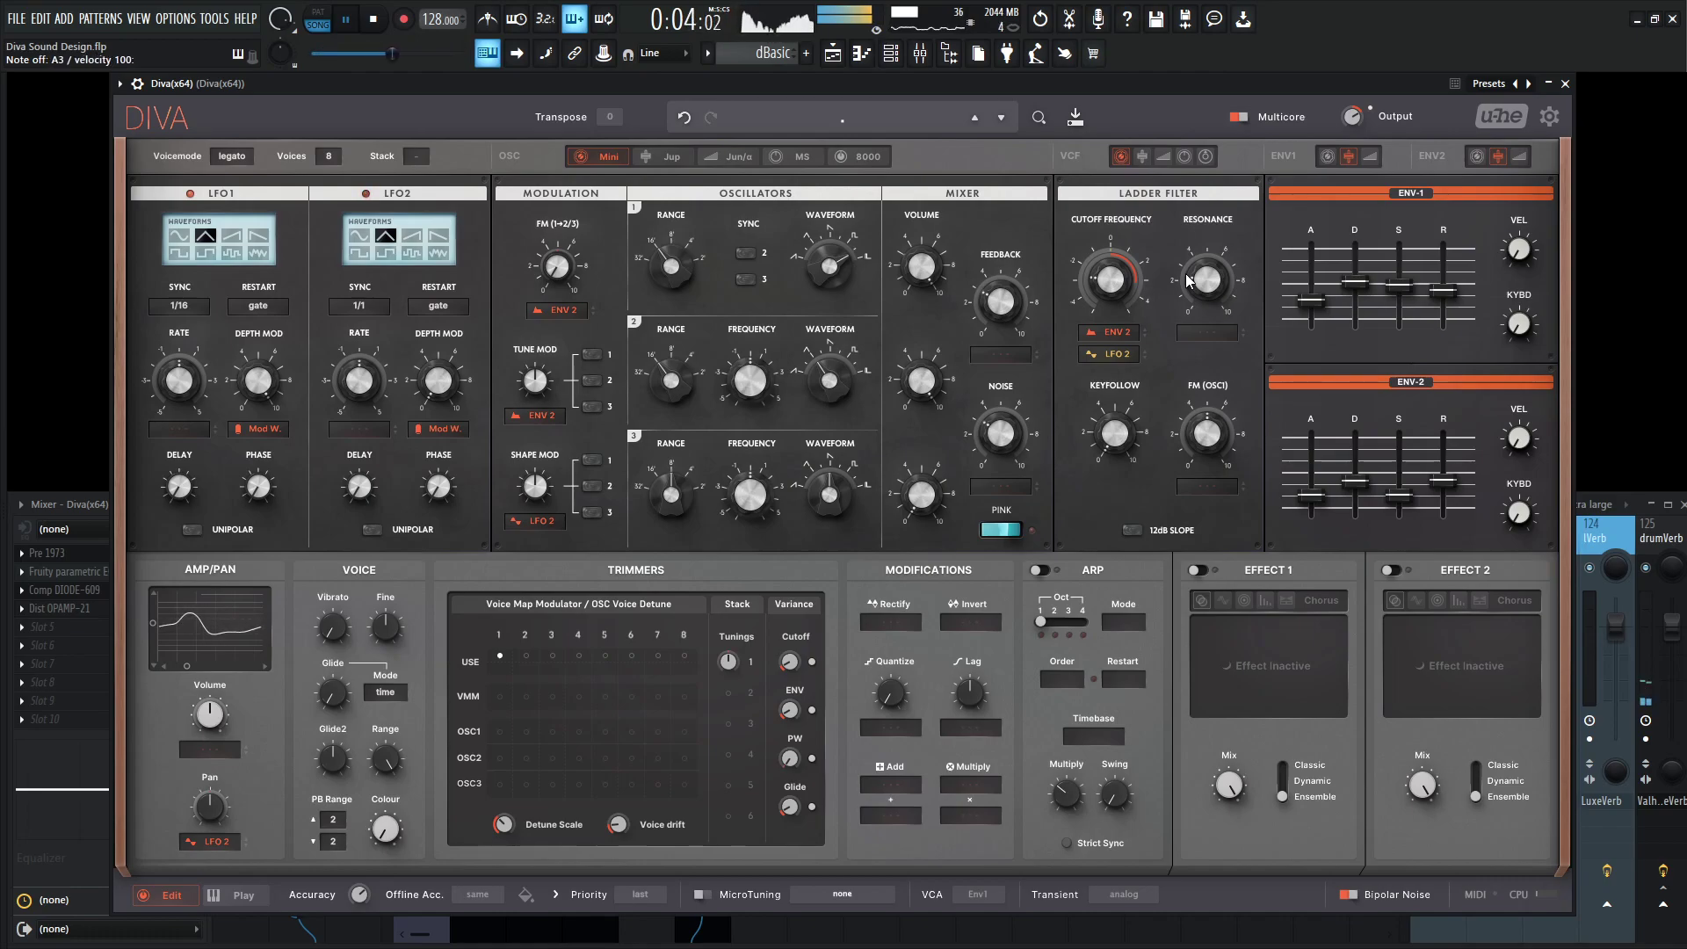
pyautogui.press('space')
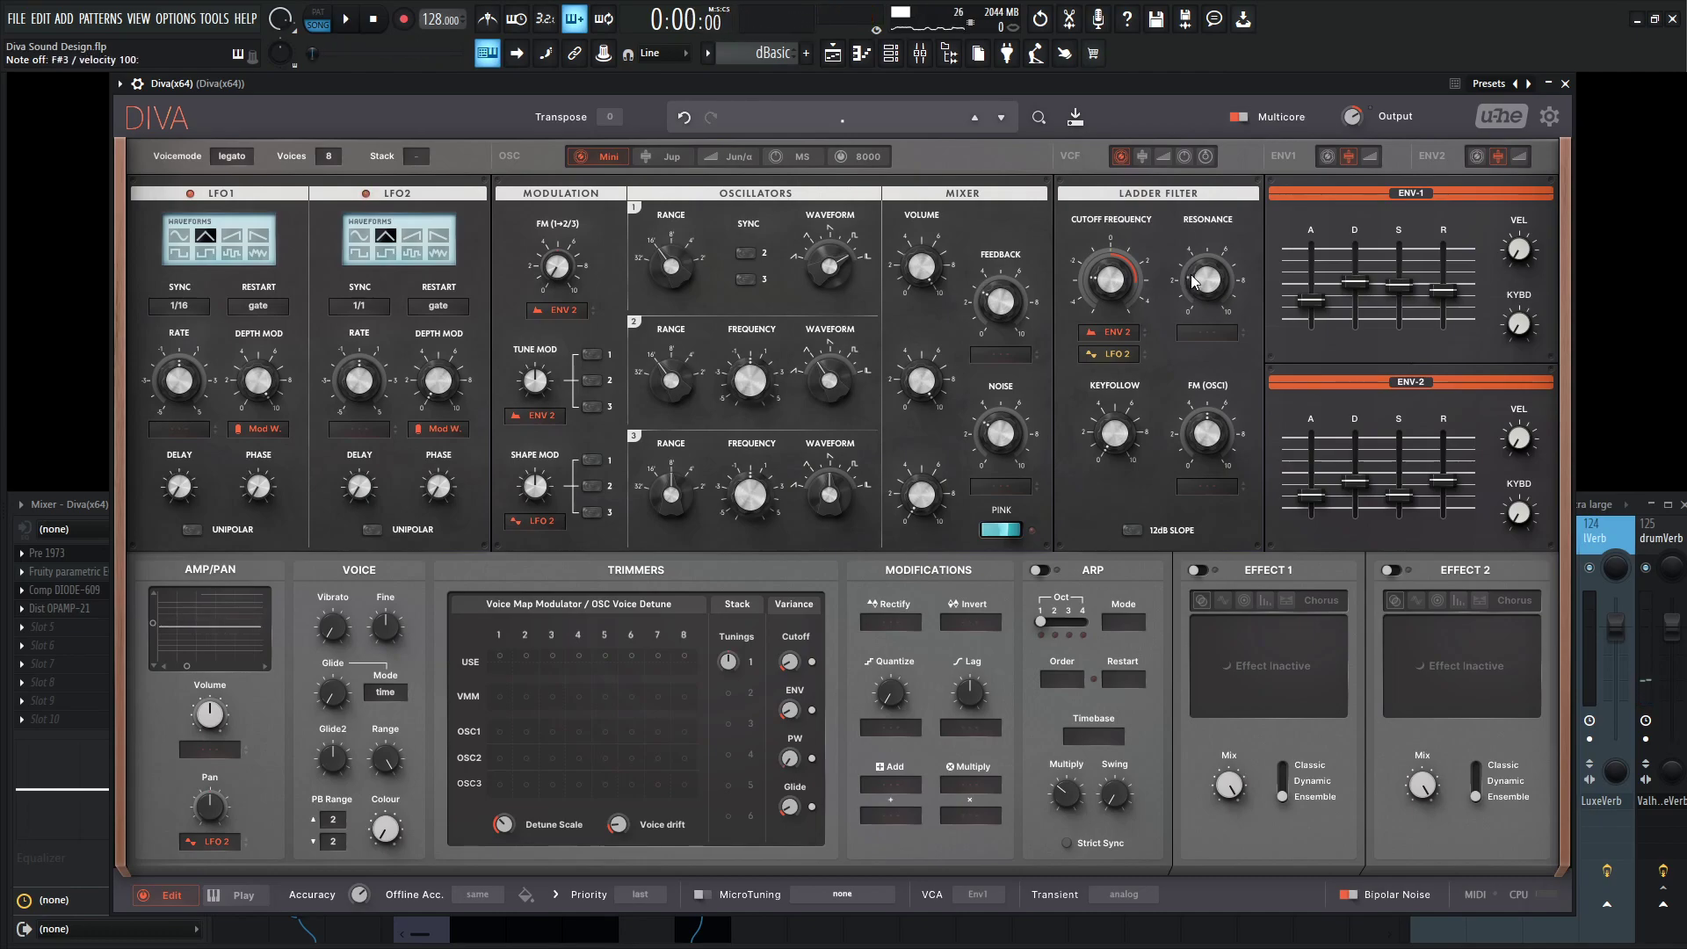
# - Set the ENV-2 sustain to 24 and the filter cutoff to 55 while auditioning over the song
pyautogui.moveTo(1403, 500); pyautogui.dragTo(1400, 493)
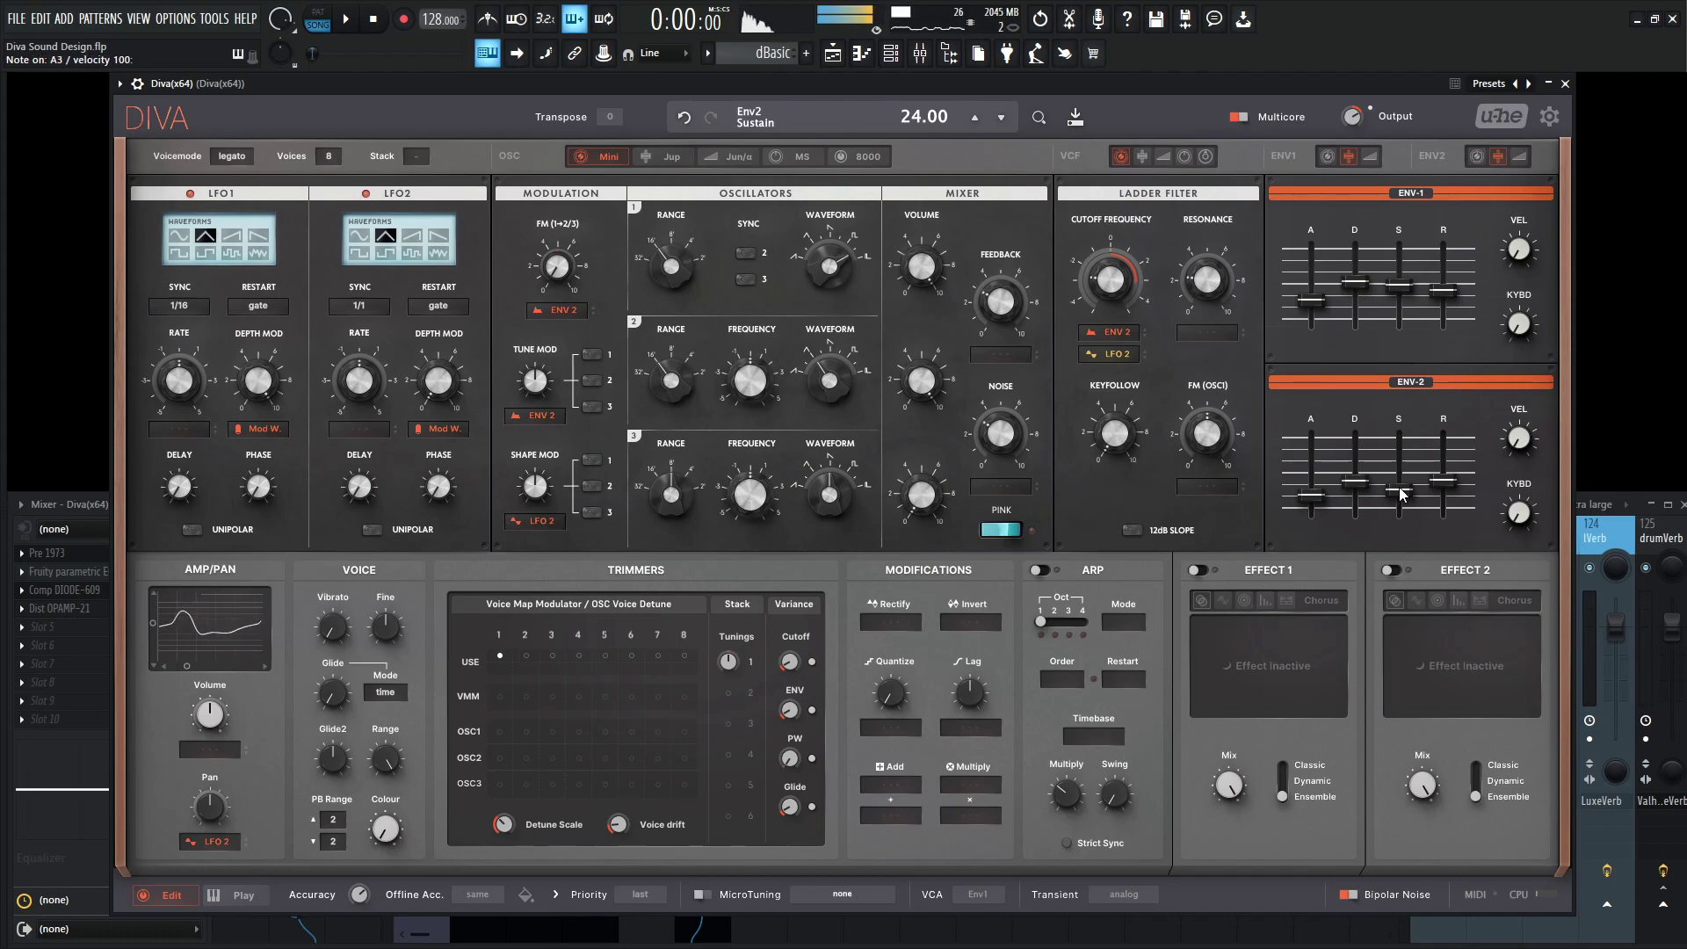
pyautogui.press('space')
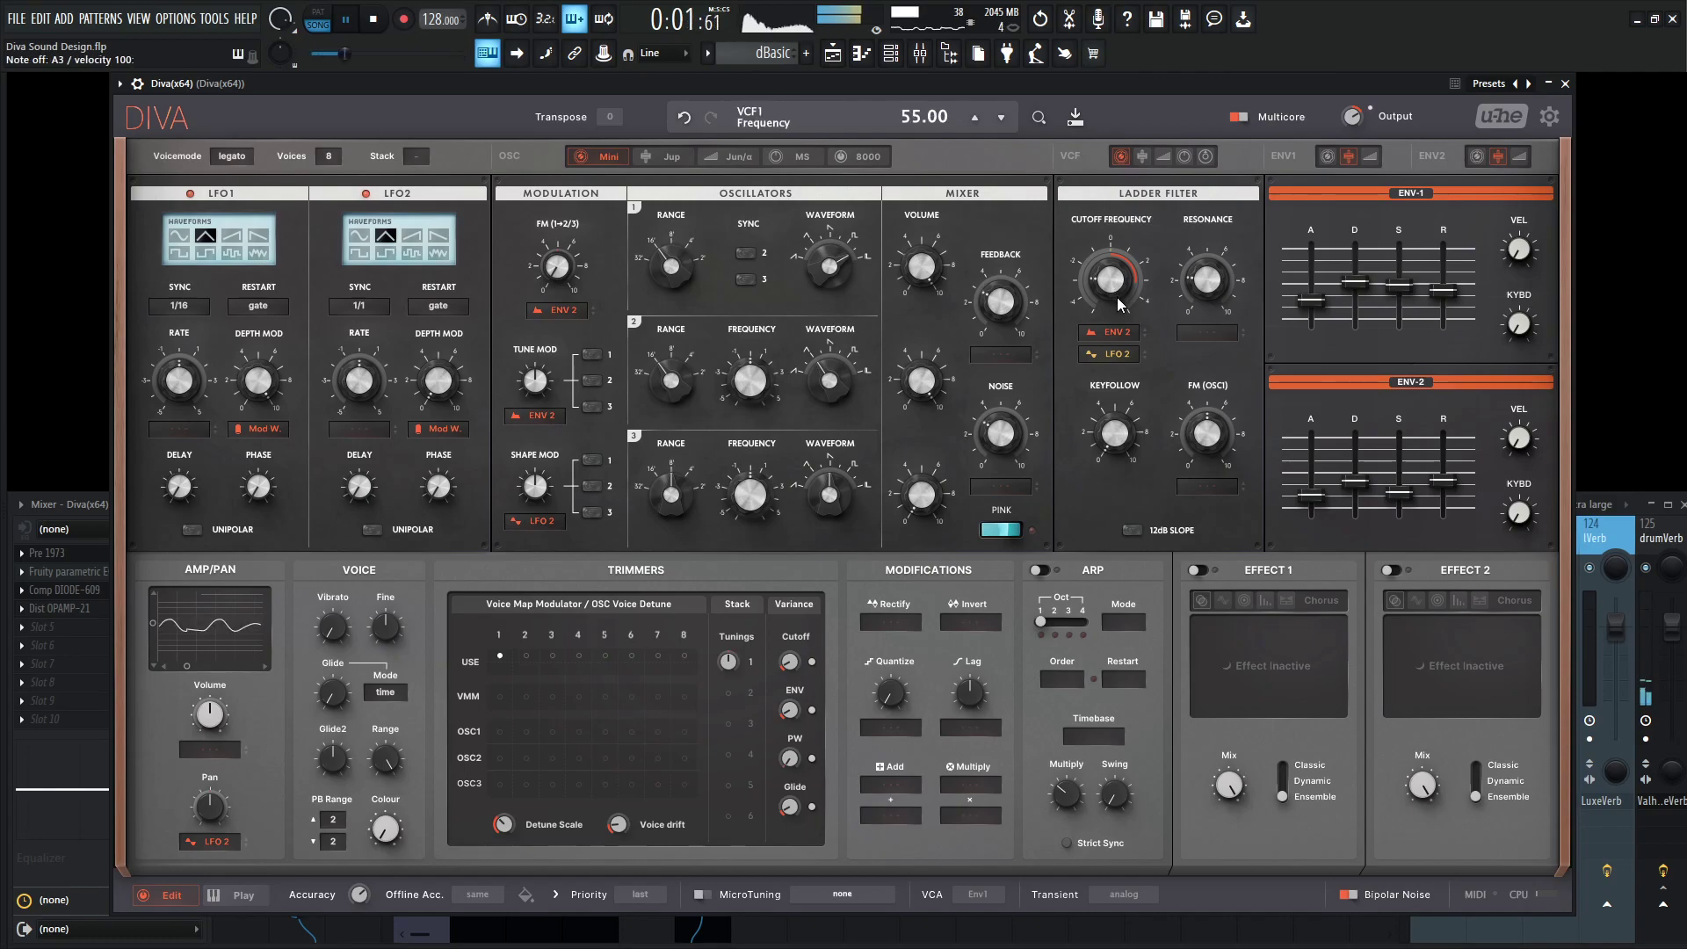
pyautogui.press('space')
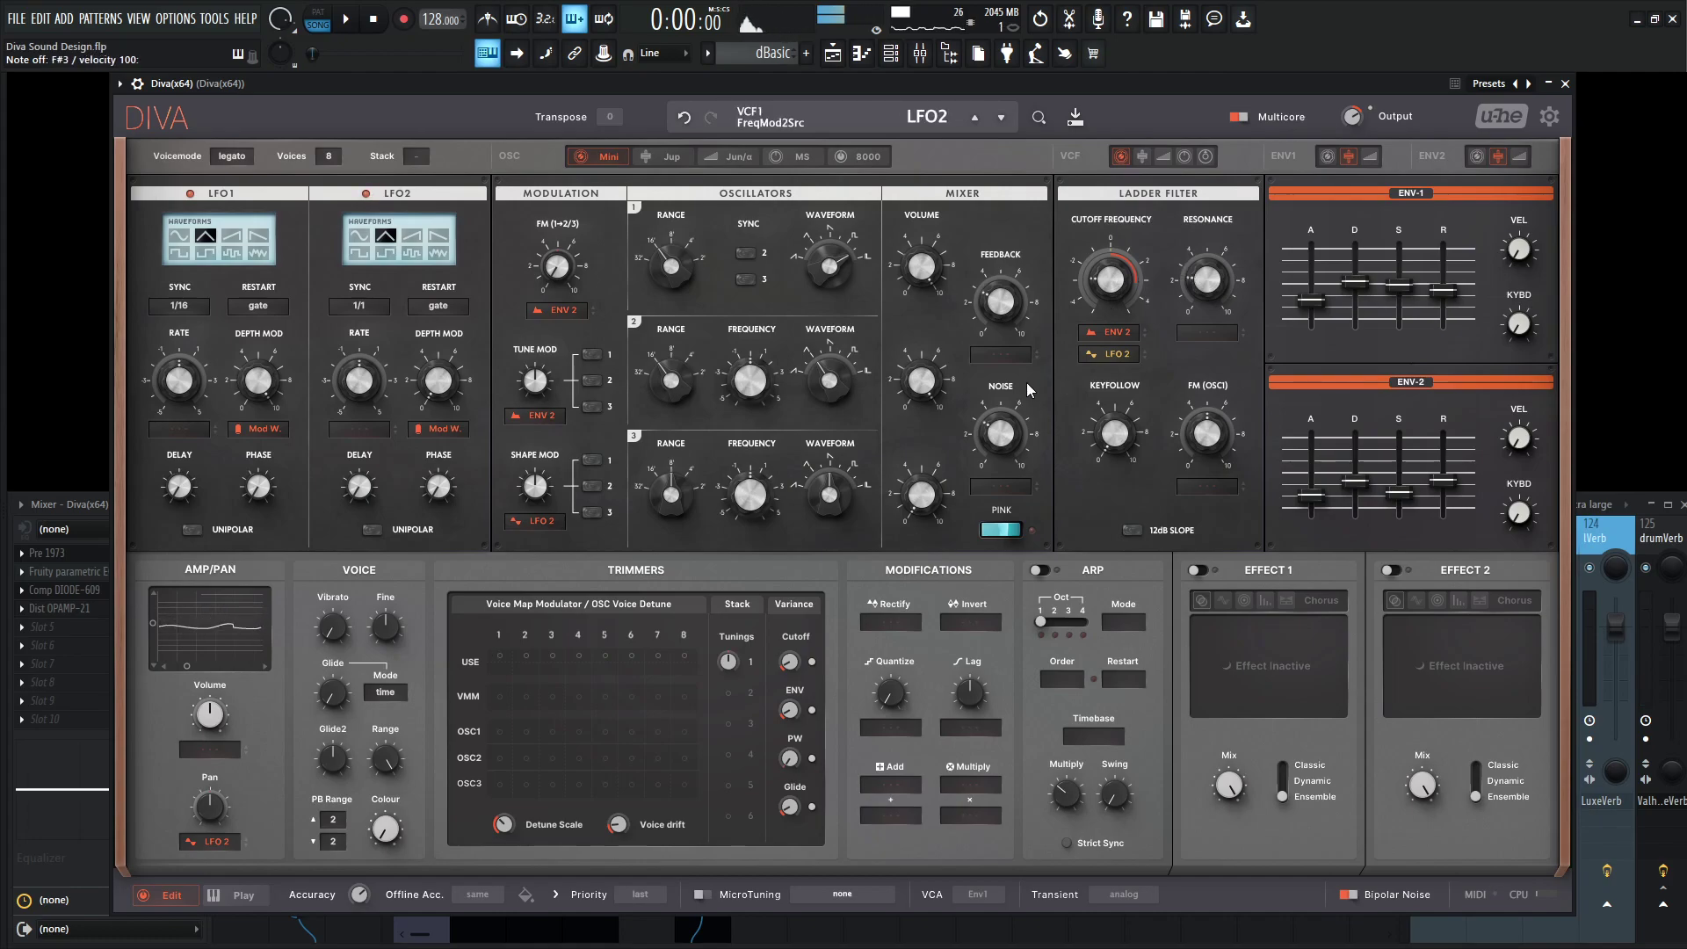
# - Set the noise volume to about 19.50 and the ENV-2 sustain to 21, and play notes to check the sound
pyautogui.scroll(-10, 1010, 444)
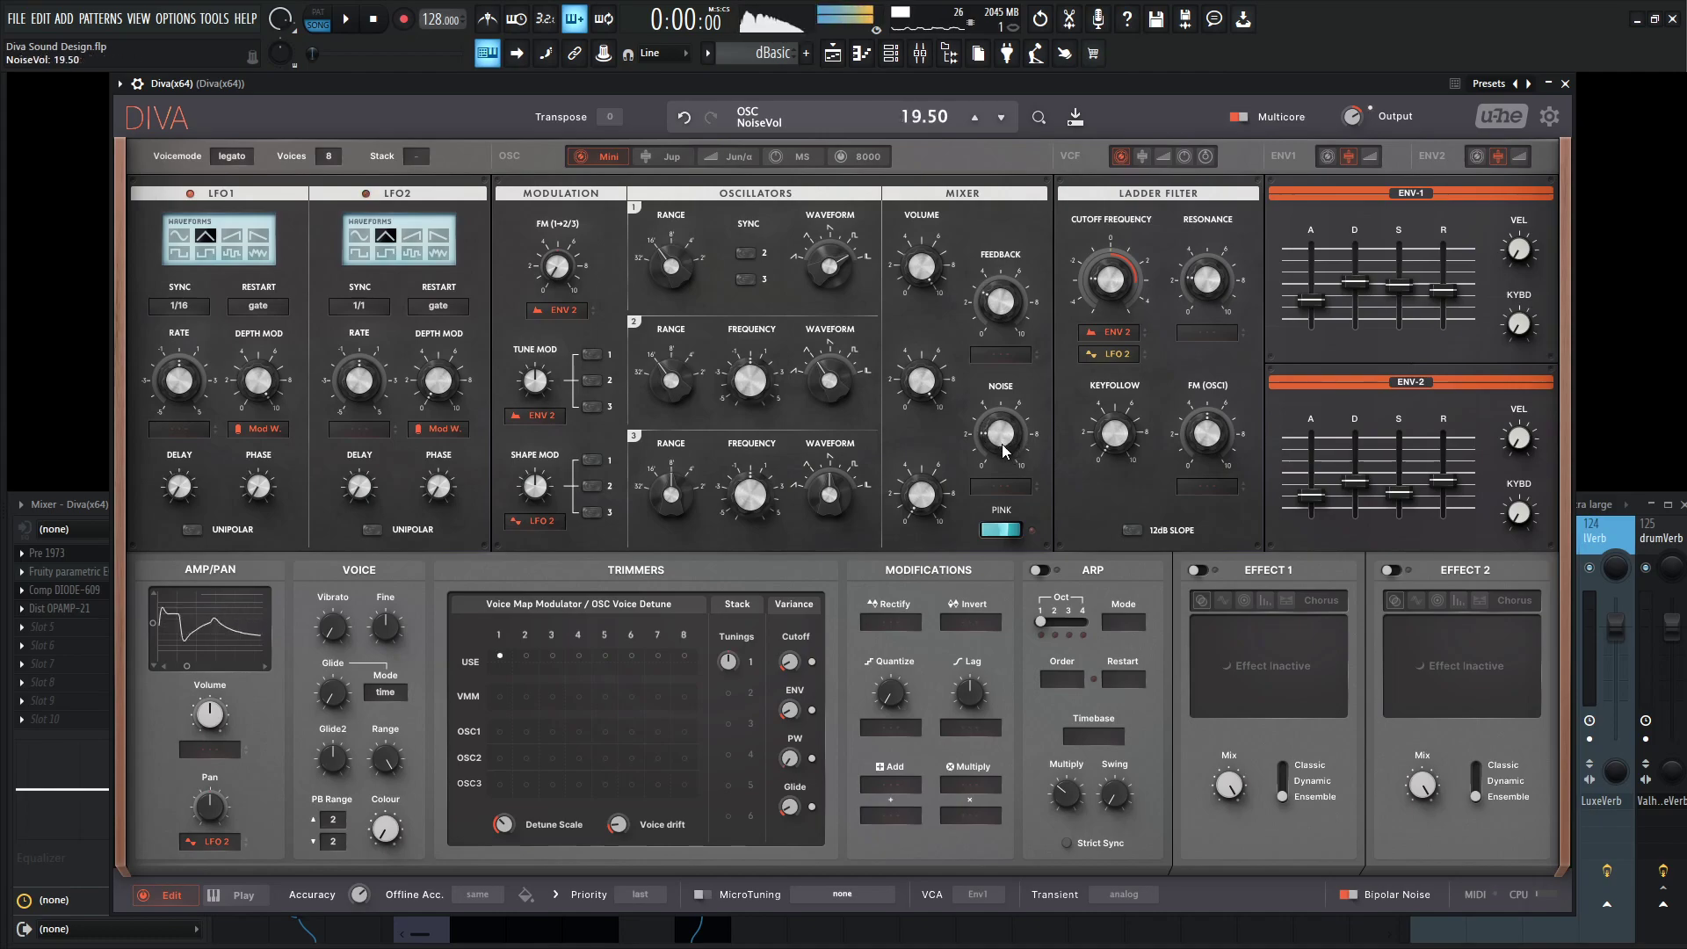
pyautogui.scroll(5, 1121, 341)
pyautogui.scroll(4, 1120, 341)
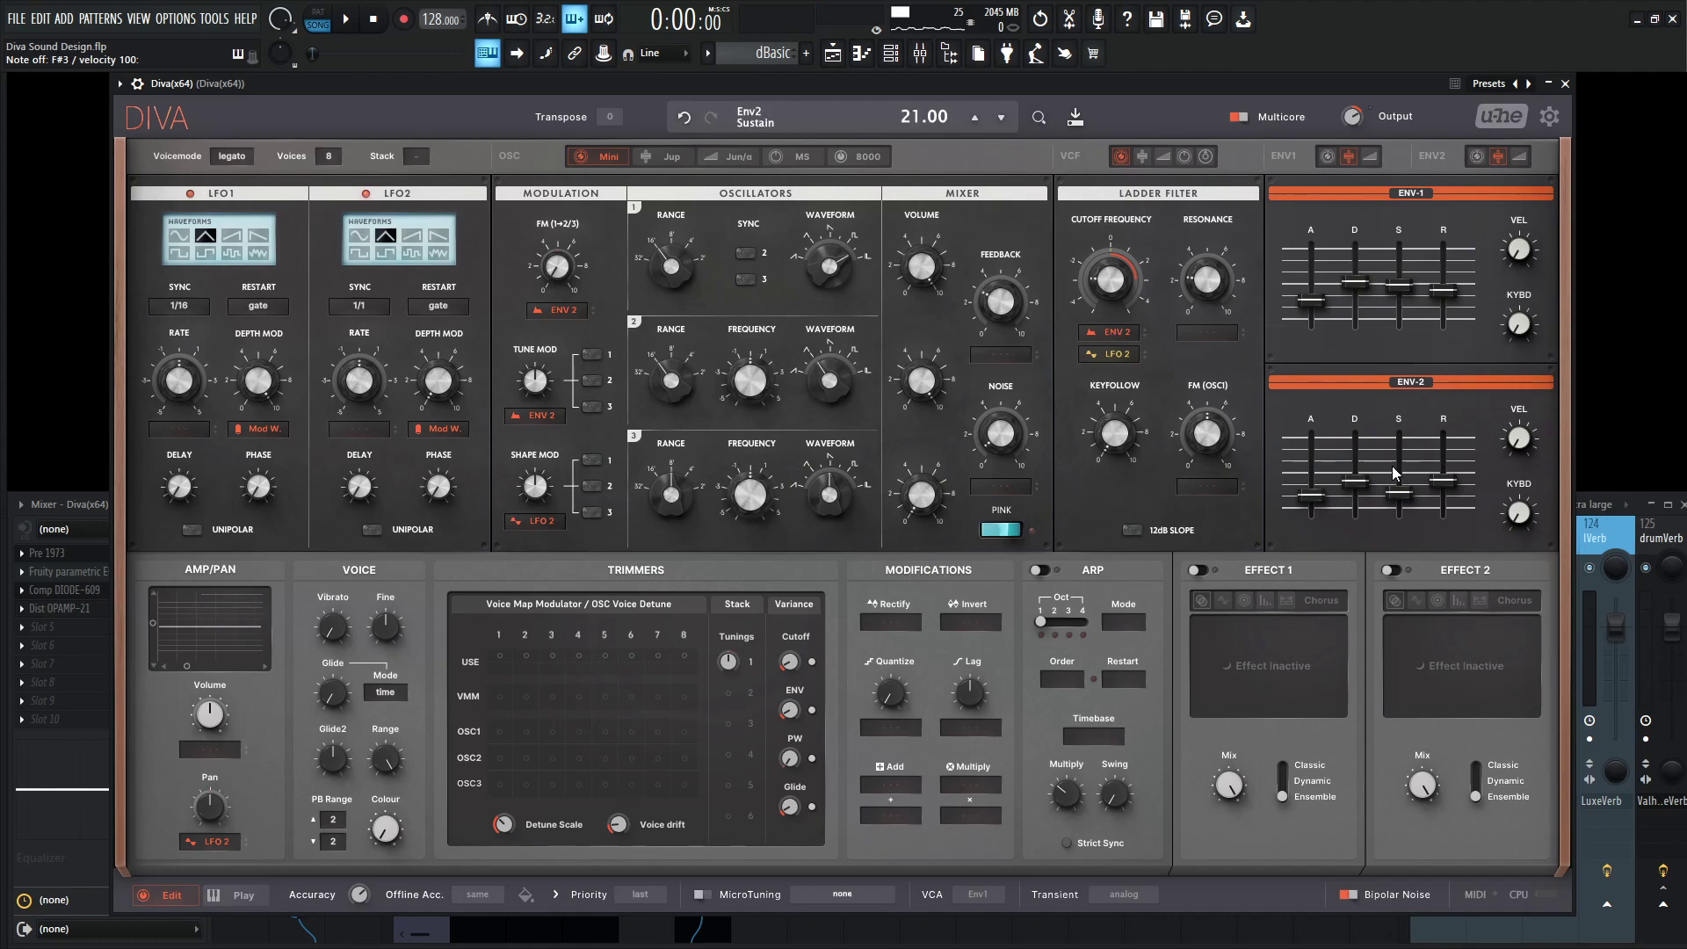
pyautogui.press('2')
pyautogui.press('n')
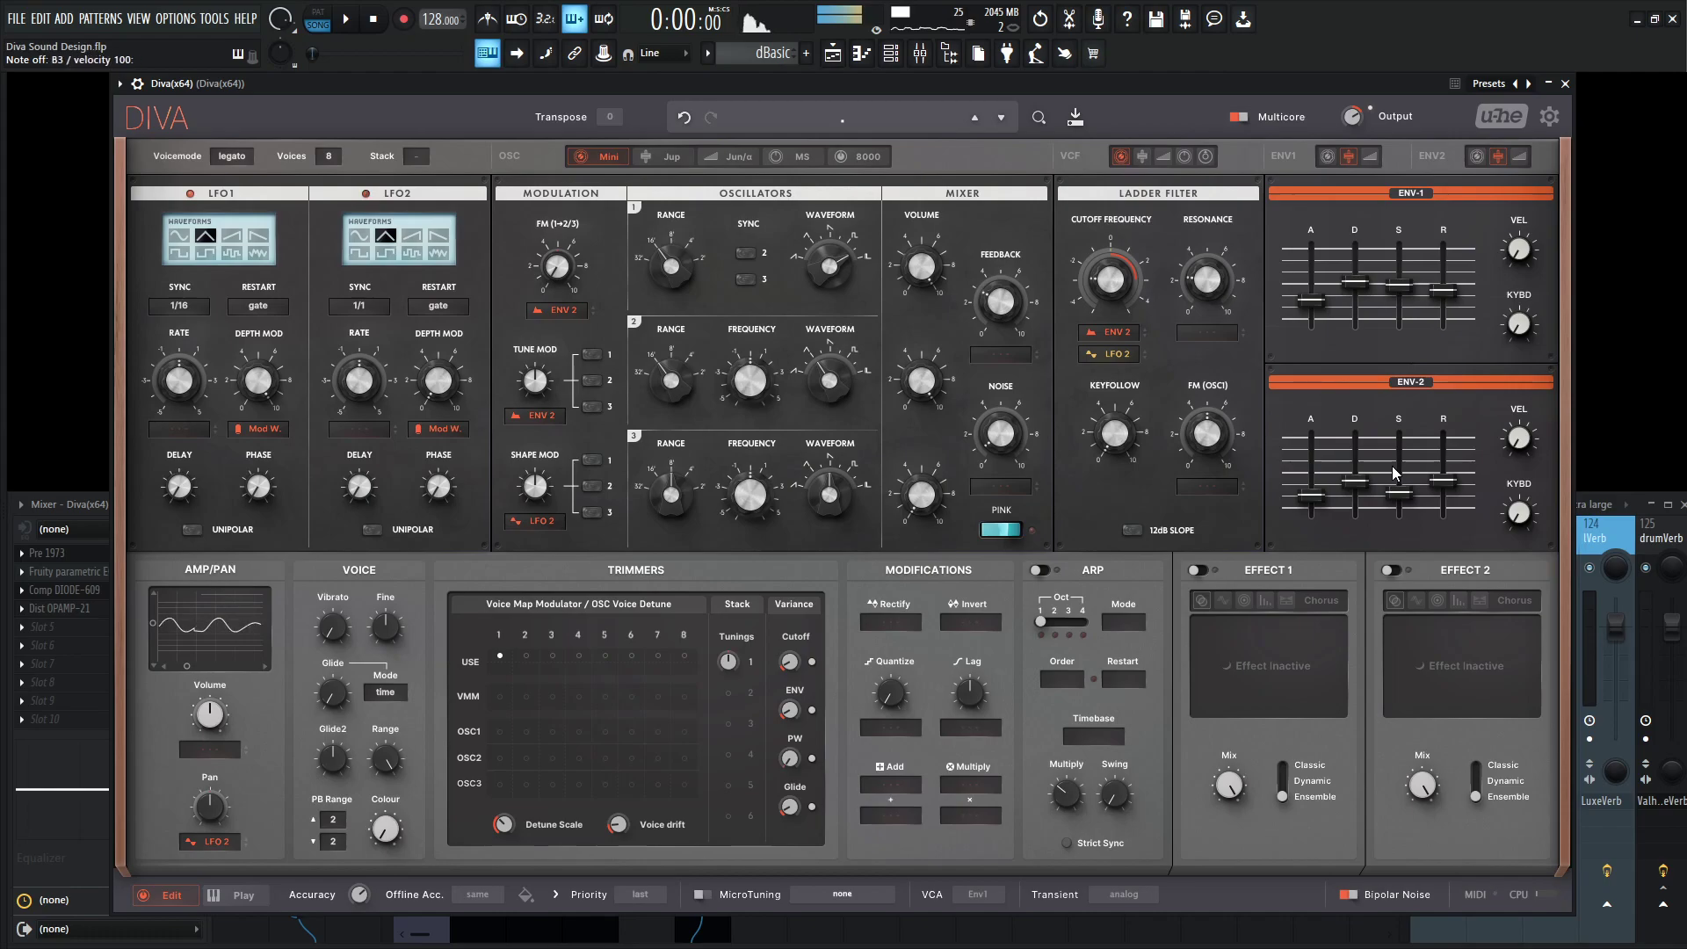
pyautogui.press('g')
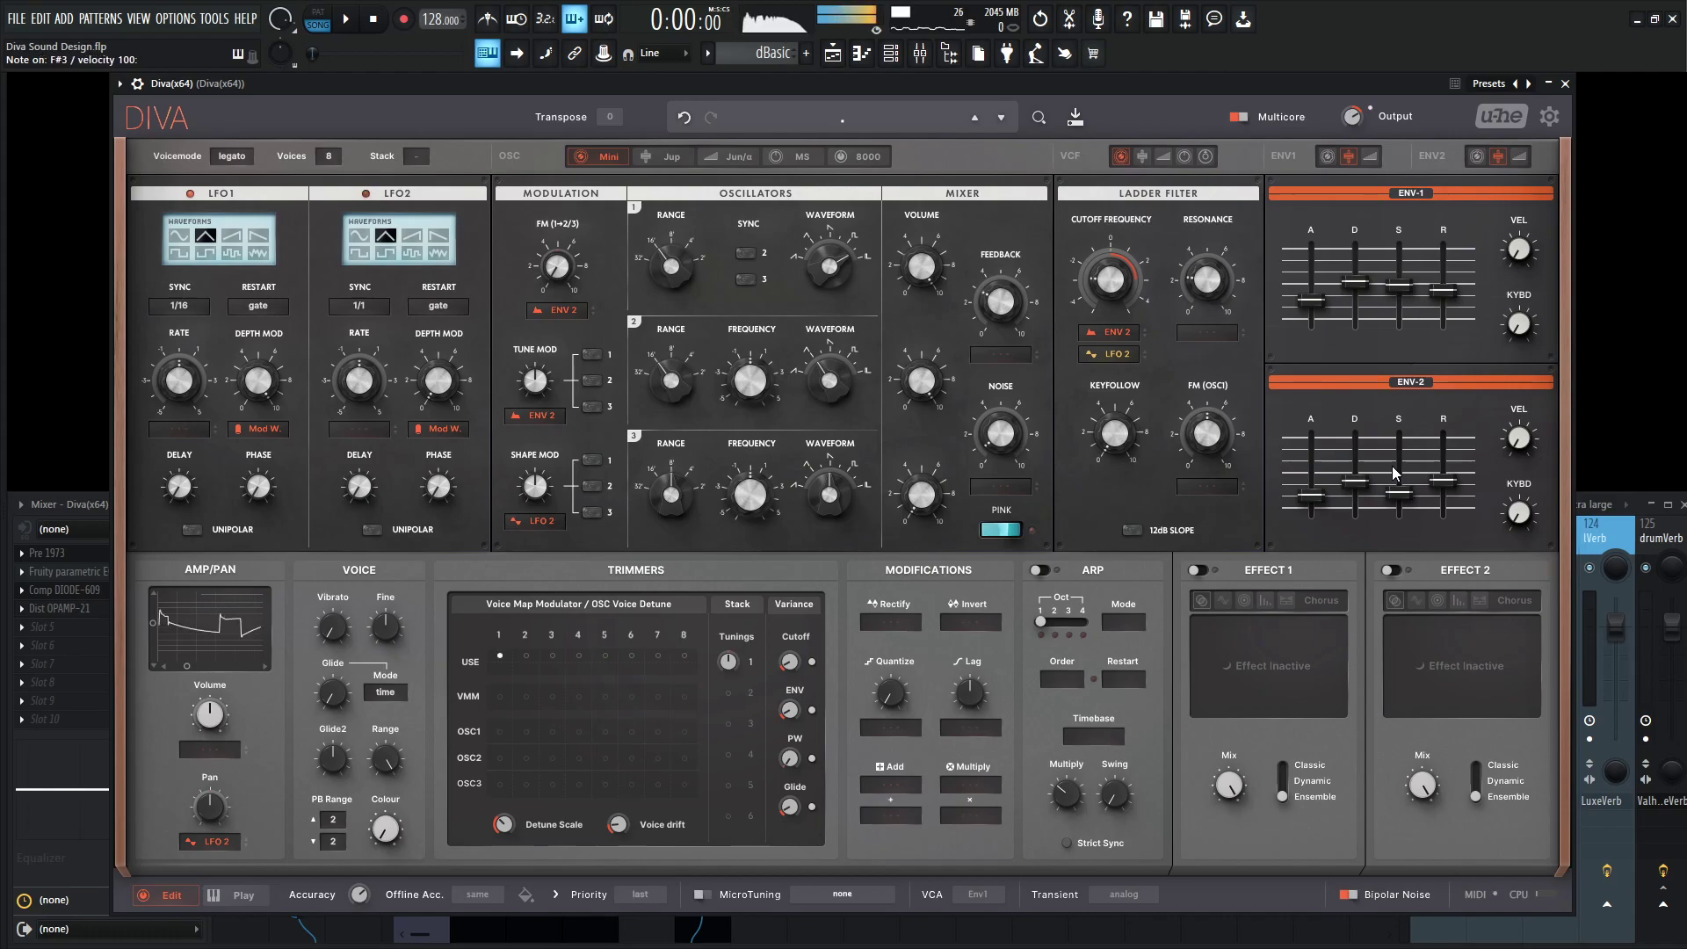